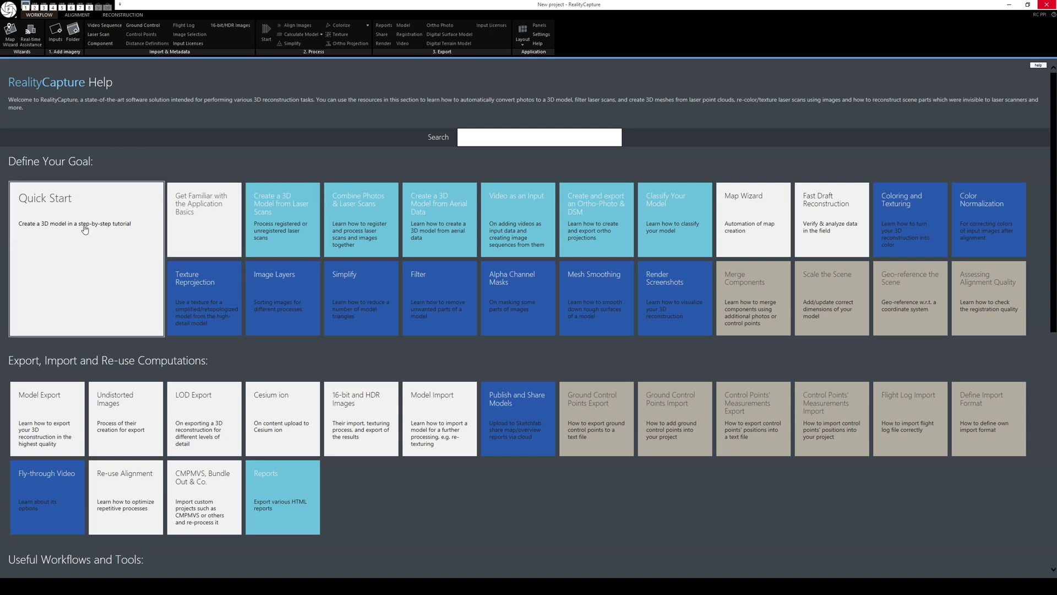
- Open the Quick Start guide and import all images from the geo folder inside tree, including subfolders
{"action": "left_click", "coordinate": [112, 225]}
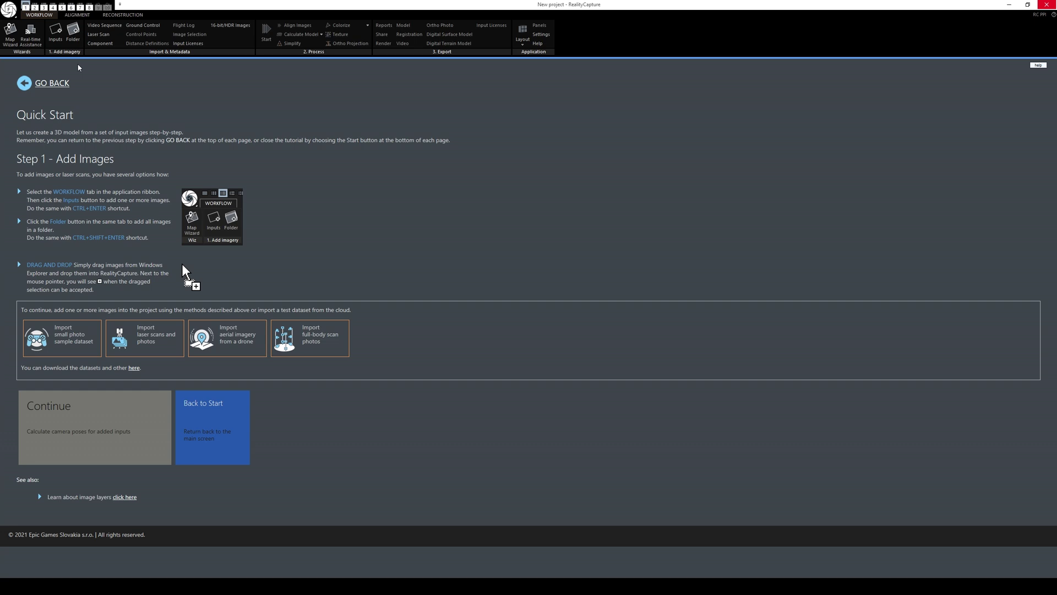
{"action": "left_click", "coordinate": [73, 32]}
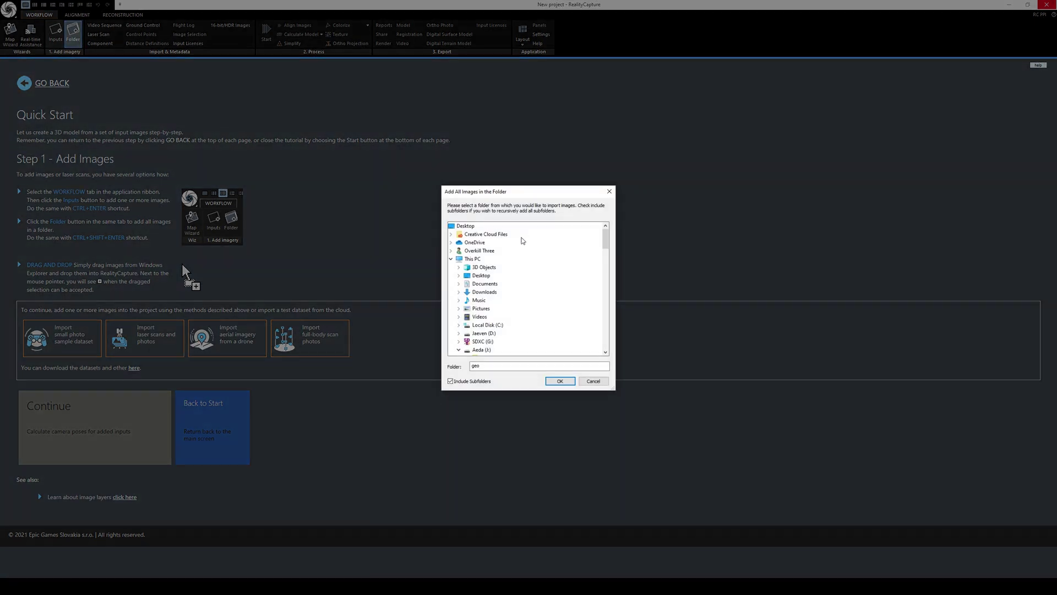
{"action": "left_click_drag", "start_coordinate": [607, 241], "coordinate": [605, 281]}
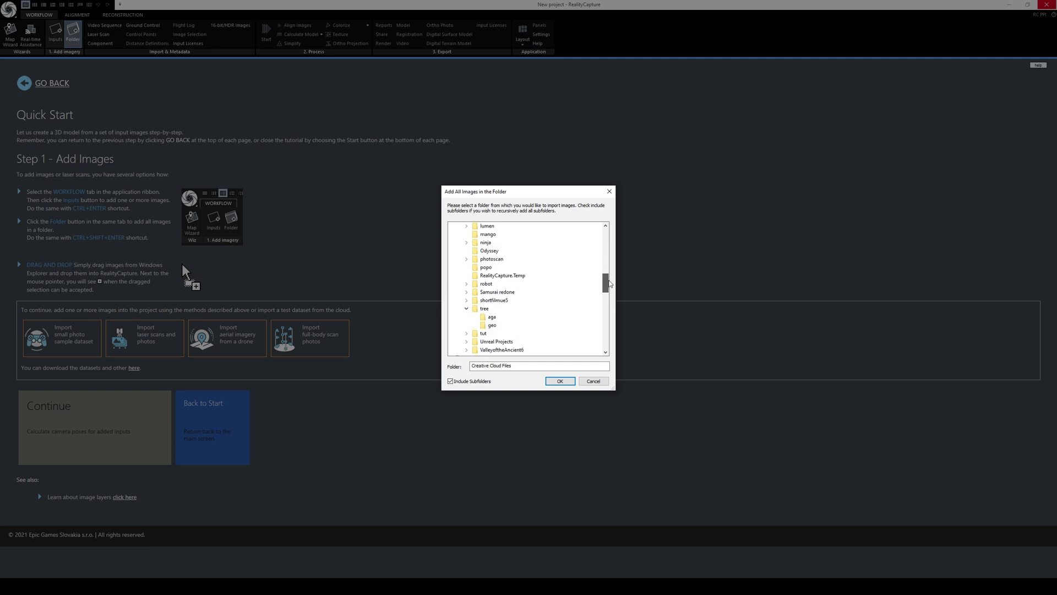
{"action": "left_click", "coordinate": [493, 325]}
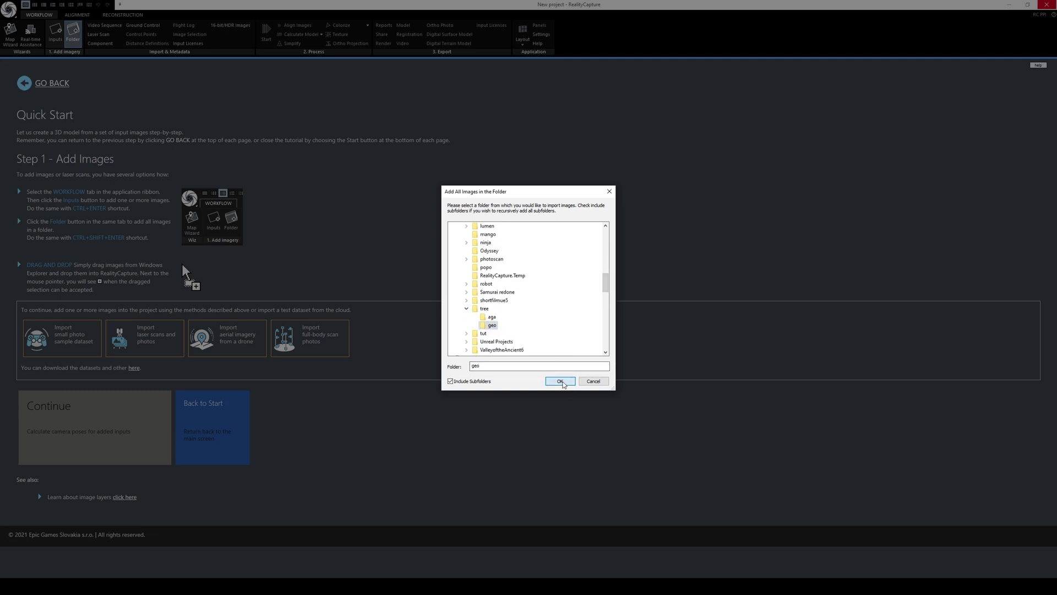
{"action": "left_click", "coordinate": [560, 381]}
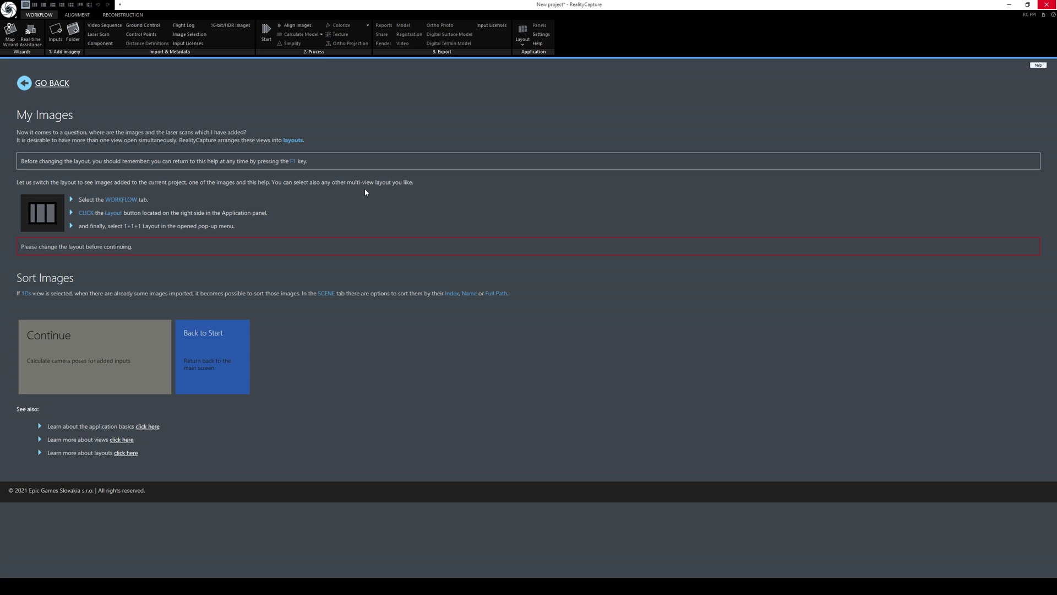
- Switch to the 1+1+1 layout and advance the guide to Step 2 - Align Images
{"action": "left_click", "coordinate": [522, 44]}
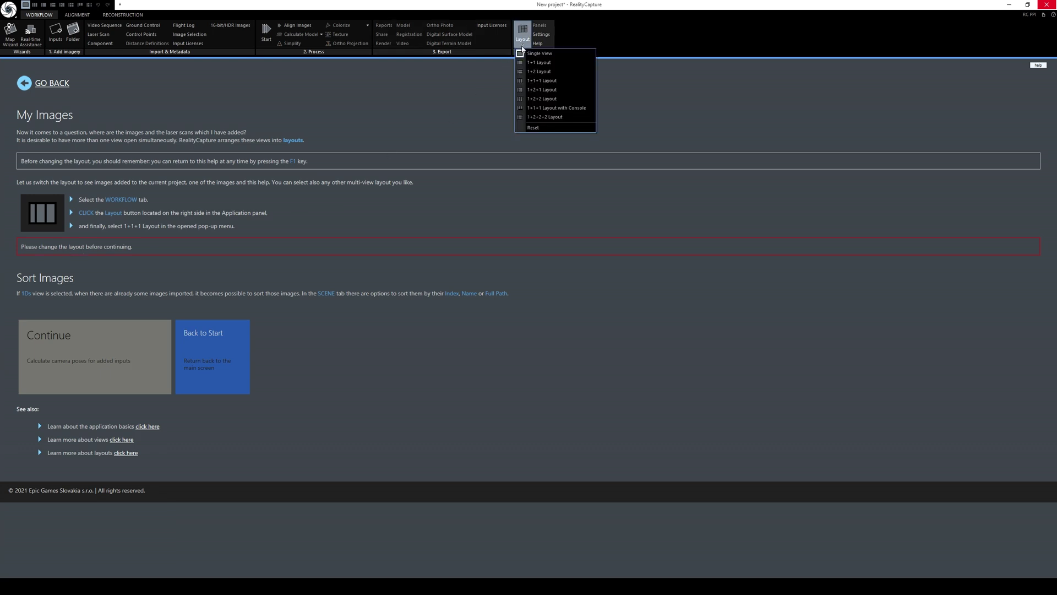
{"action": "left_click", "coordinate": [542, 80]}
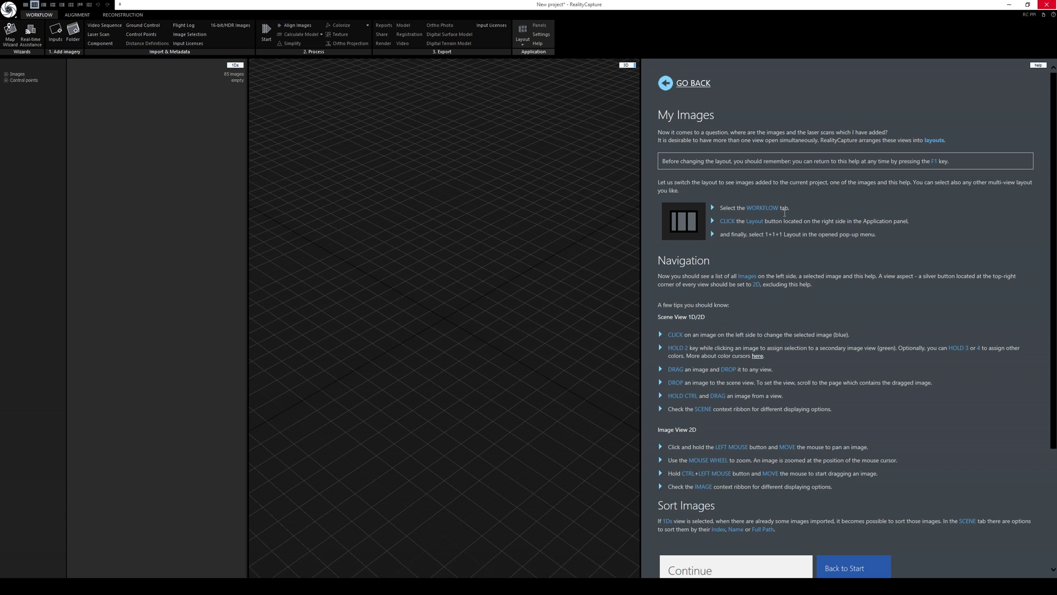
{"action": "scroll", "coordinate": [857, 267], "scroll_direction": "down", "scroll_amount": 2}
{"action": "scroll", "coordinate": [726, 313], "scroll_direction": "up", "scroll_amount": 2}
{"action": "scroll", "coordinate": [771, 314], "scroll_direction": "down", "scroll_amount": 1}
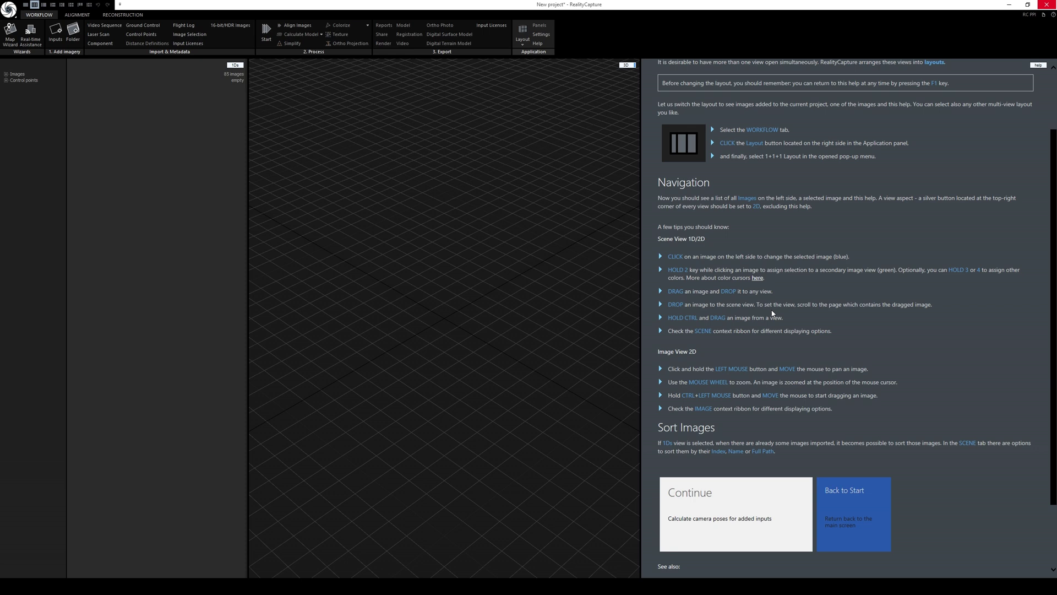
{"action": "left_click_drag", "start_coordinate": [480, 250], "coordinate": [504, 243]}
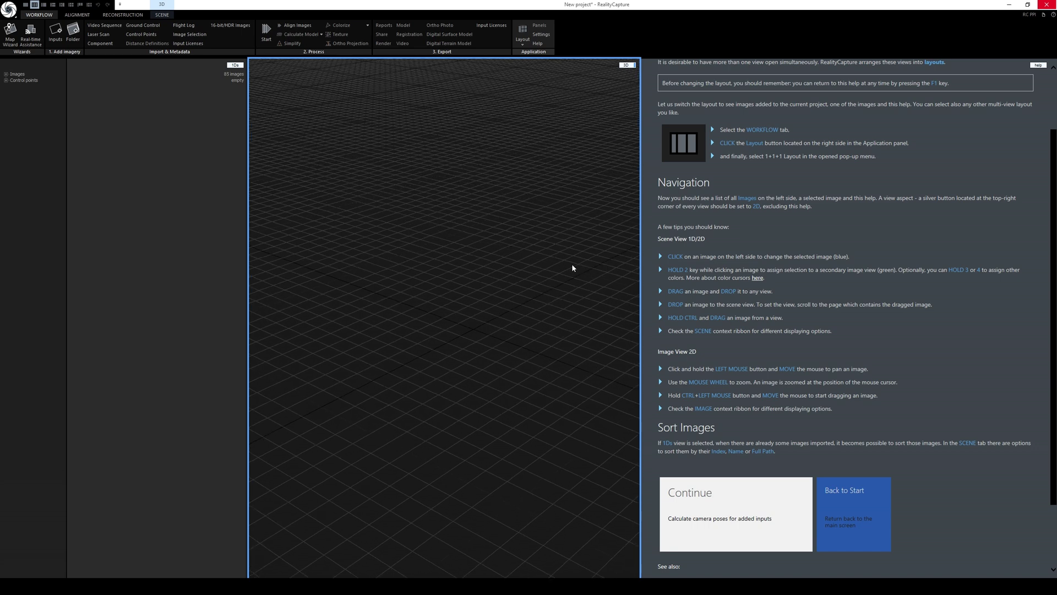
{"action": "left_click", "coordinate": [712, 503]}
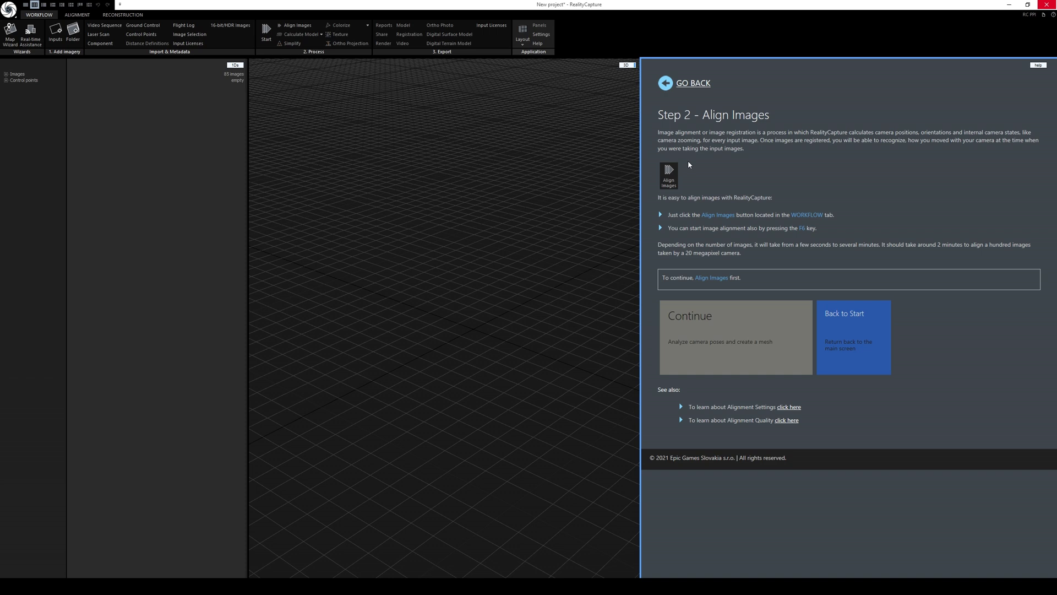
- Expand the list of imported images and align them
{"action": "left_click", "coordinate": [6, 74]}
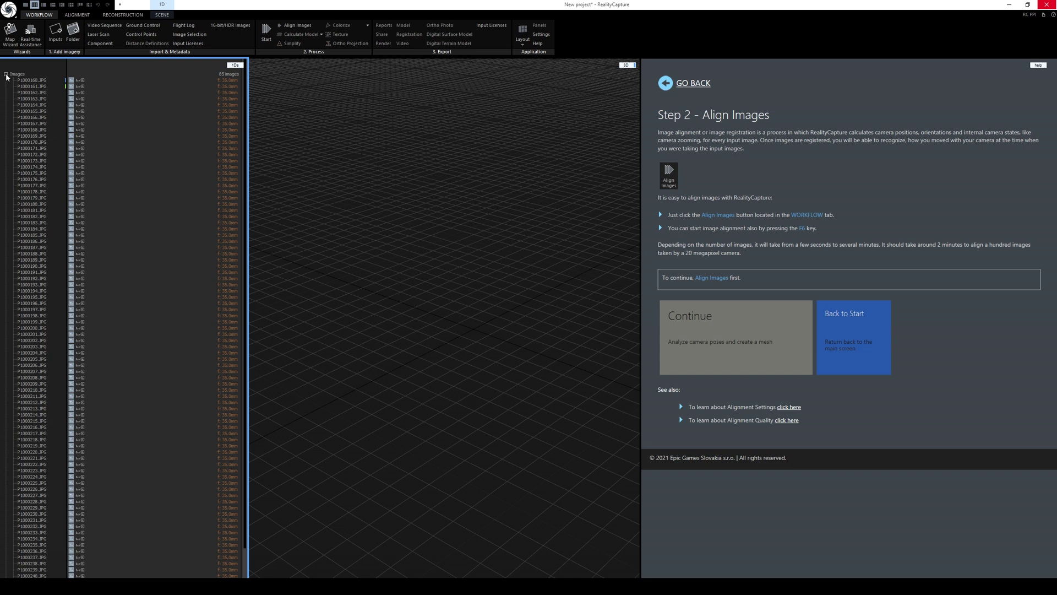
{"action": "left_click", "coordinate": [6, 74]}
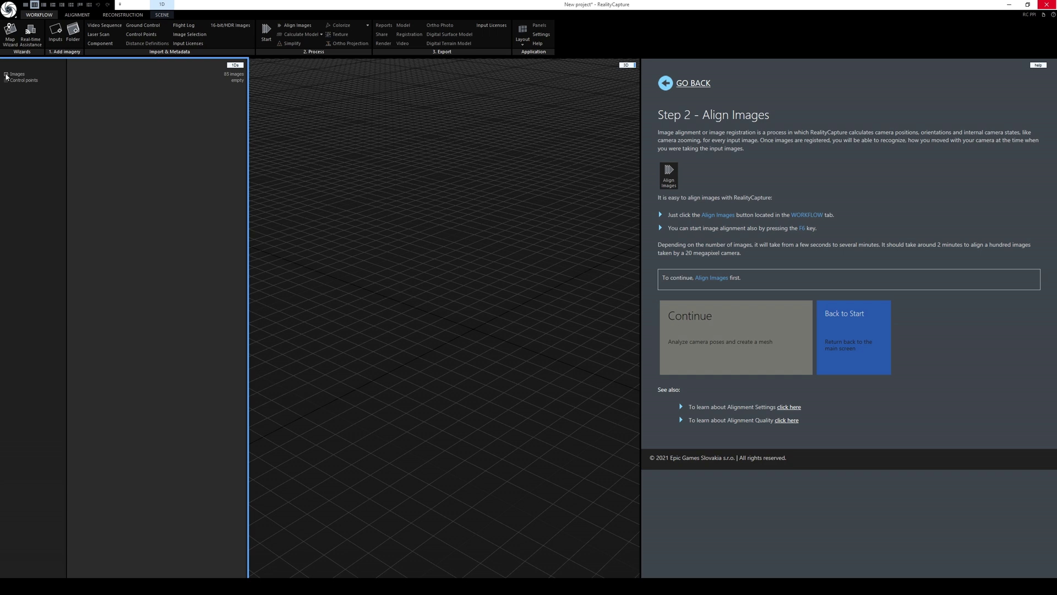
{"action": "left_click", "coordinate": [6, 74]}
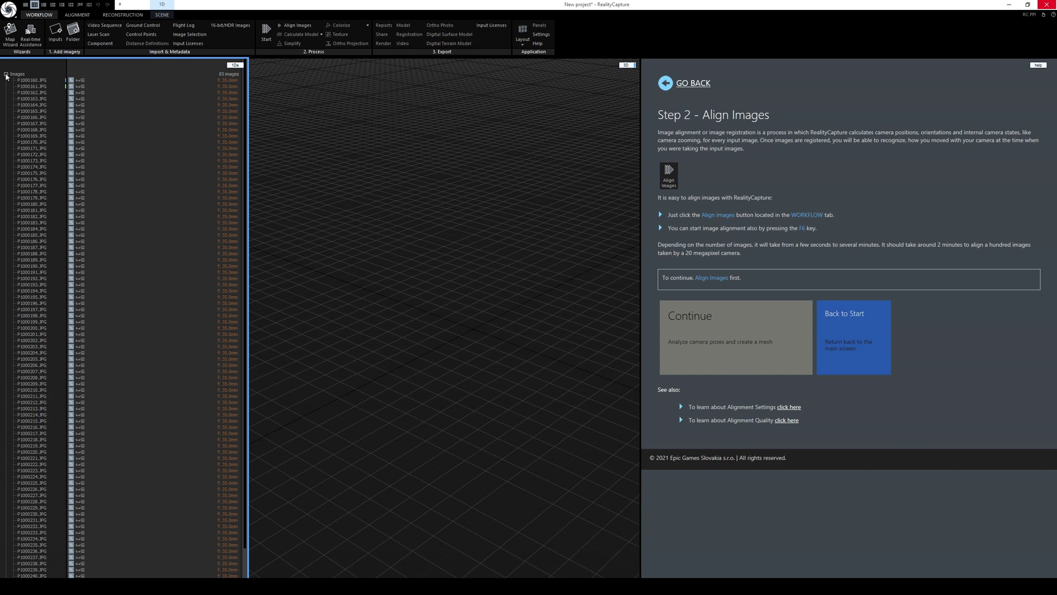
{"action": "left_click", "coordinate": [6, 75]}
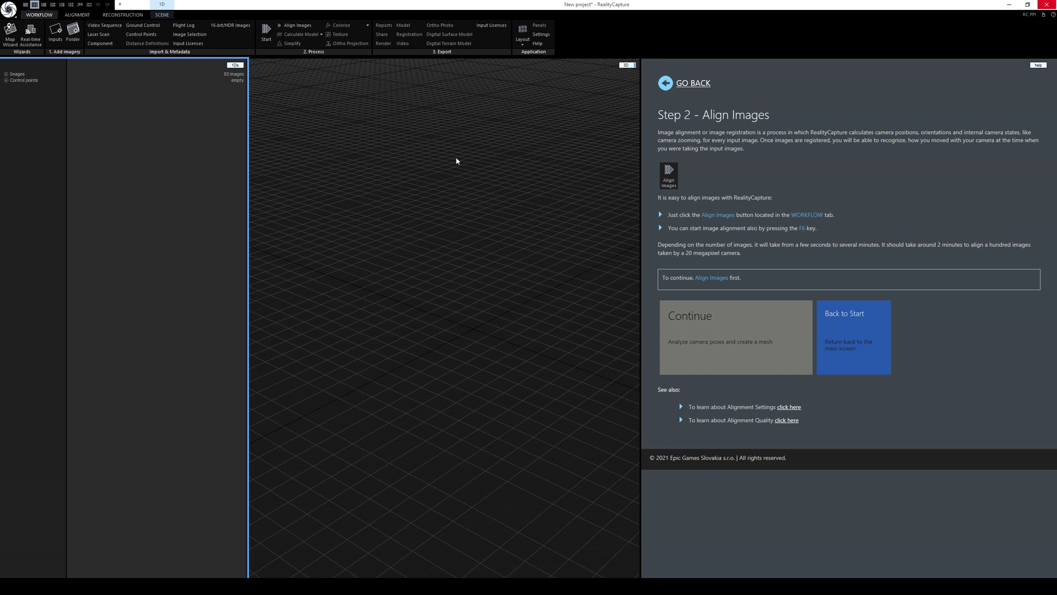
{"action": "left_click", "coordinate": [7, 75]}
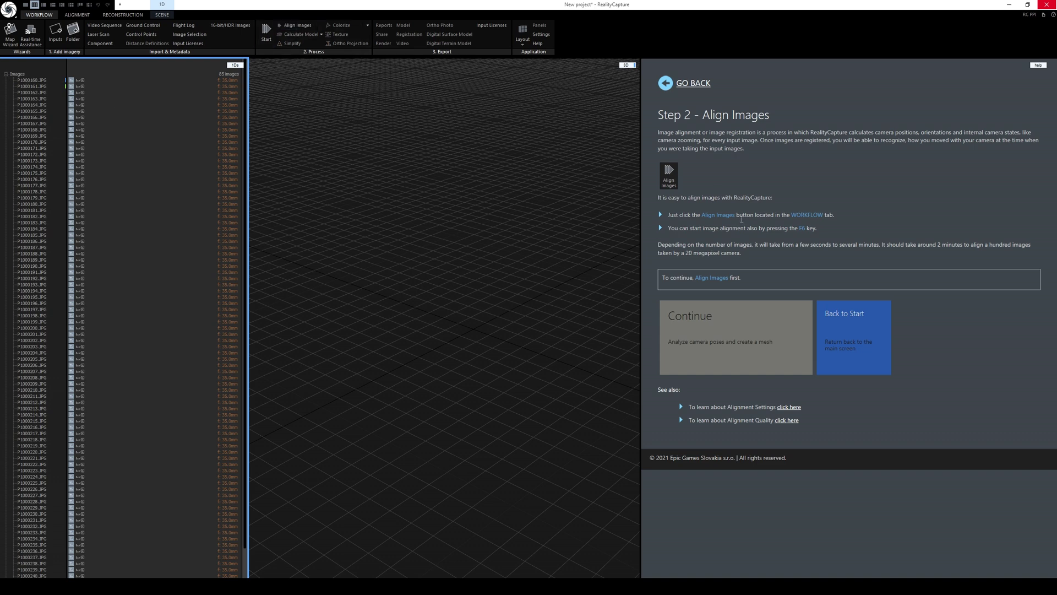
{"action": "left_click", "coordinate": [294, 26]}
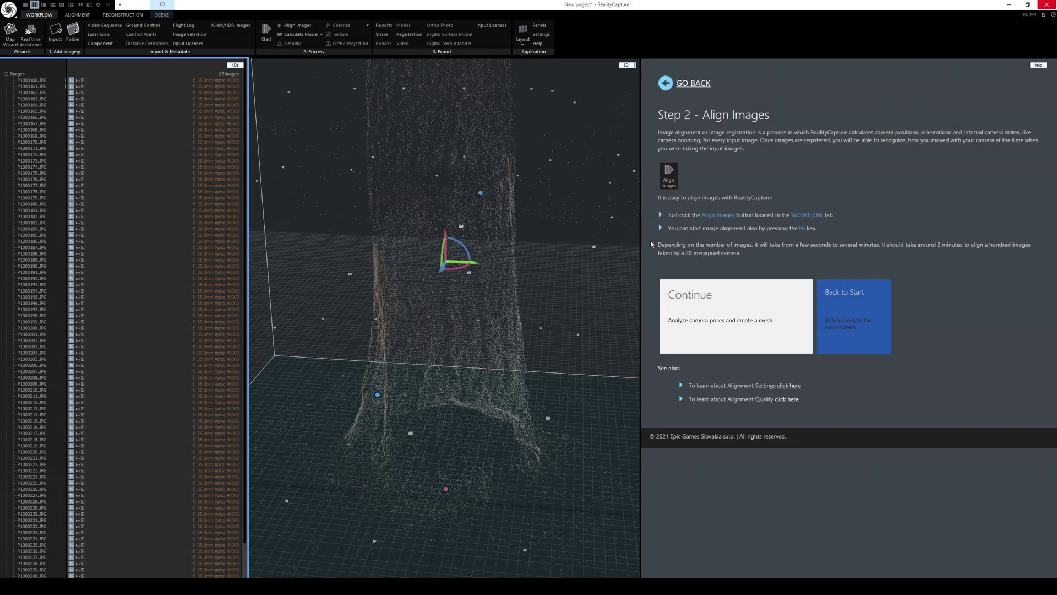
- Examine the aligned tree point cloud from several angles and advance the guide to the Set Ground Plane page
{"action": "scroll", "coordinate": [599, 215], "scroll_direction": "up", "scroll_amount": 3}
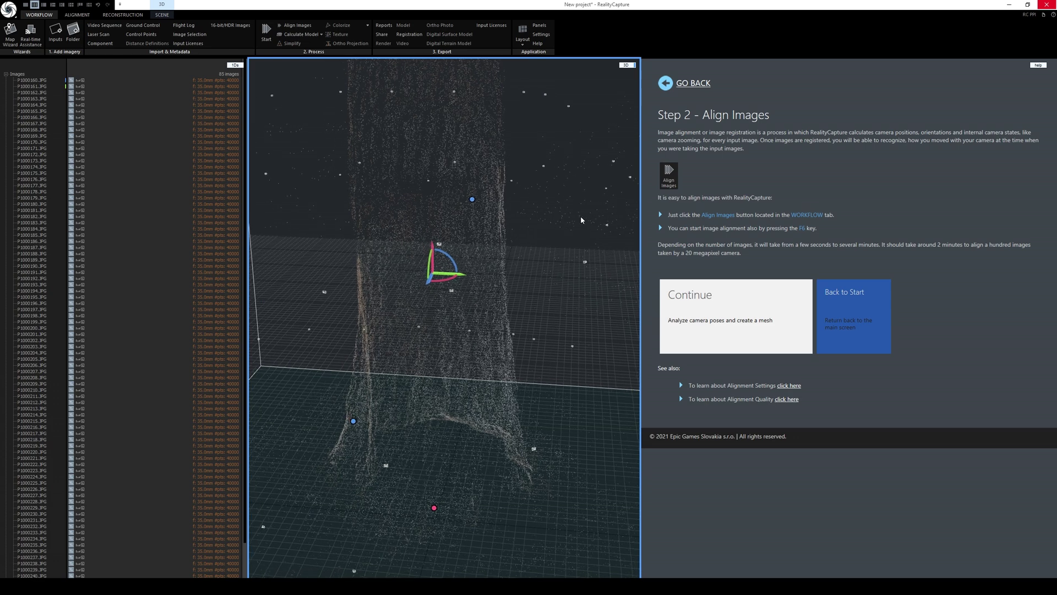
{"action": "right_click_drag", "start_coordinate": [530, 175], "coordinate": [482, 178]}
{"action": "mouse_move", "coordinate": [483, 180]}
{"action": "left_mouse_down"}
{"action": "mouse_move", "coordinate": [461, 177]}
{"action": "mouse_move", "coordinate": [501, 173]}
{"action": "mouse_move", "coordinate": [435, 185]}
{"action": "mouse_move", "coordinate": [435, 165]}
{"action": "mouse_move", "coordinate": [480, 171]}
{"action": "left_mouse_up"}
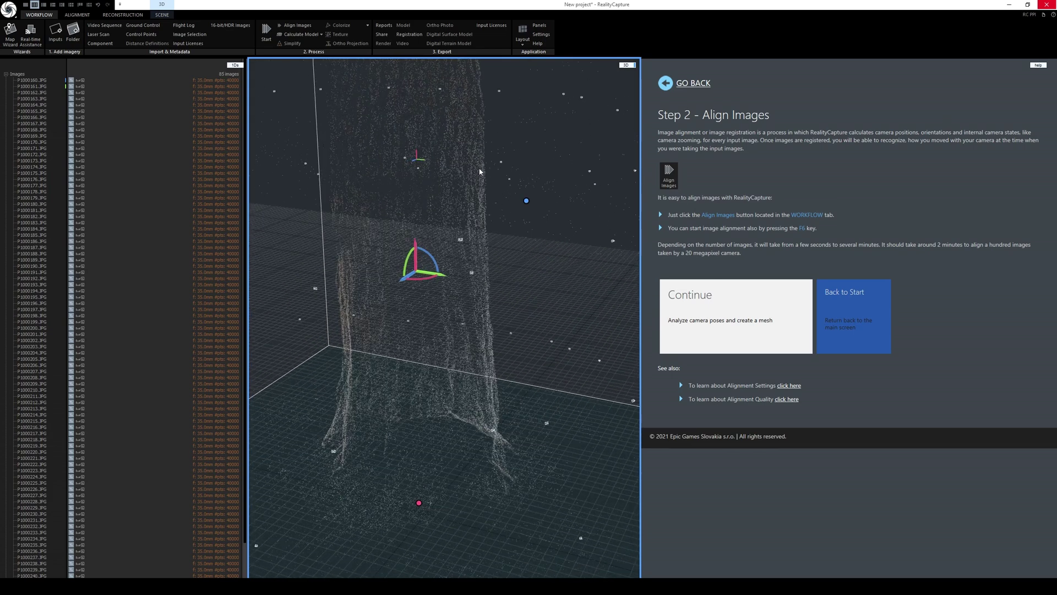
{"action": "scroll", "coordinate": [468, 230], "scroll_direction": "down", "scroll_amount": 7}
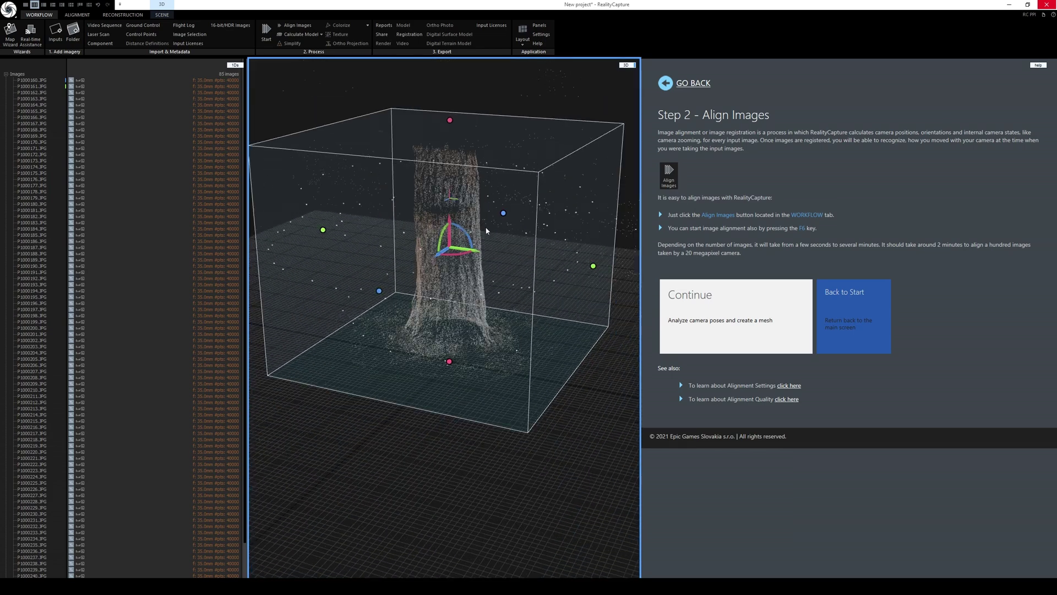
{"action": "left_click_drag", "start_coordinate": [483, 244], "coordinate": [550, 219]}
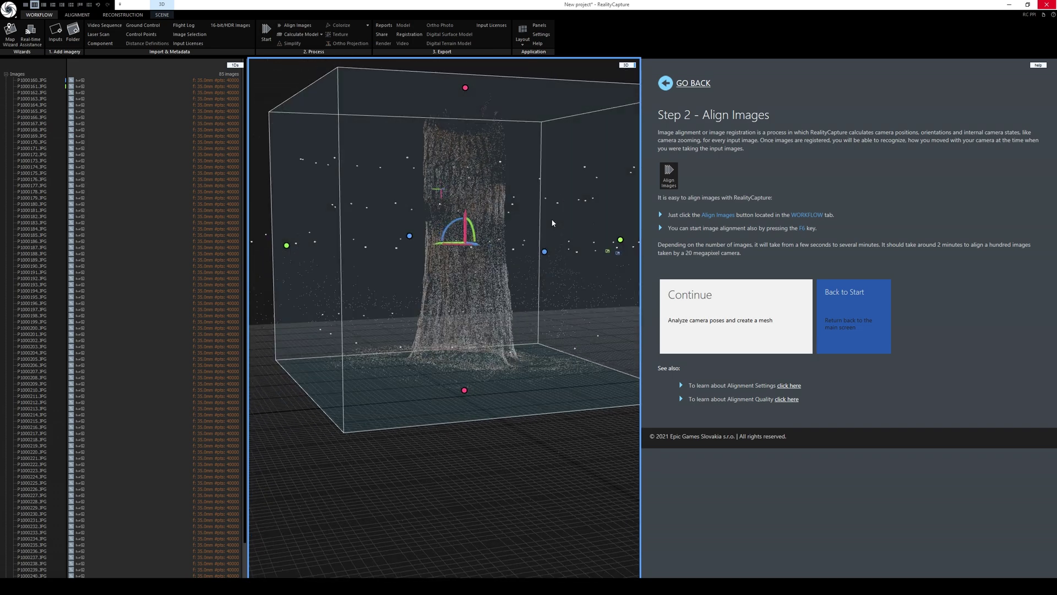
{"action": "left_click_drag", "start_coordinate": [424, 217], "coordinate": [387, 225]}
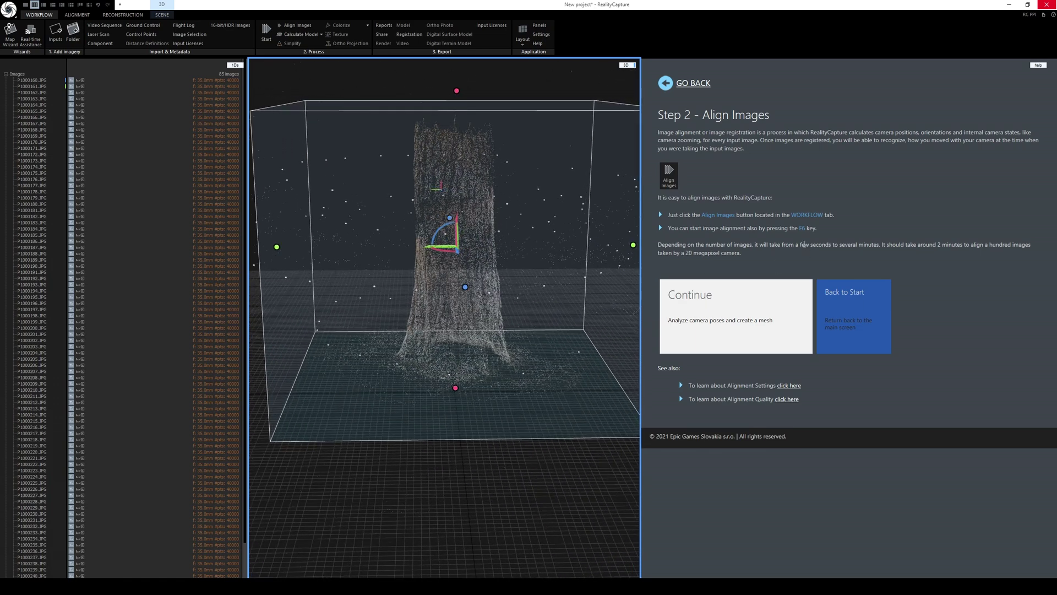
{"action": "left_click", "coordinate": [719, 308]}
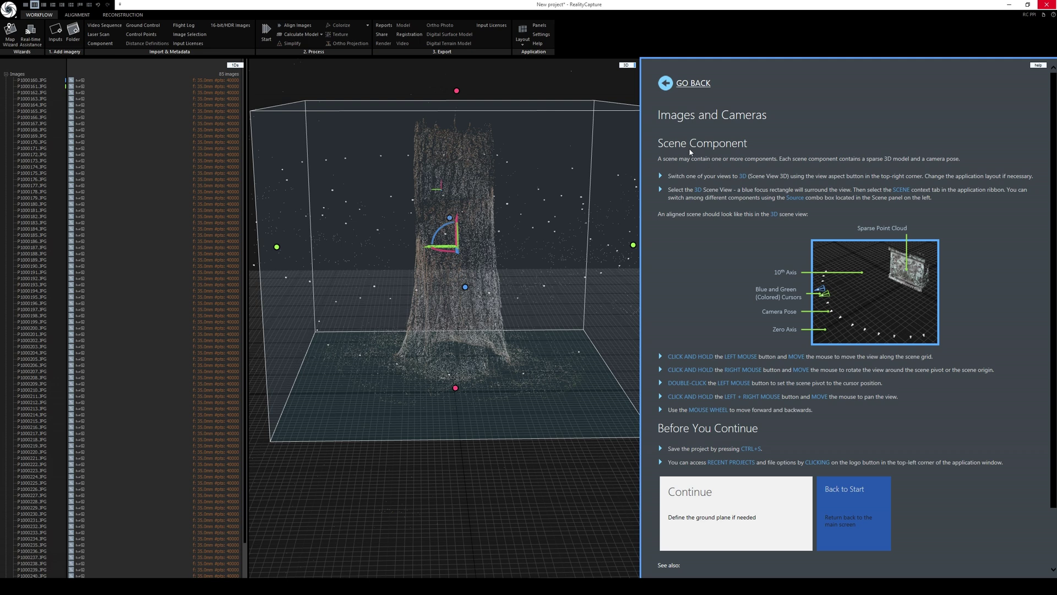
{"action": "scroll", "coordinate": [778, 296], "scroll_direction": "down", "scroll_amount": 2}
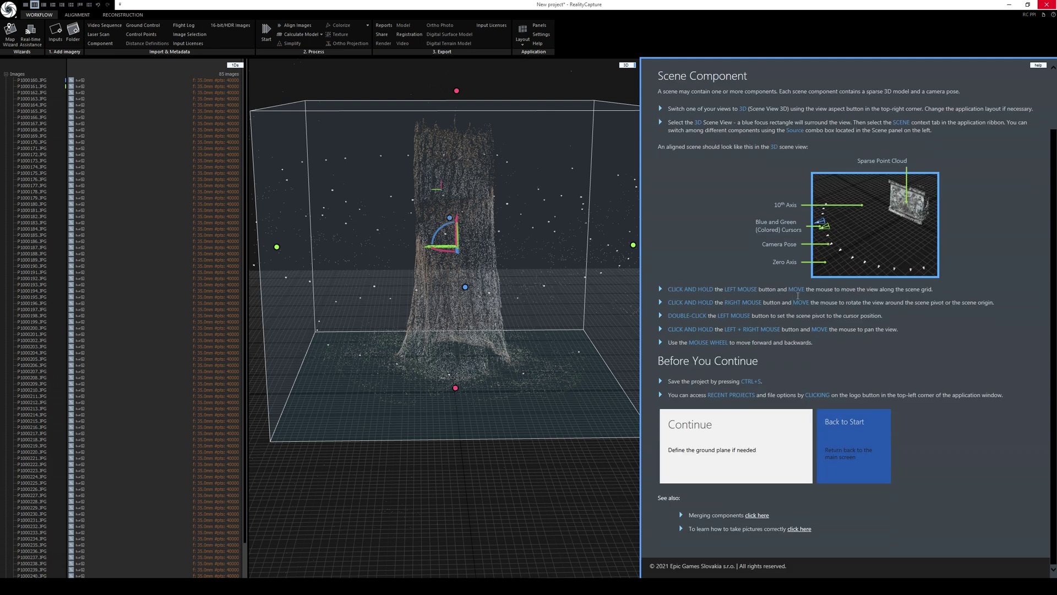
{"action": "mouse_move", "coordinate": [569, 227]}
{"action": "right_mouse_down"}
{"action": "mouse_move", "coordinate": [550, 228]}
{"action": "mouse_move", "coordinate": [563, 237]}
{"action": "right_mouse_up"}
{"action": "left_click", "coordinate": [718, 436]}
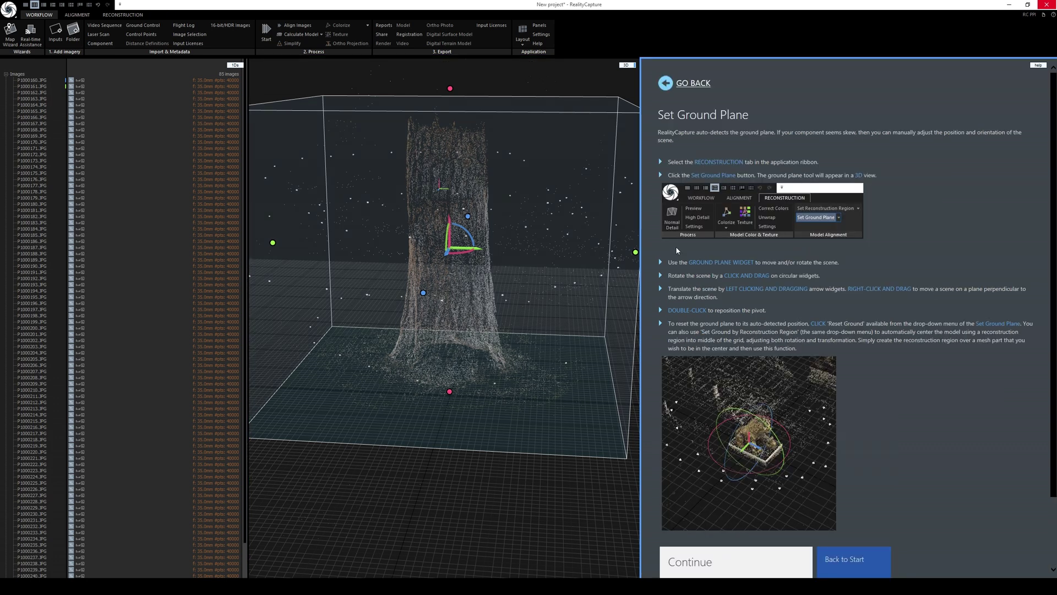
- Activate the Set Ground Plane tool and check the tree's orientation against the scene grid
{"action": "right_click_drag", "start_coordinate": [556, 256], "coordinate": [561, 226]}
{"action": "left_click_drag", "start_coordinate": [560, 225], "coordinate": [537, 236]}
{"action": "mouse_move", "coordinate": [505, 274]}
{"action": "left_mouse_down"}
{"action": "mouse_move", "coordinate": [546, 262]}
{"action": "mouse_move", "coordinate": [480, 266]}
{"action": "mouse_move", "coordinate": [522, 261]}
{"action": "left_mouse_up"}
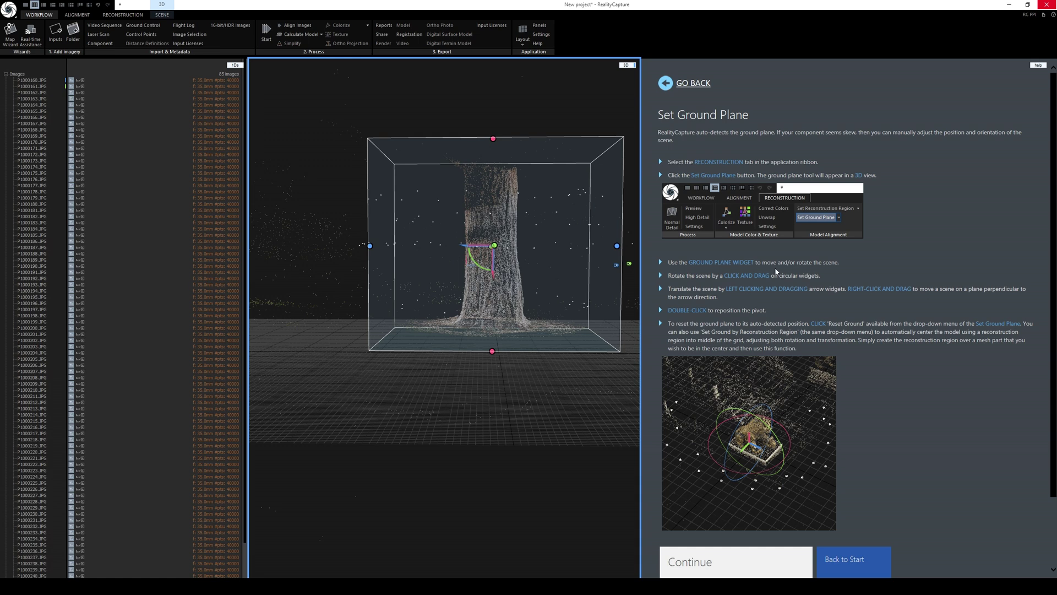
{"action": "left_click", "coordinate": [122, 14]}
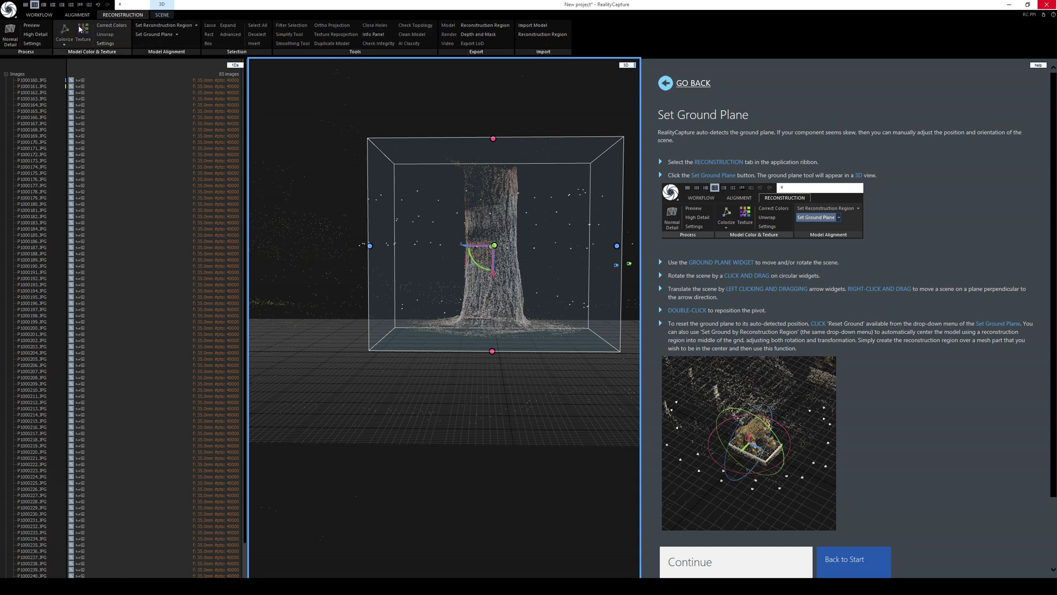
{"action": "left_click", "coordinate": [161, 36]}
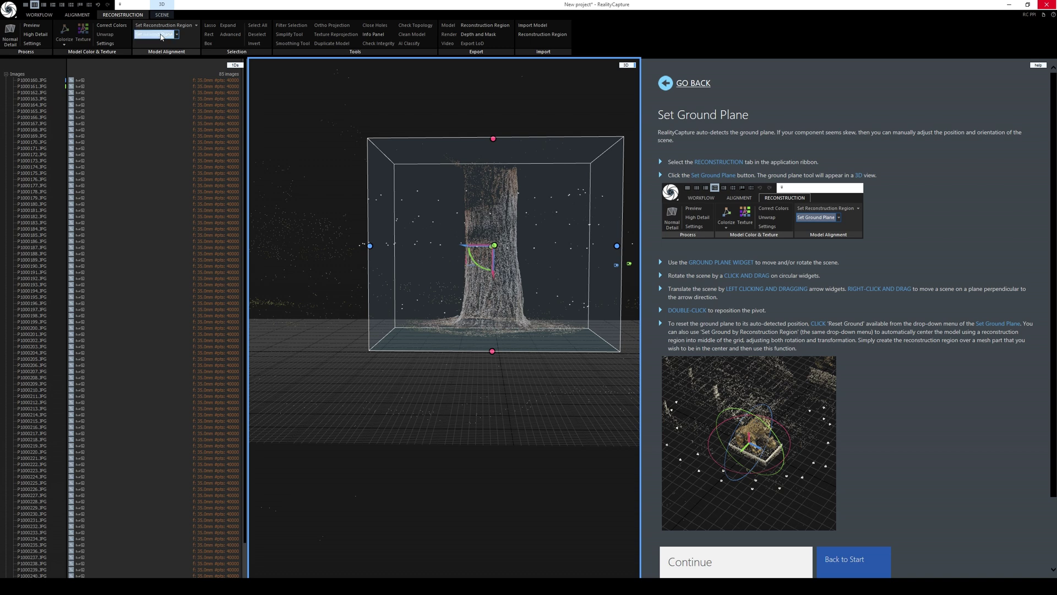
{"action": "left_click_drag", "start_coordinate": [533, 276], "coordinate": [491, 253]}
{"action": "left_click_drag", "start_coordinate": [420, 288], "coordinate": [467, 300]}
- Advance the guide past the reconstruction region page to Compute a Model, checking the region around the tree
{"action": "scroll", "coordinate": [856, 386], "scroll_direction": "down", "scroll_amount": 3}
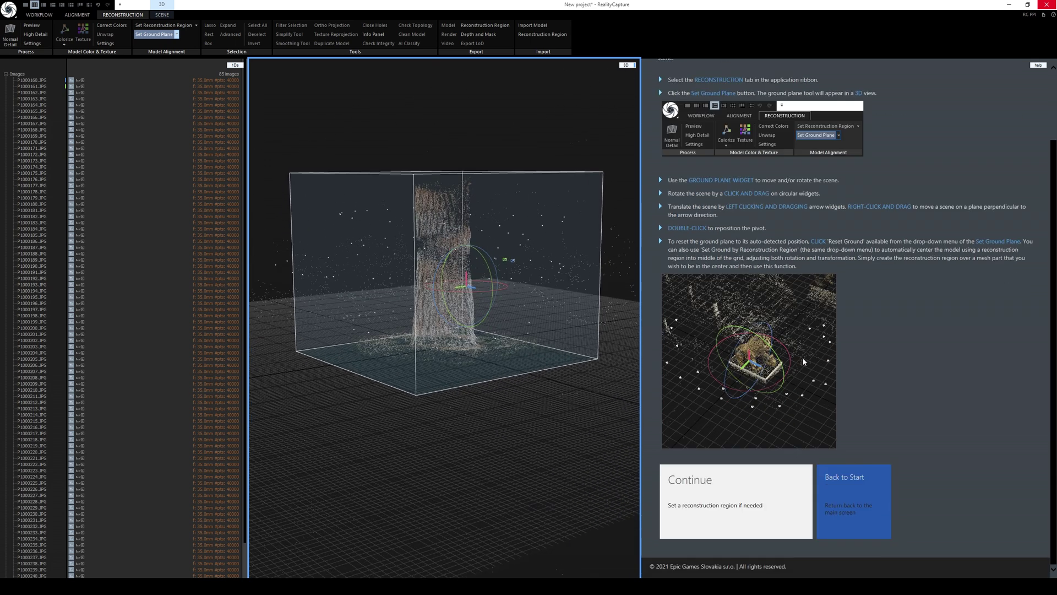
{"action": "left_click", "coordinate": [725, 502]}
{"action": "left_click_drag", "start_coordinate": [572, 182], "coordinate": [435, 235]}
{"action": "left_click_drag", "start_coordinate": [440, 271], "coordinate": [451, 226]}
{"action": "scroll", "coordinate": [710, 441], "scroll_direction": "down", "scroll_amount": 5}
{"action": "left_click", "coordinate": [707, 489]}
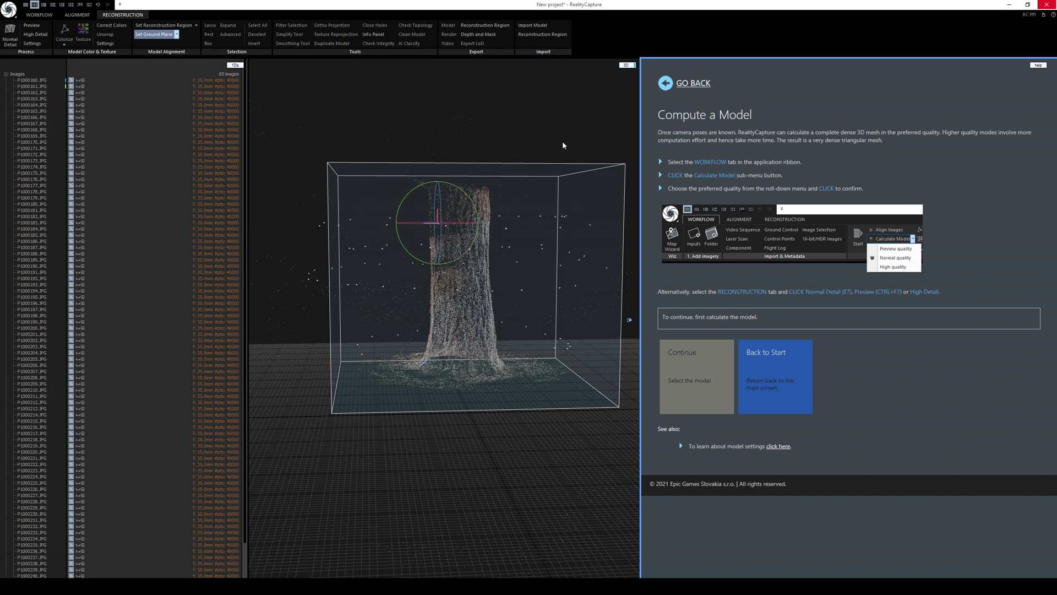
- Calculate the tree's 3D model in Normal quality
{"action": "left_click_drag", "start_coordinate": [568, 145], "coordinate": [553, 146]}
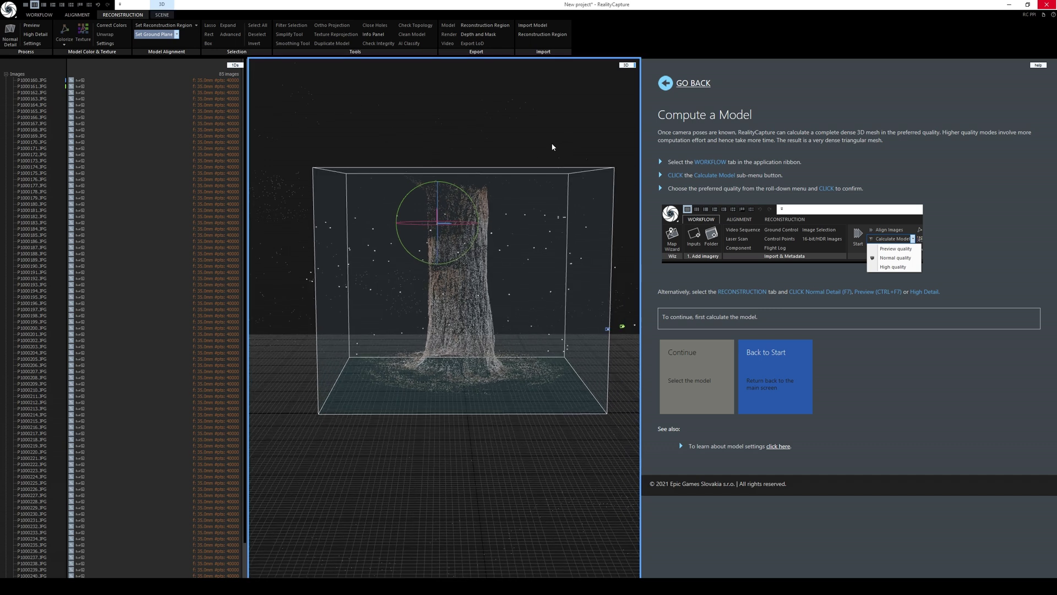
{"action": "left_click", "coordinate": [39, 15]}
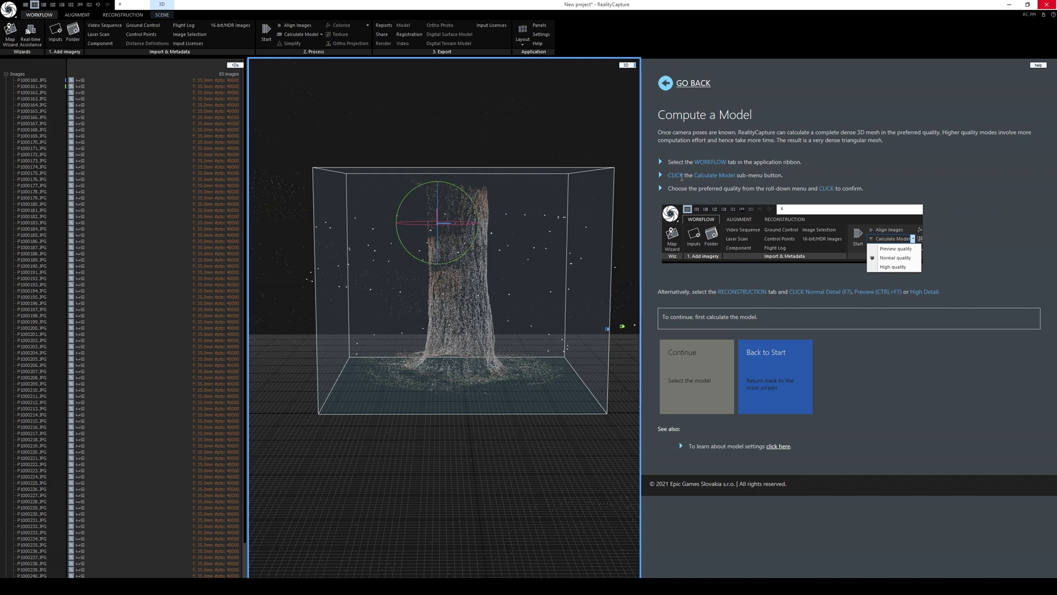
{"action": "left_click", "coordinate": [321, 35]}
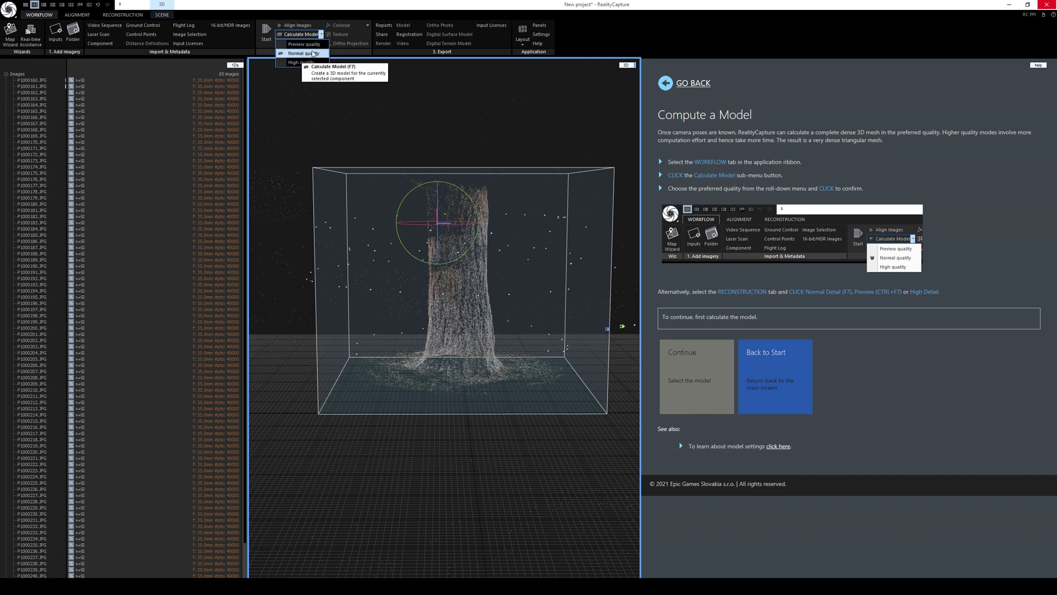
{"action": "left_click", "coordinate": [313, 53]}
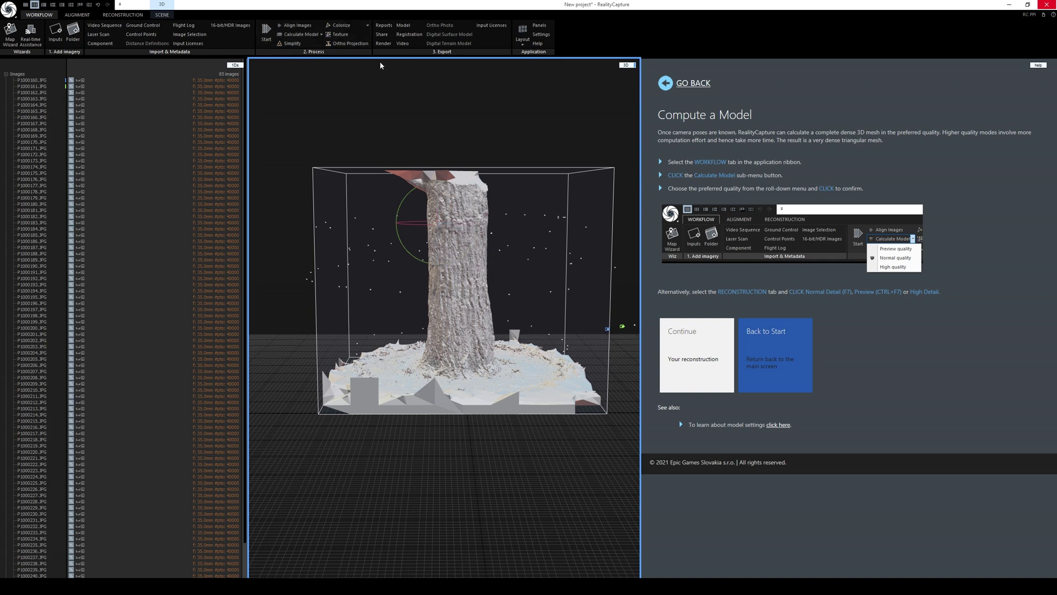
- Examine the reconstructed trunk up close, collapse the image list and review Model 1 and its parts under the component
{"action": "left_click_drag", "start_coordinate": [516, 135], "coordinate": [471, 245]}
{"action": "scroll", "coordinate": [470, 245], "scroll_direction": "up", "scroll_amount": 5}
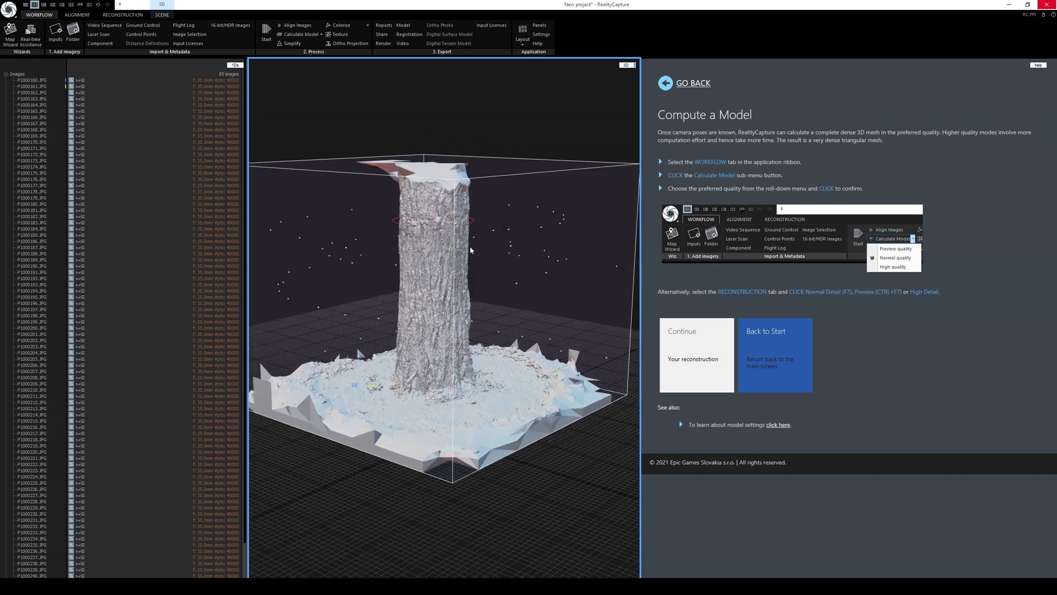
{"action": "left_click", "coordinate": [7, 75]}
{"action": "left_click", "coordinate": [5, 87]}
{"action": "left_click", "coordinate": [42, 99]}
{"action": "left_click", "coordinate": [13, 99]}
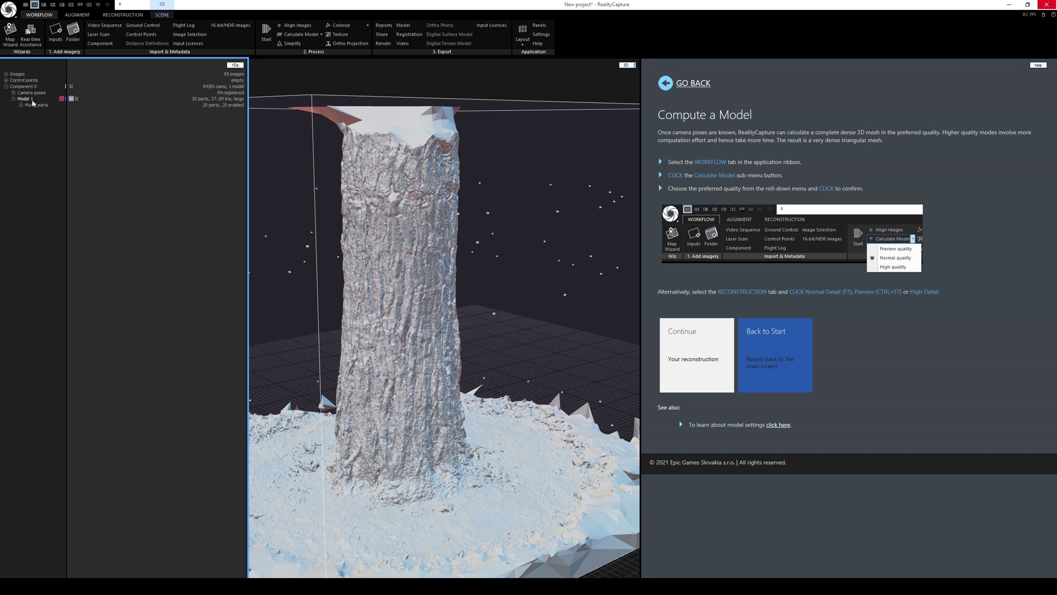
{"action": "left_click", "coordinate": [21, 105]}
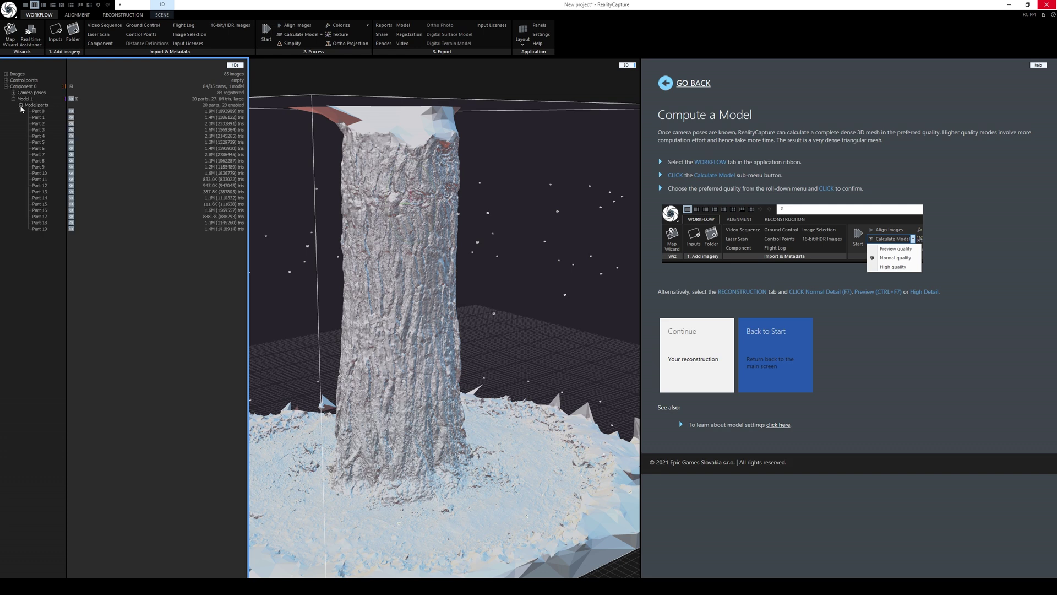
{"action": "left_click", "coordinate": [20, 105]}
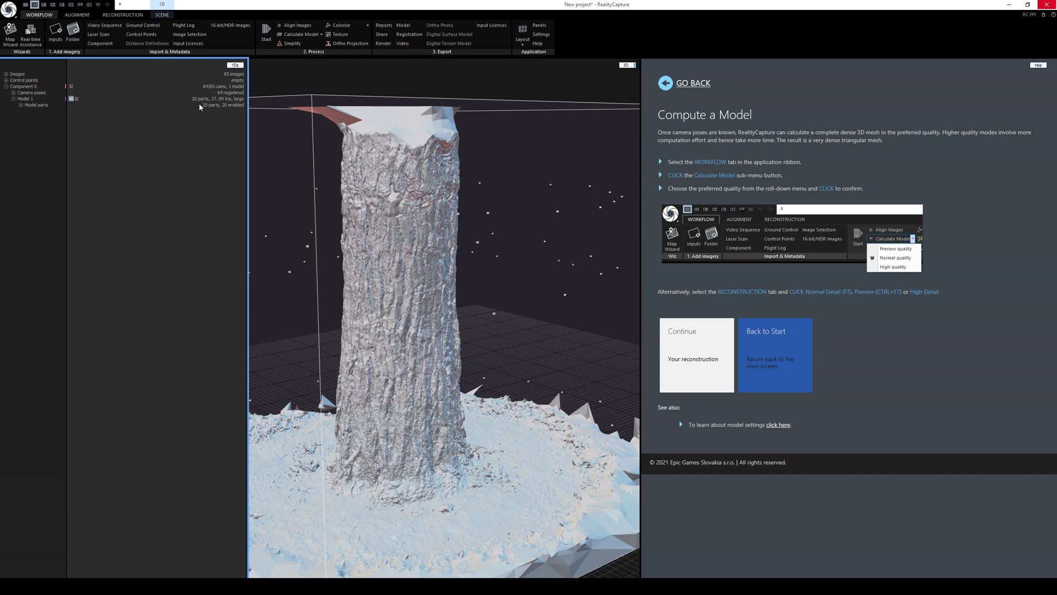
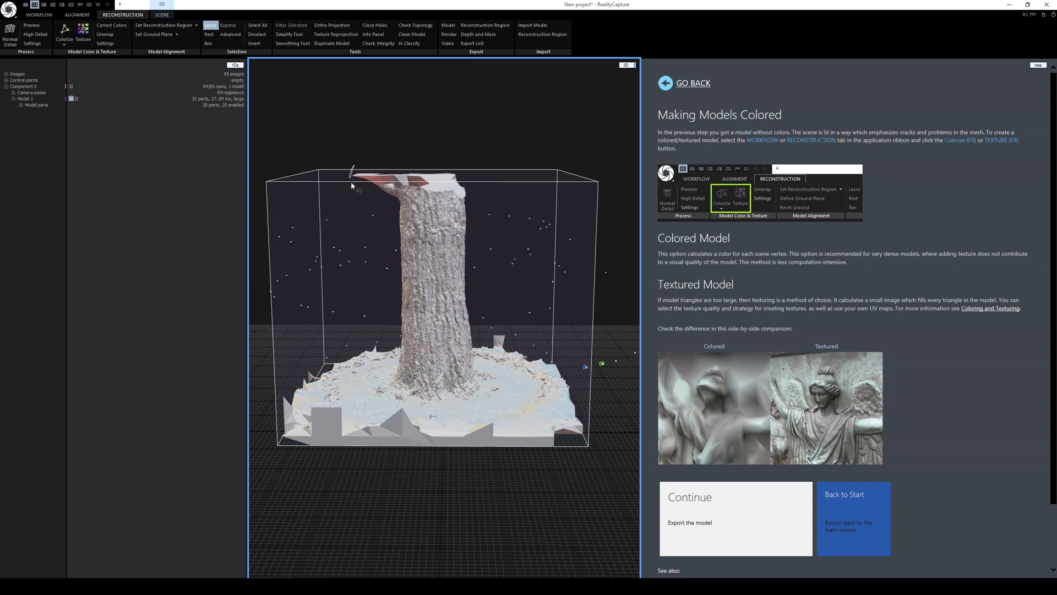
- Lasso the ragged top end of the trunk and filter the selected triangles out of the model
{"action": "mouse_move", "coordinate": [414, 204]}
{"action": "left_mouse_down"}
{"action": "mouse_move", "coordinate": [476, 195]}
{"action": "mouse_move", "coordinate": [455, 146]}
{"action": "left_mouse_up"}
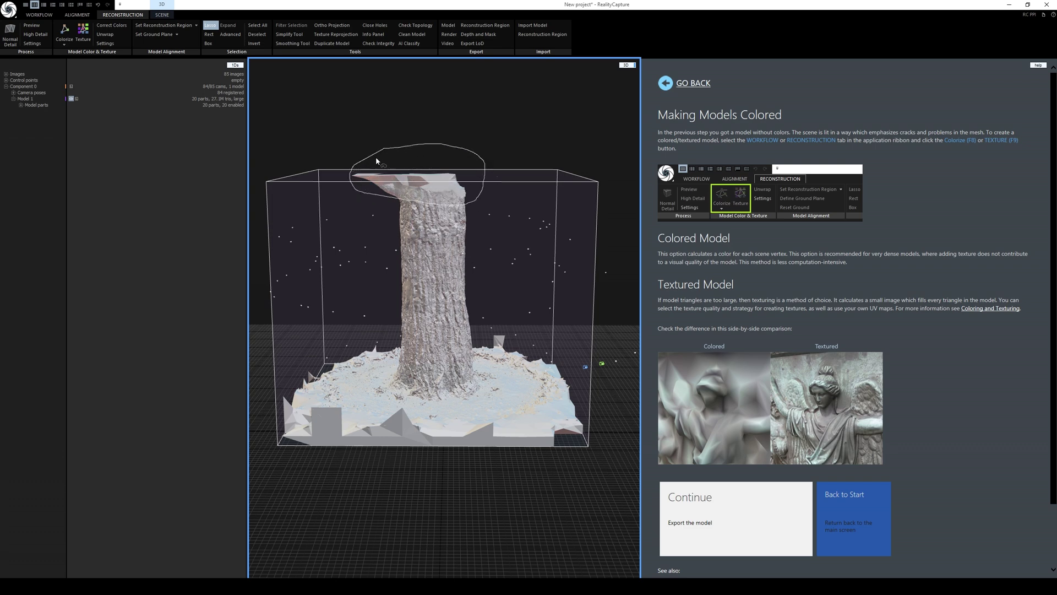
{"action": "left_click_drag", "start_coordinate": [375, 158], "coordinate": [374, 160]}
{"action": "mouse_move", "coordinate": [385, 209]}
{"action": "right_mouse_down"}
{"action": "mouse_move", "coordinate": [446, 264]}
{"action": "mouse_move", "coordinate": [519, 193]}
{"action": "mouse_move", "coordinate": [507, 209]}
{"action": "right_mouse_up"}
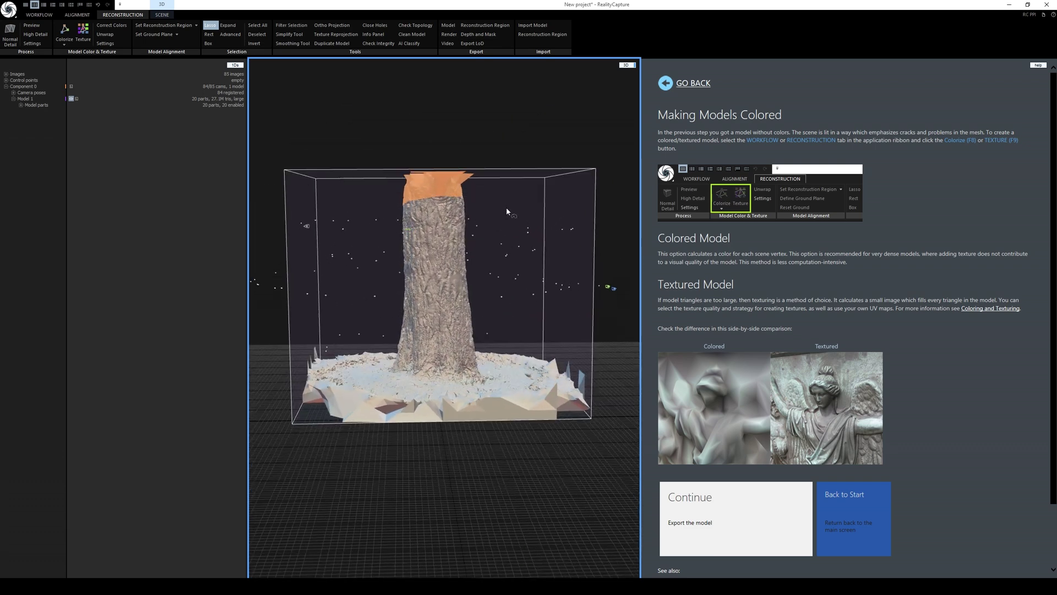
{"action": "left_click_drag", "start_coordinate": [506, 209], "coordinate": [477, 198]}
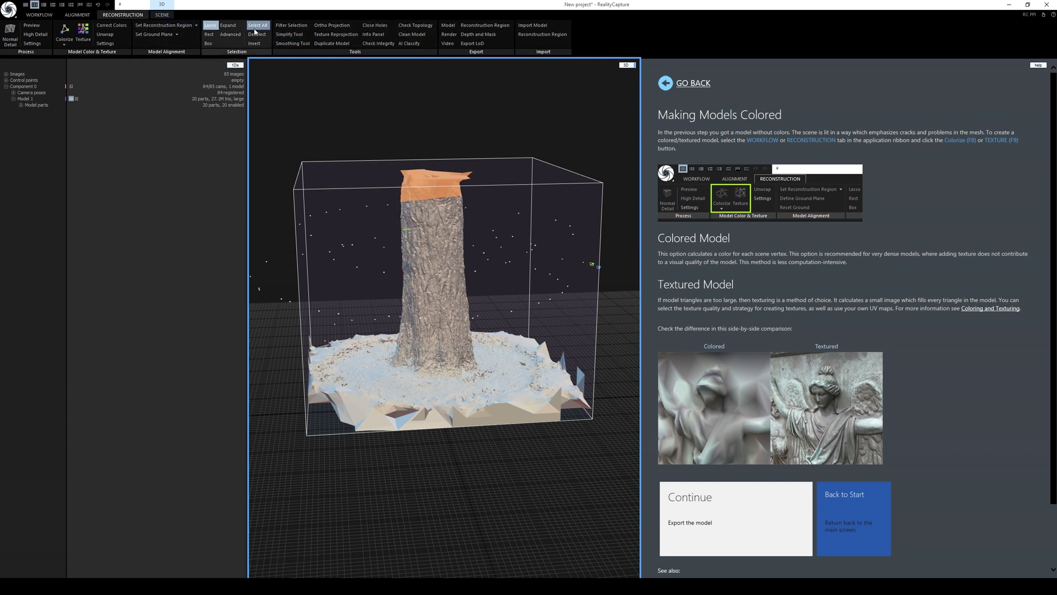
{"action": "left_click", "coordinate": [291, 26]}
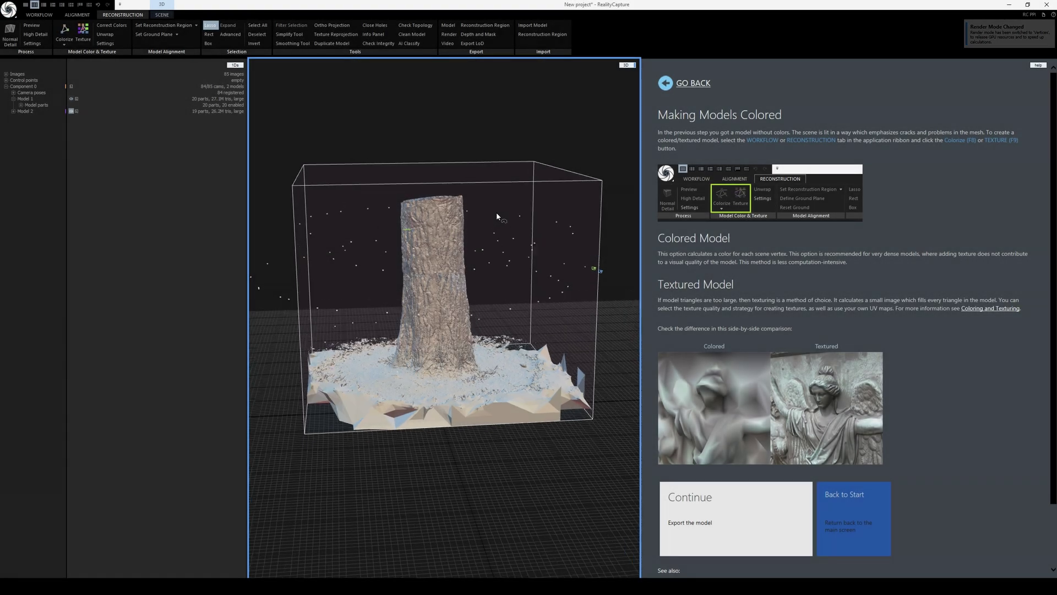
- Lasso a rounded area around the trunk in vertical view, invert the selection and filter out the outer ground
{"action": "left_click_drag", "start_coordinate": [497, 213], "coordinate": [471, 254]}
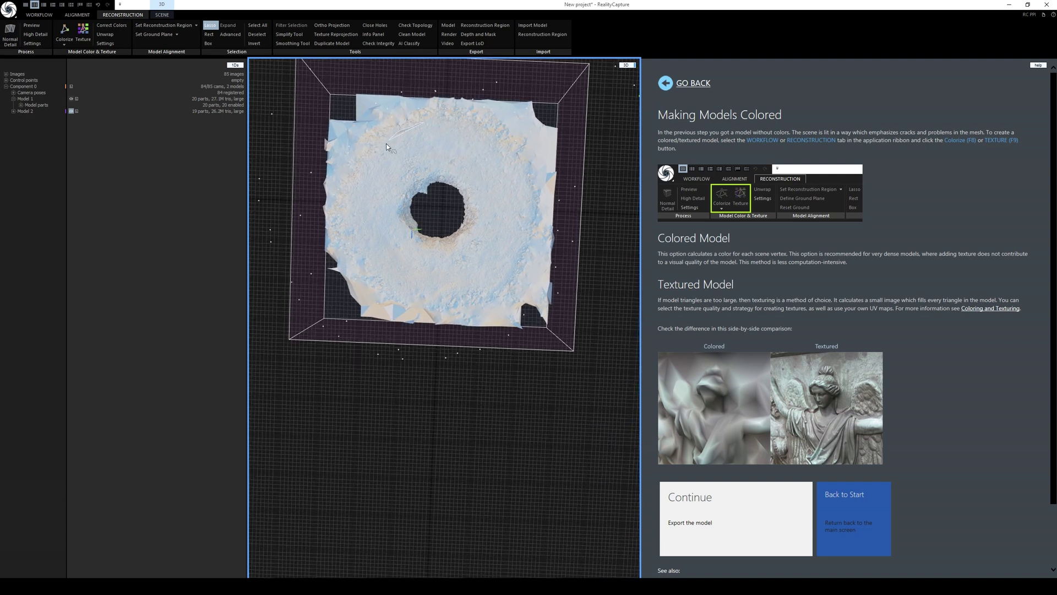
{"action": "mouse_move", "coordinate": [369, 179]}
{"action": "left_mouse_down"}
{"action": "mouse_move", "coordinate": [374, 266]}
{"action": "mouse_move", "coordinate": [397, 285]}
{"action": "mouse_move", "coordinate": [448, 293]}
{"action": "mouse_move", "coordinate": [513, 260]}
{"action": "mouse_move", "coordinate": [523, 204]}
{"action": "mouse_move", "coordinate": [502, 146]}
{"action": "mouse_move", "coordinate": [460, 124]}
{"action": "mouse_move", "coordinate": [395, 130]}
{"action": "left_mouse_up"}
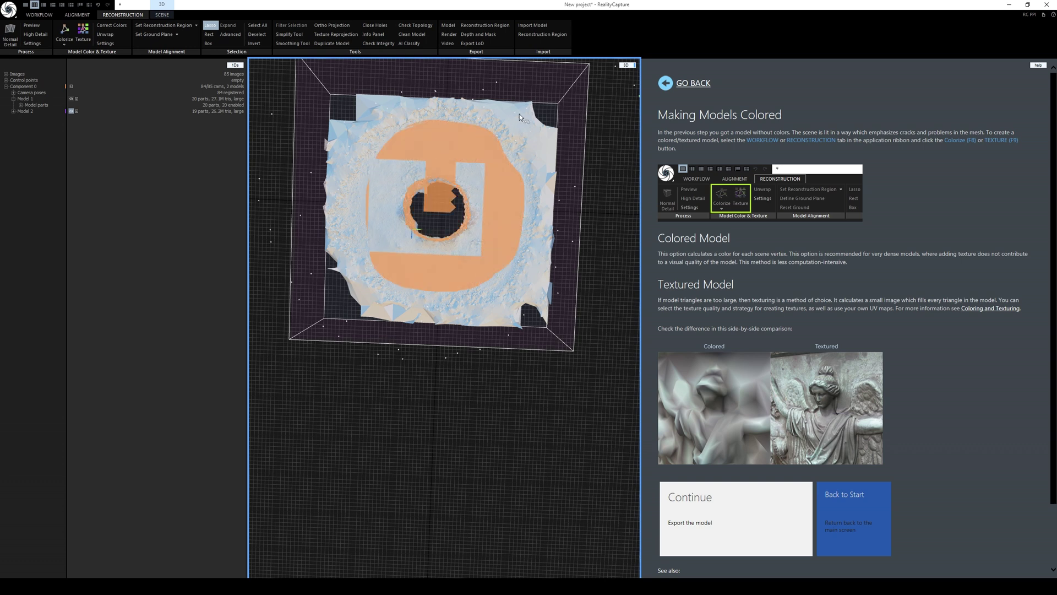
{"action": "left_click", "coordinate": [254, 43]}
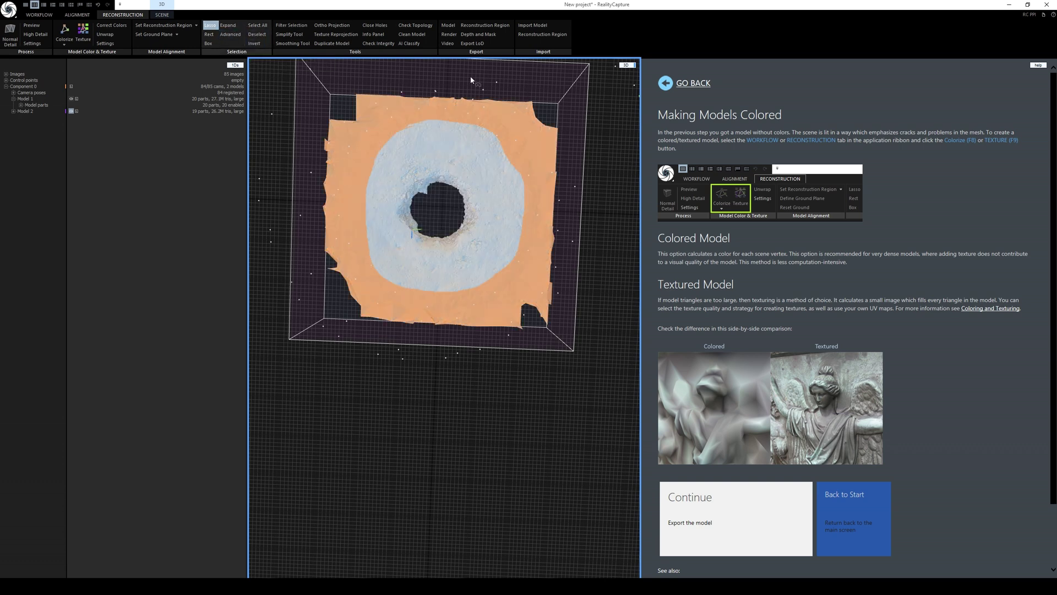
{"action": "left_click", "coordinate": [296, 28]}
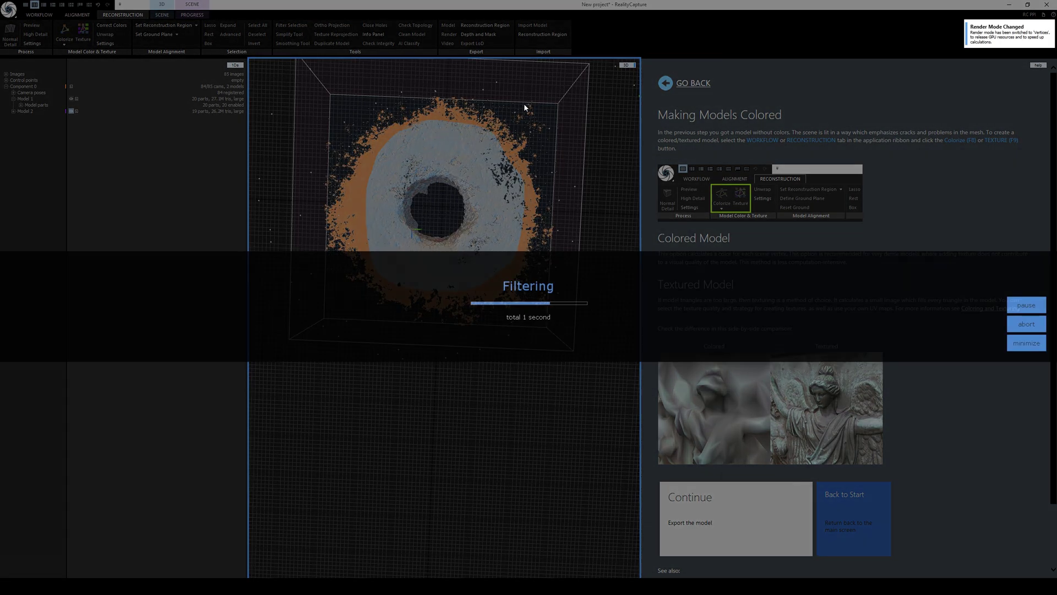
- Select the largest connected component with the Advanced Selection Tool, invert the selection and filter out the disconnected pieces
{"action": "left_click_drag", "start_coordinate": [523, 104], "coordinate": [420, 201]}
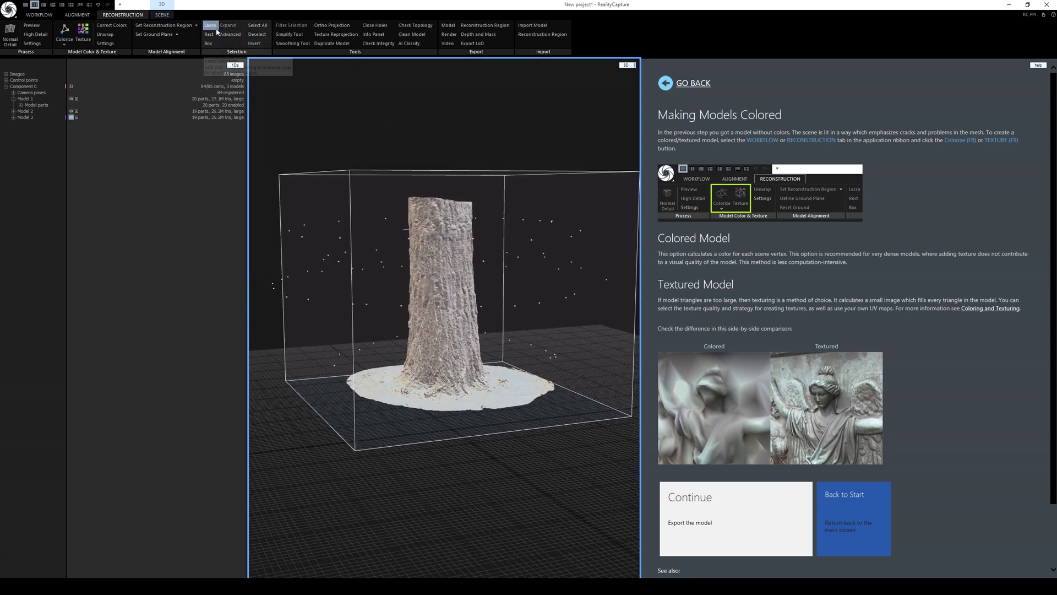
{"action": "left_click", "coordinate": [230, 35]}
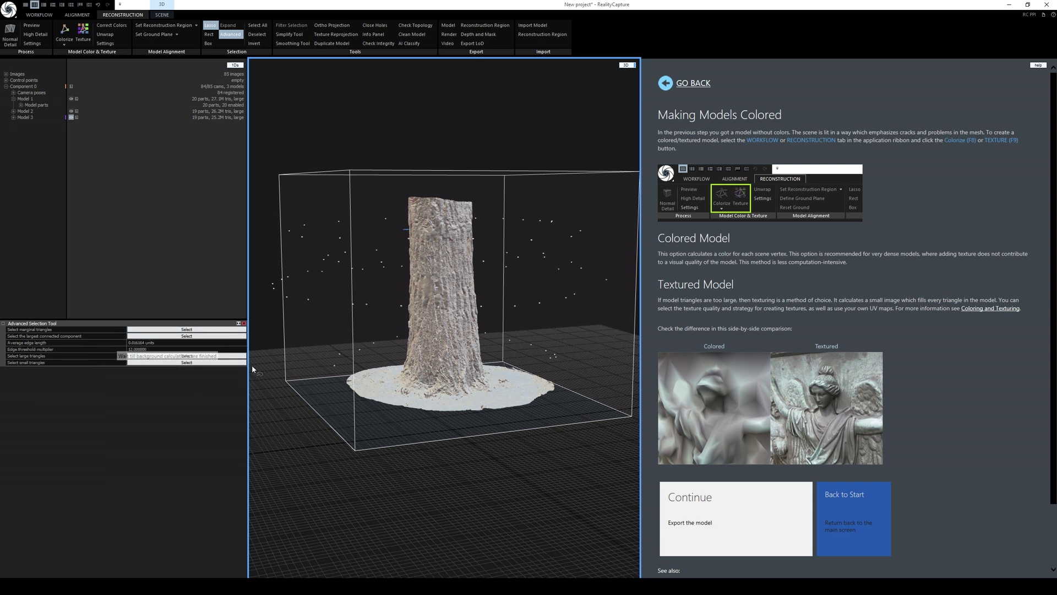
{"action": "left_click", "coordinate": [211, 26]}
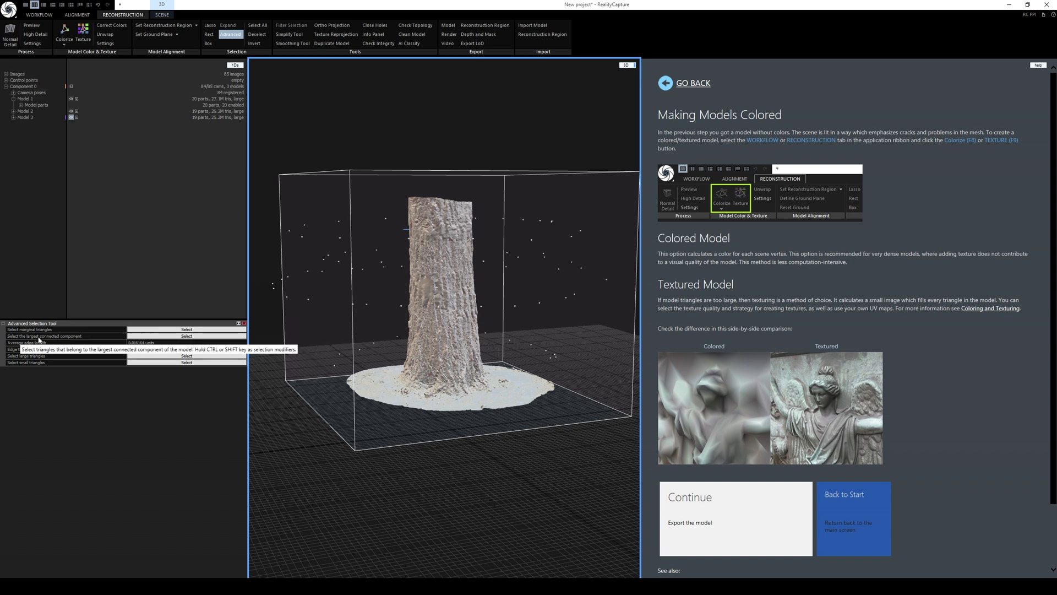
{"action": "left_click", "coordinate": [165, 336]}
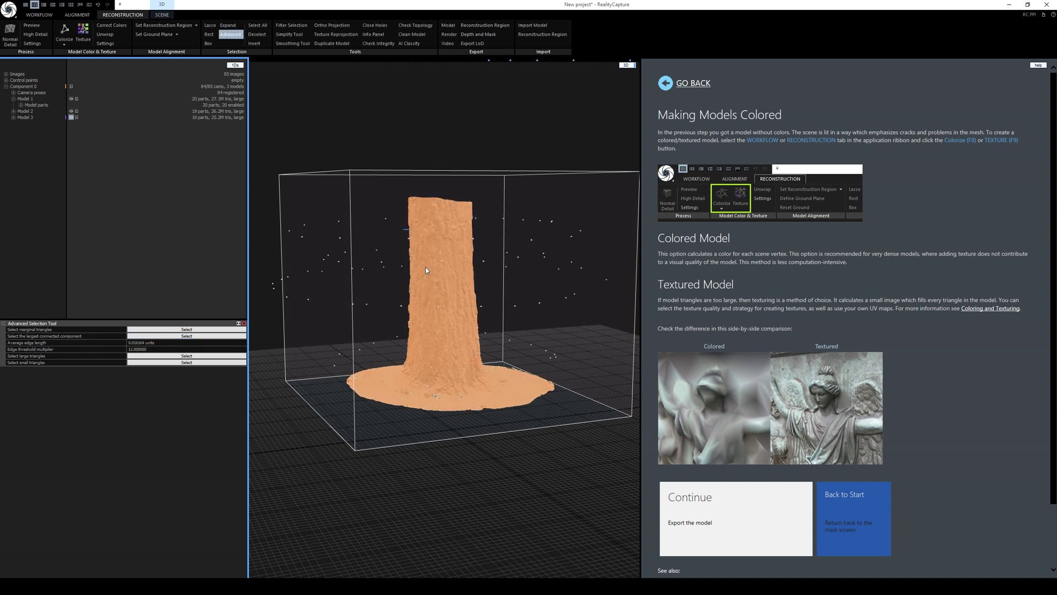
{"action": "left_click", "coordinate": [254, 43]}
{"action": "left_click_drag", "start_coordinate": [431, 315], "coordinate": [410, 286]}
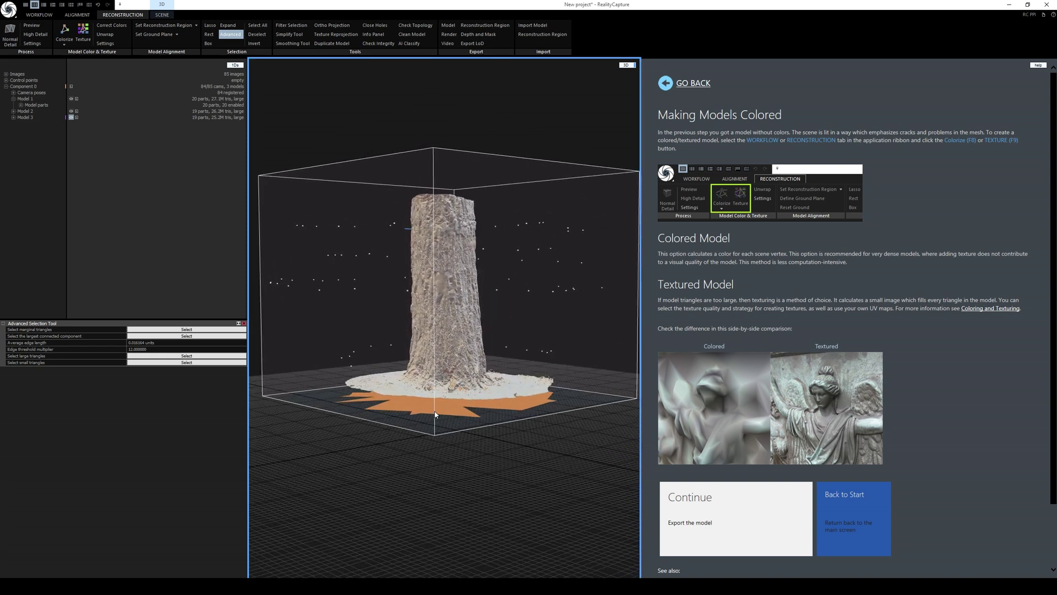
{"action": "left_click", "coordinate": [291, 25]}
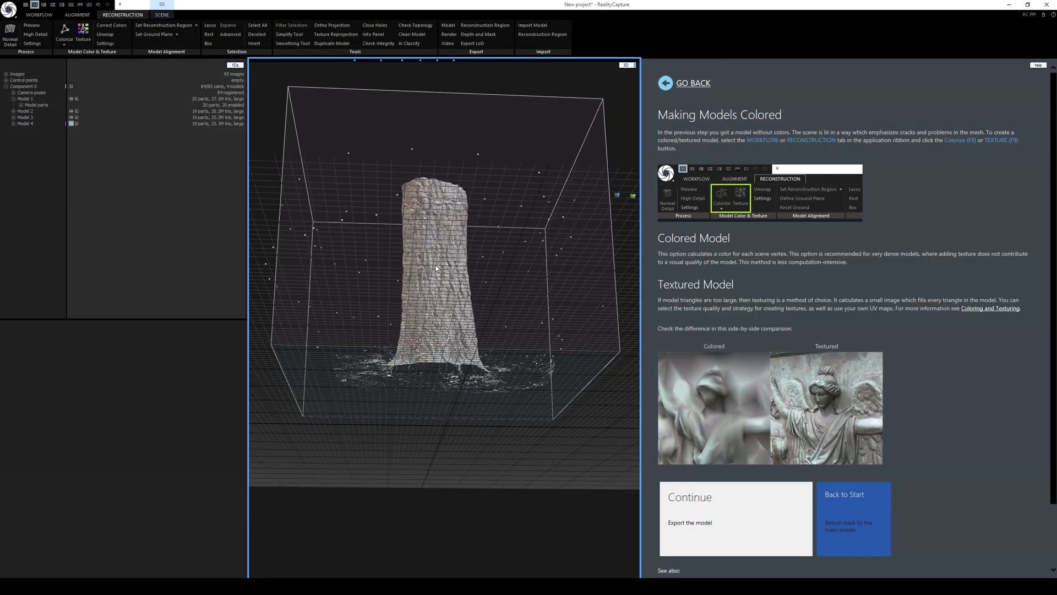
- Run Check Topology on the filtered trunk model and close its report
{"action": "left_click_drag", "start_coordinate": [468, 270], "coordinate": [453, 308]}
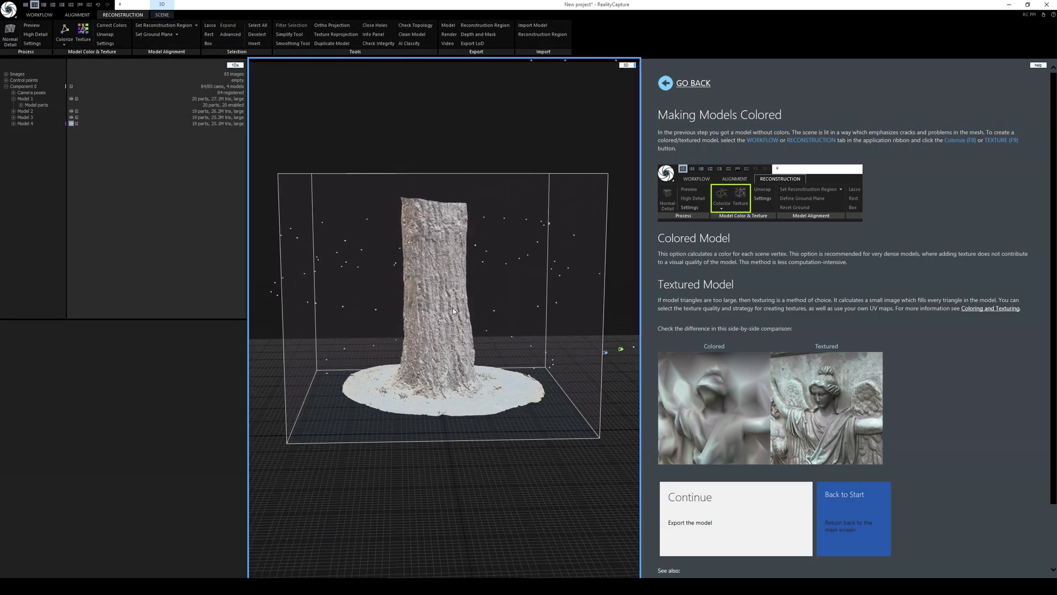
{"action": "left_click", "coordinate": [415, 25]}
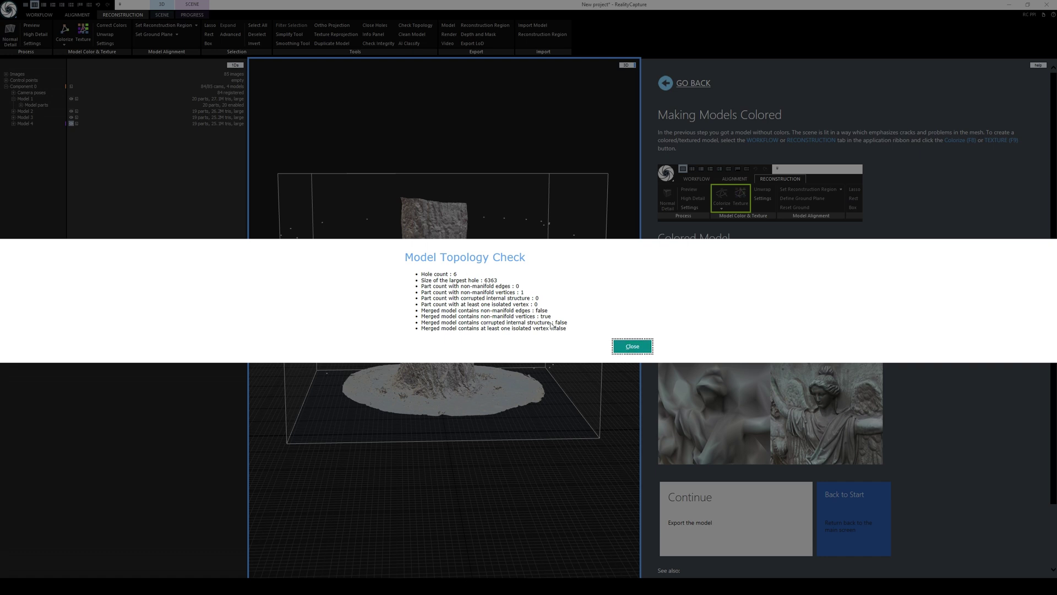
{"action": "left_click", "coordinate": [633, 346]}
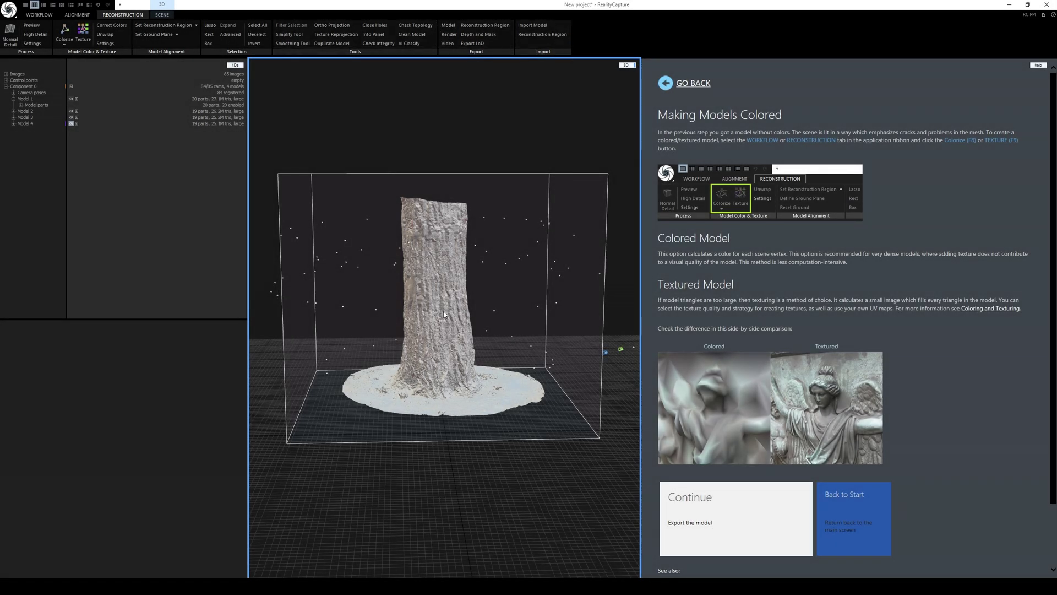
- Run Clean Model on the filtered trunk to repair its topology, and inspect the result from several angles
{"action": "mouse_move", "coordinate": [445, 315]}
{"action": "left_mouse_down"}
{"action": "mouse_move", "coordinate": [450, 386]}
{"action": "mouse_move", "coordinate": [457, 353]}
{"action": "mouse_move", "coordinate": [463, 359]}
{"action": "mouse_move", "coordinate": [415, 418]}
{"action": "mouse_move", "coordinate": [319, 438]}
{"action": "mouse_move", "coordinate": [226, 385]}
{"action": "left_mouse_up"}
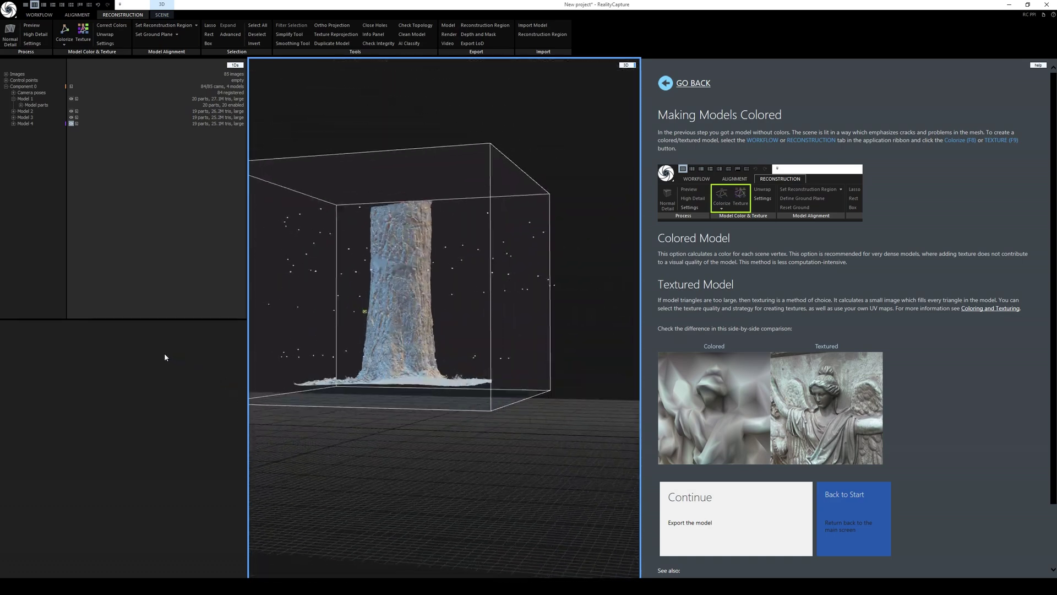
{"action": "left_click_drag", "start_coordinate": [463, 369], "coordinate": [444, 359]}
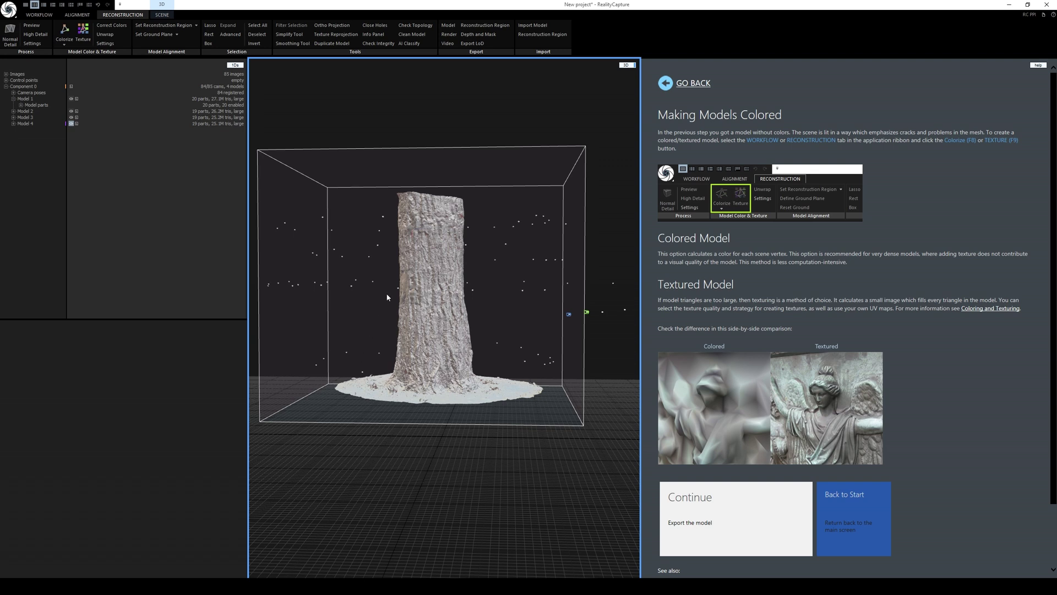
{"action": "left_click", "coordinate": [420, 38]}
{"action": "mouse_move", "coordinate": [430, 207]}
{"action": "left_mouse_down"}
{"action": "mouse_move", "coordinate": [424, 223]}
{"action": "mouse_move", "coordinate": [388, 242]}
{"action": "mouse_move", "coordinate": [571, 224]}
{"action": "mouse_move", "coordinate": [437, 231]}
{"action": "left_mouse_up"}
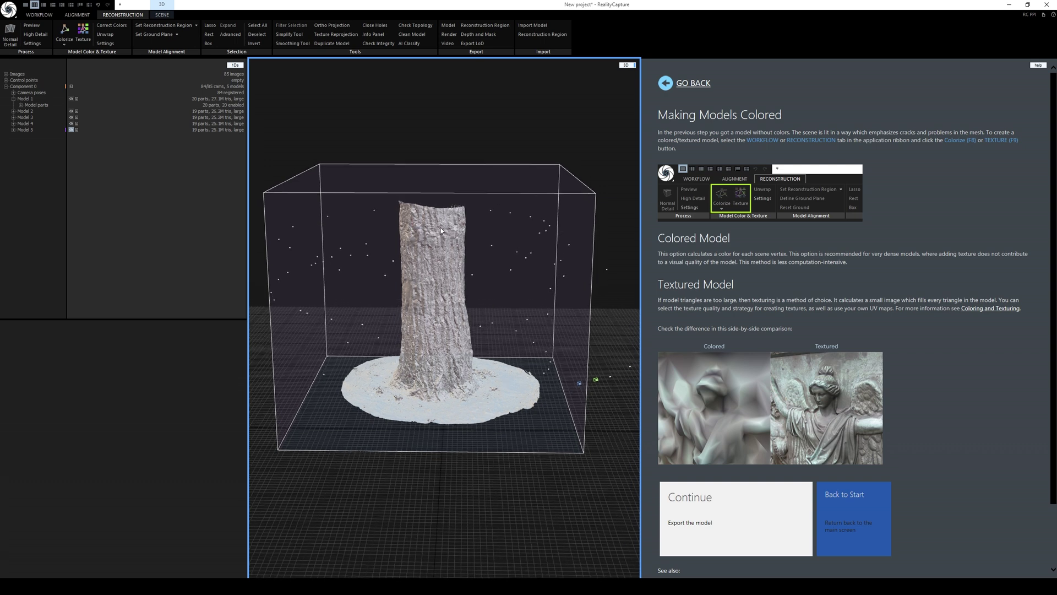
{"action": "left_click_drag", "start_coordinate": [395, 151], "coordinate": [398, 139]}
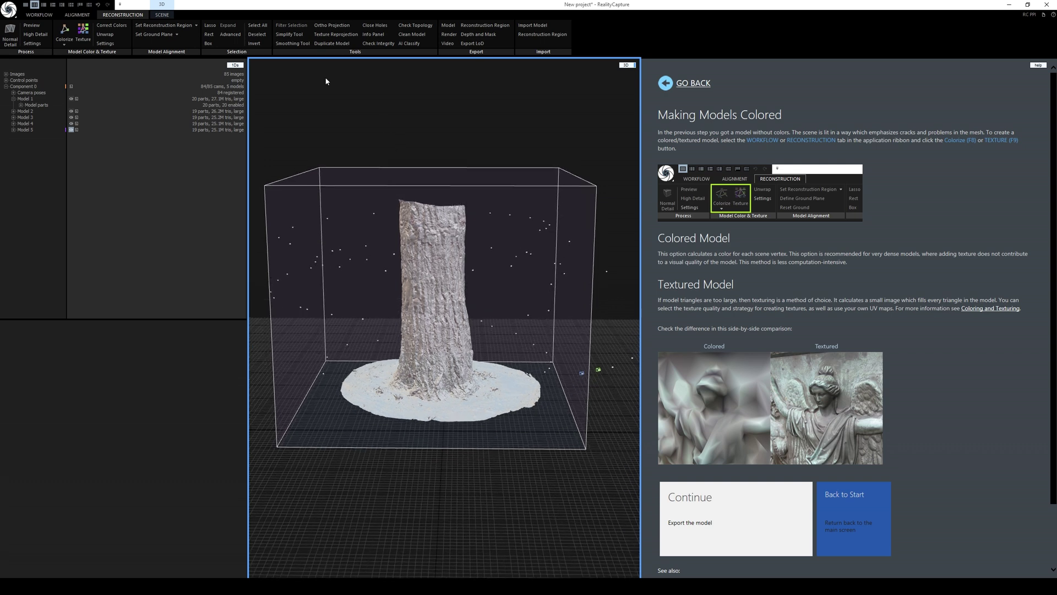
- Simplify the cleaned trunk model to an absolute target of 1 200 000 triangles
{"action": "left_click", "coordinate": [295, 37]}
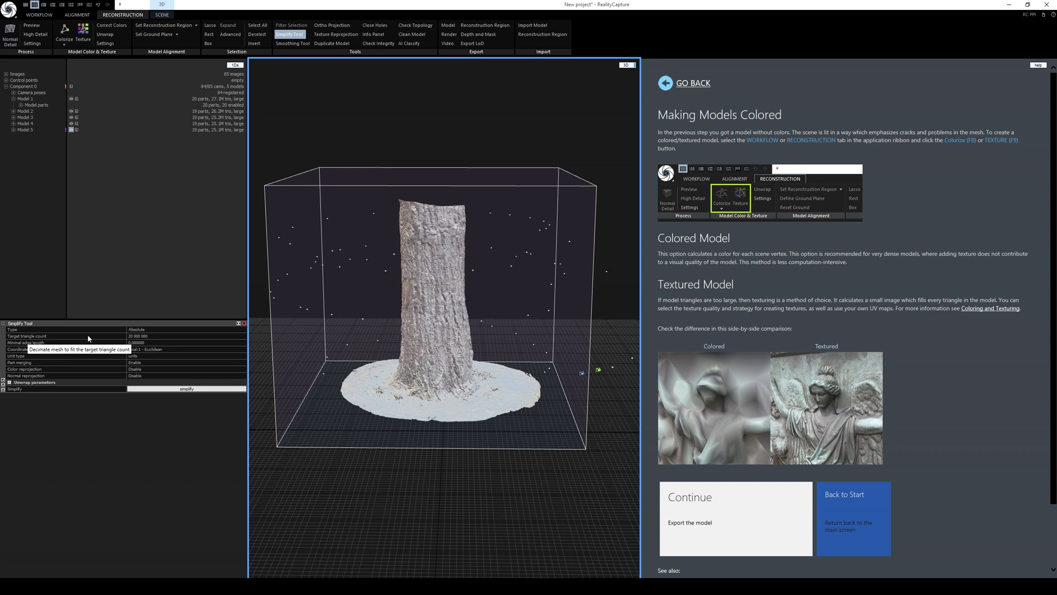
{"action": "left_click", "coordinate": [137, 337]}
{"action": "left_click", "coordinate": [139, 337]}
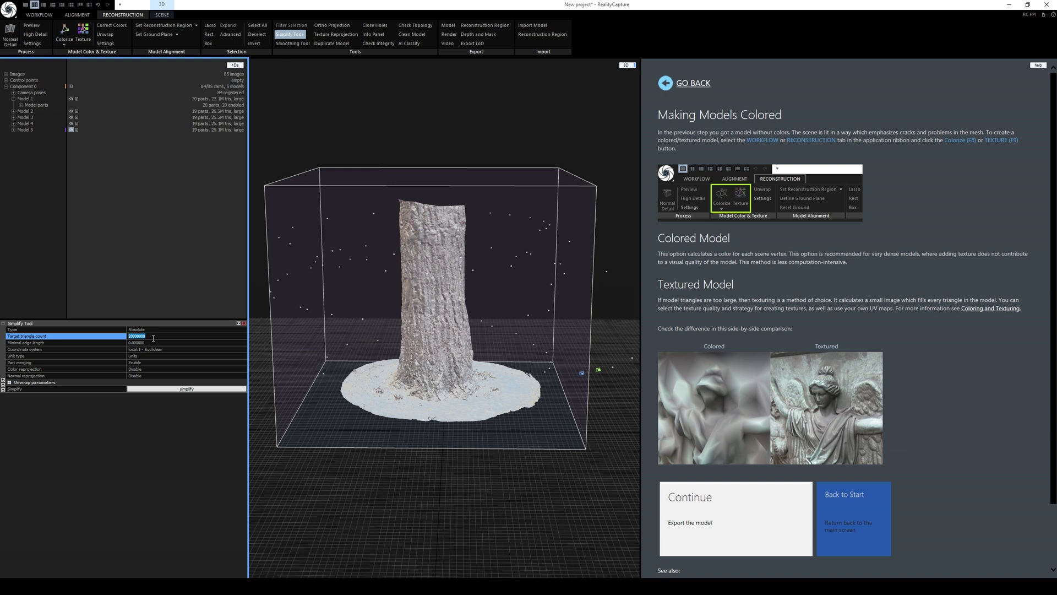
{"action": "type", "text": "1"}
{"action": "key", "text": "Return"}
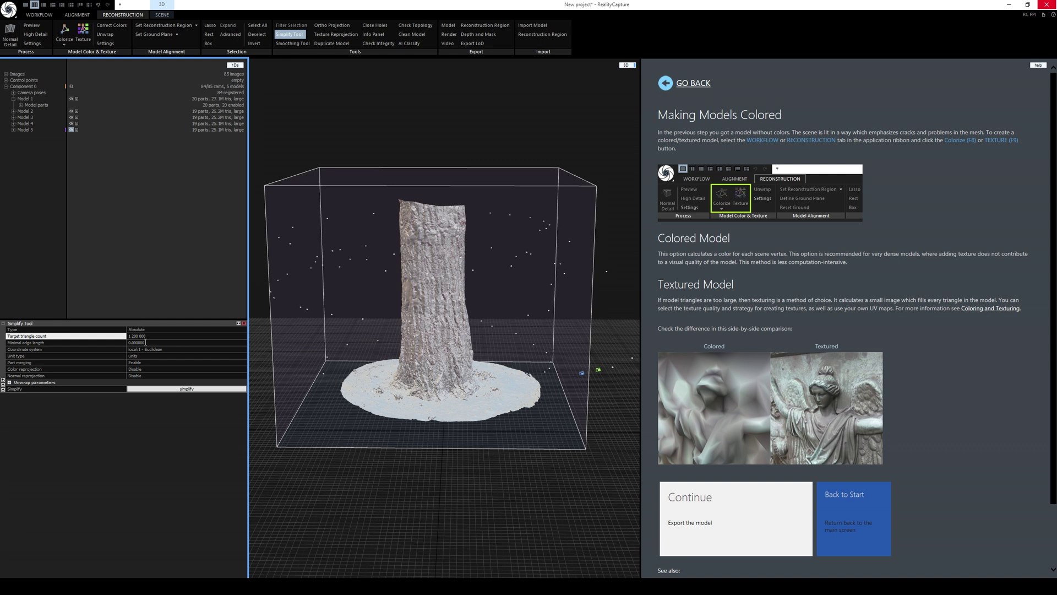
{"action": "left_click", "coordinate": [192, 390]}
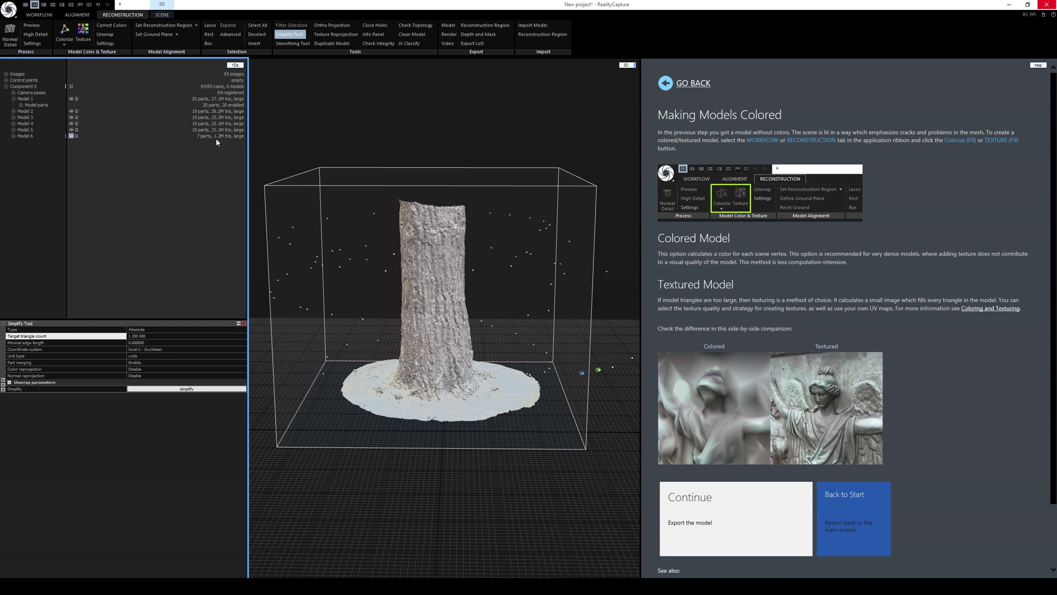
- Compare Model 5 with the simplified Model 6, close the Simplify Tool and examine the simplified trunk from several angles
{"action": "left_click", "coordinate": [39, 131]}
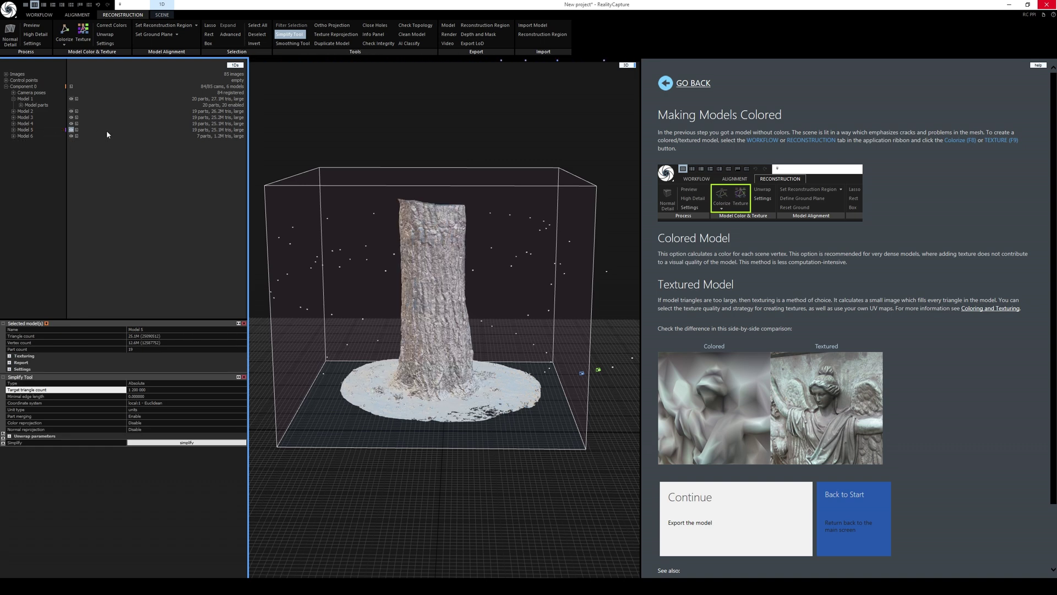
{"action": "left_click", "coordinate": [34, 135]}
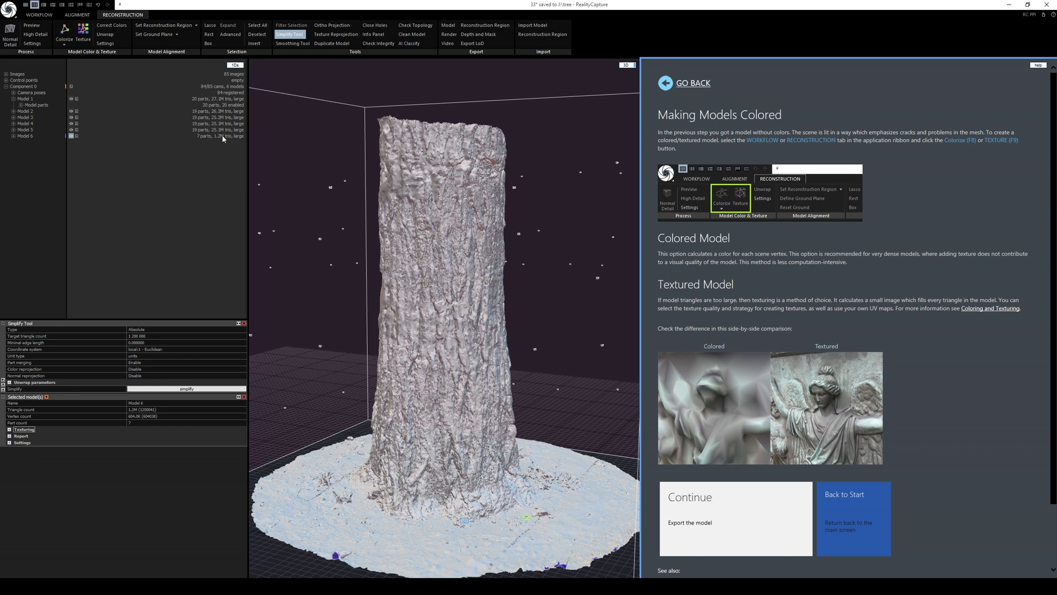
{"action": "left_click_drag", "start_coordinate": [428, 263], "coordinate": [453, 312]}
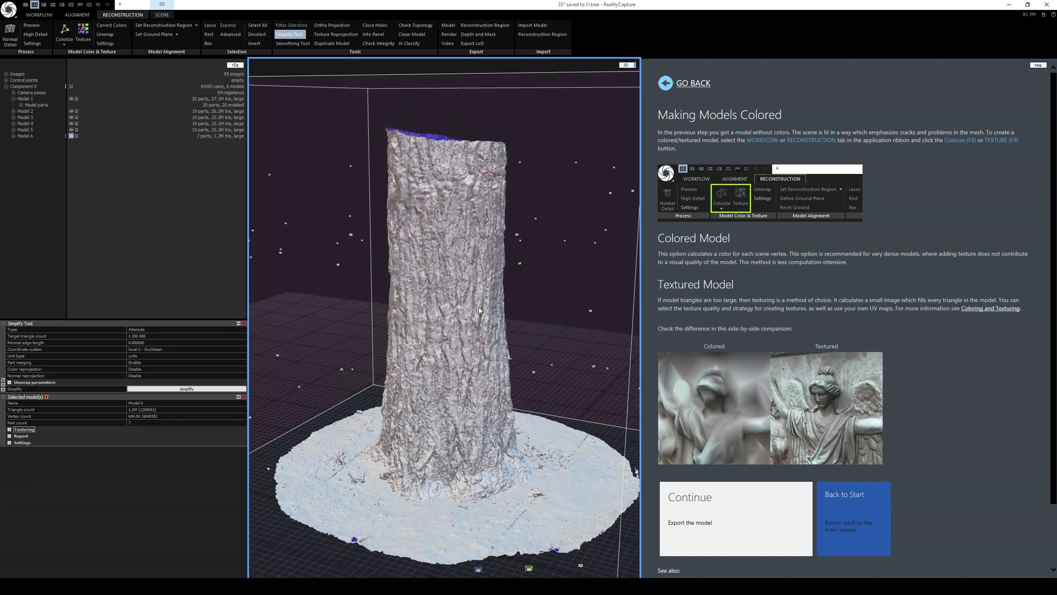
{"action": "left_click", "coordinate": [289, 34]}
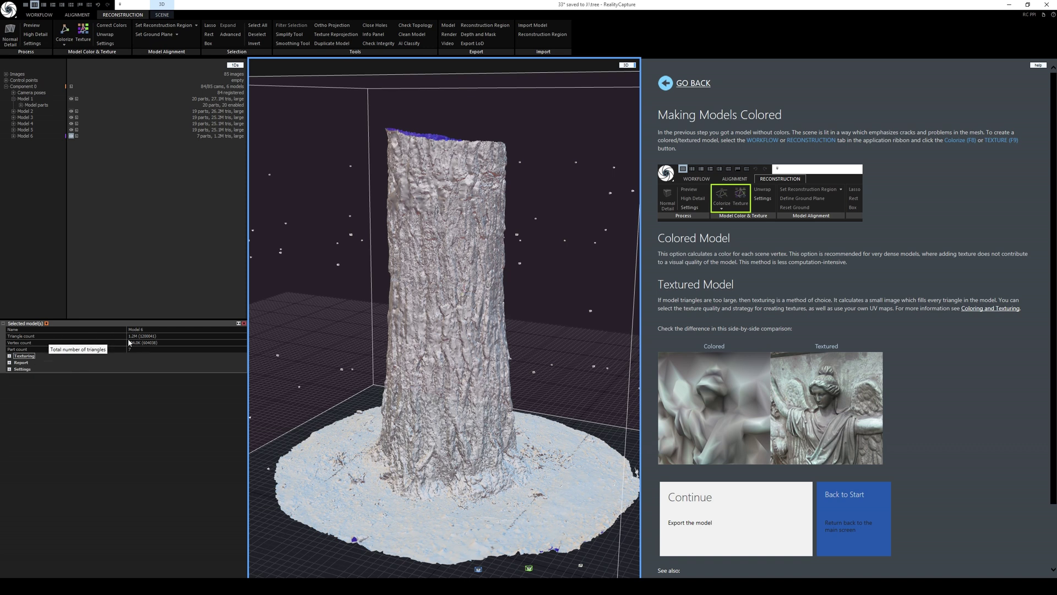
{"action": "right_click_drag", "start_coordinate": [461, 280], "coordinate": [425, 256]}
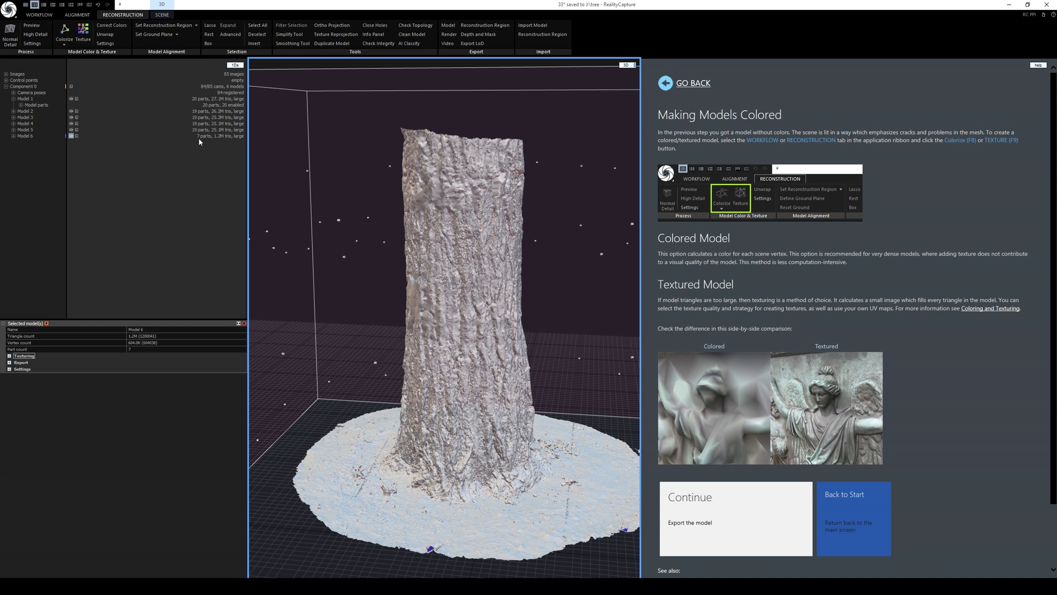
{"action": "left_click_drag", "start_coordinate": [450, 306], "coordinate": [485, 326]}
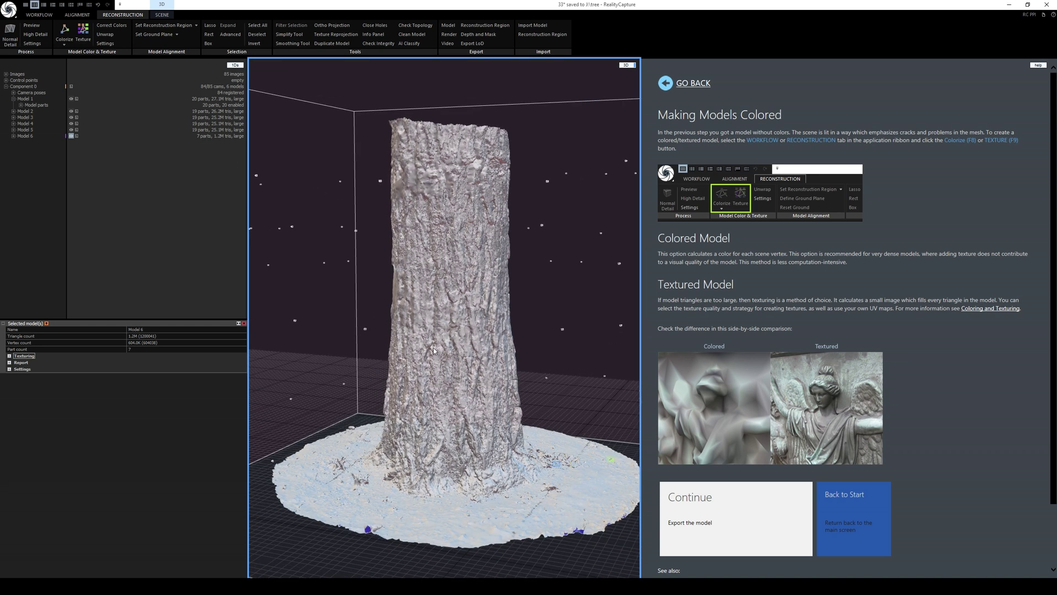
{"action": "left_click_drag", "start_coordinate": [434, 351], "coordinate": [421, 360]}
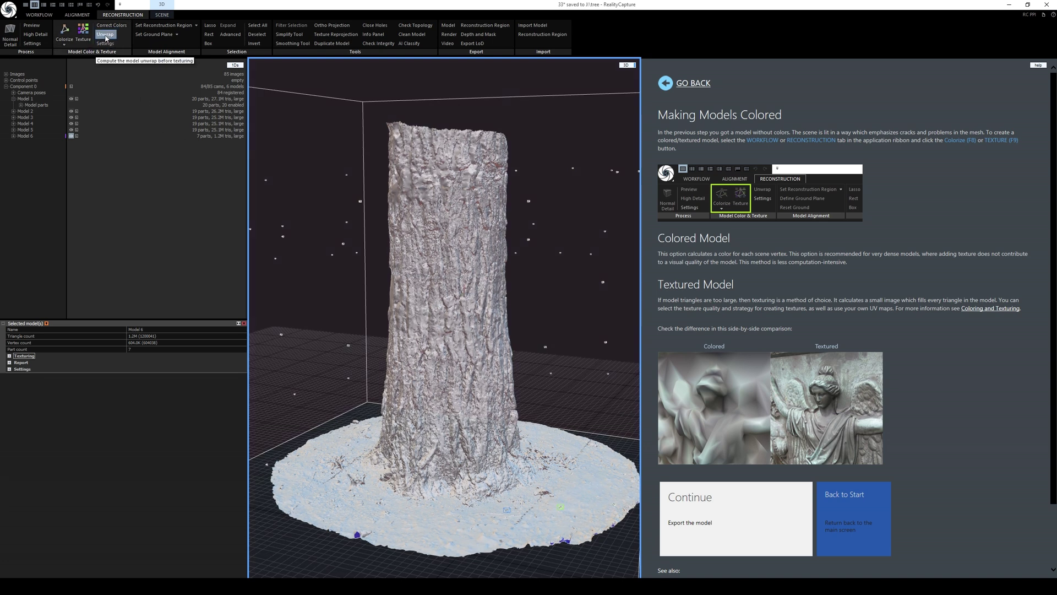
- Open the Color and Texture Settings and review the resolution options for the imported model default texture
{"action": "left_click", "coordinate": [106, 43]}
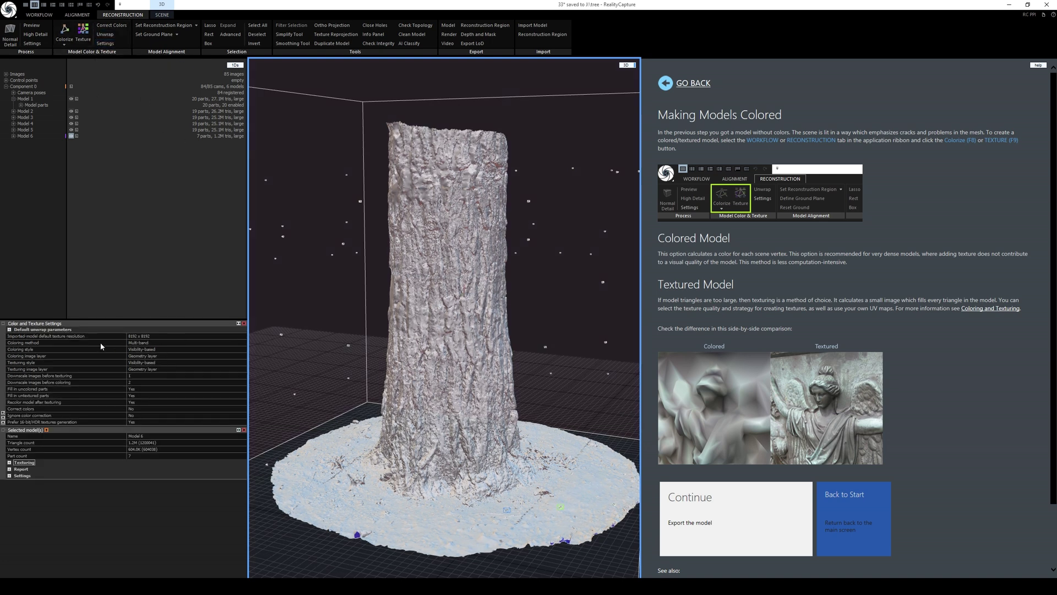
{"action": "left_click", "coordinate": [168, 343]}
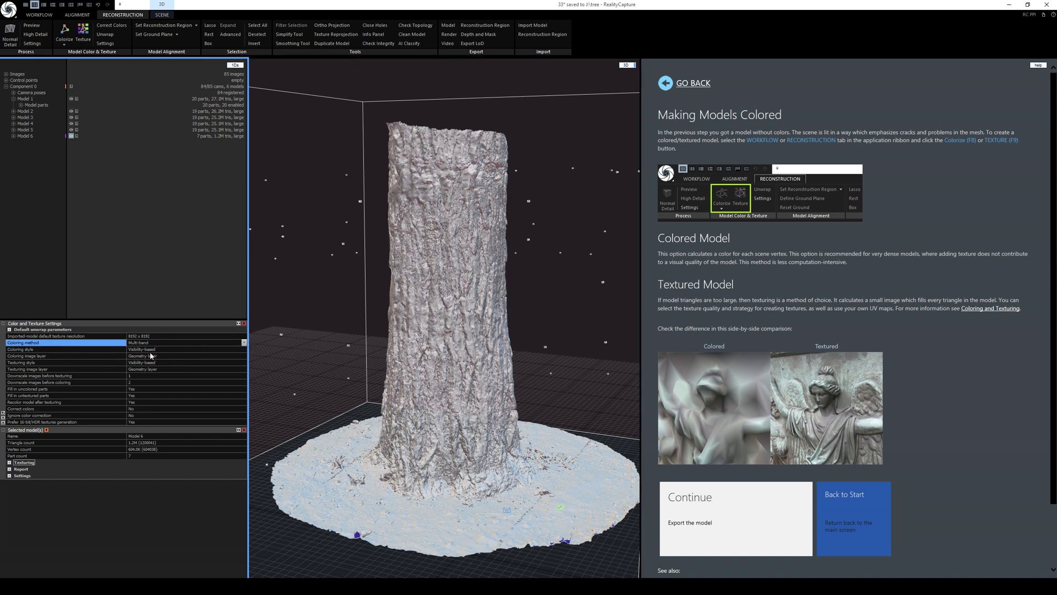
{"action": "key", "text": "Up"}
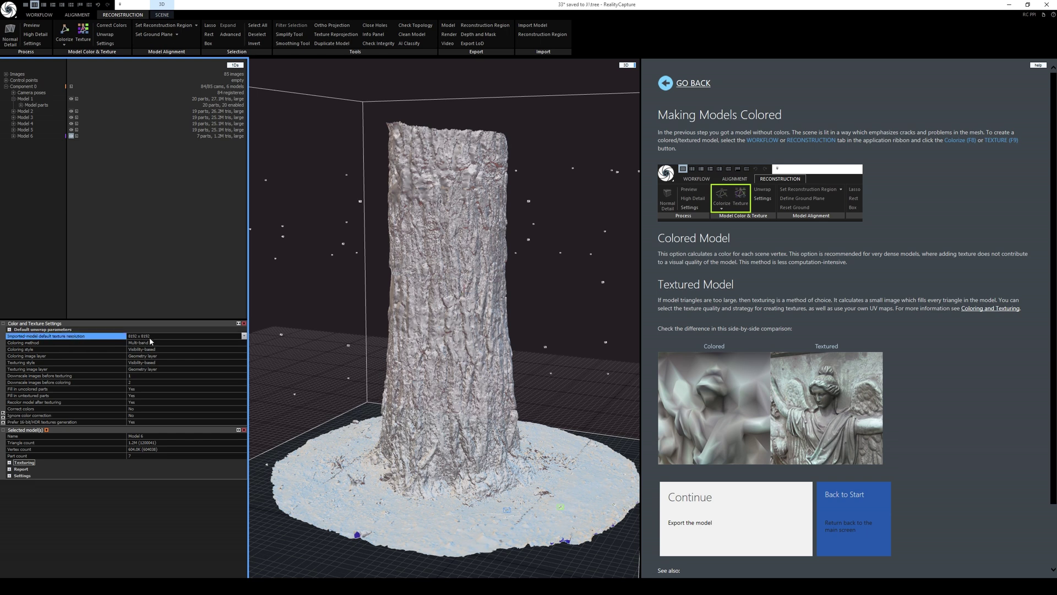
{"action": "left_click", "coordinate": [244, 336]}
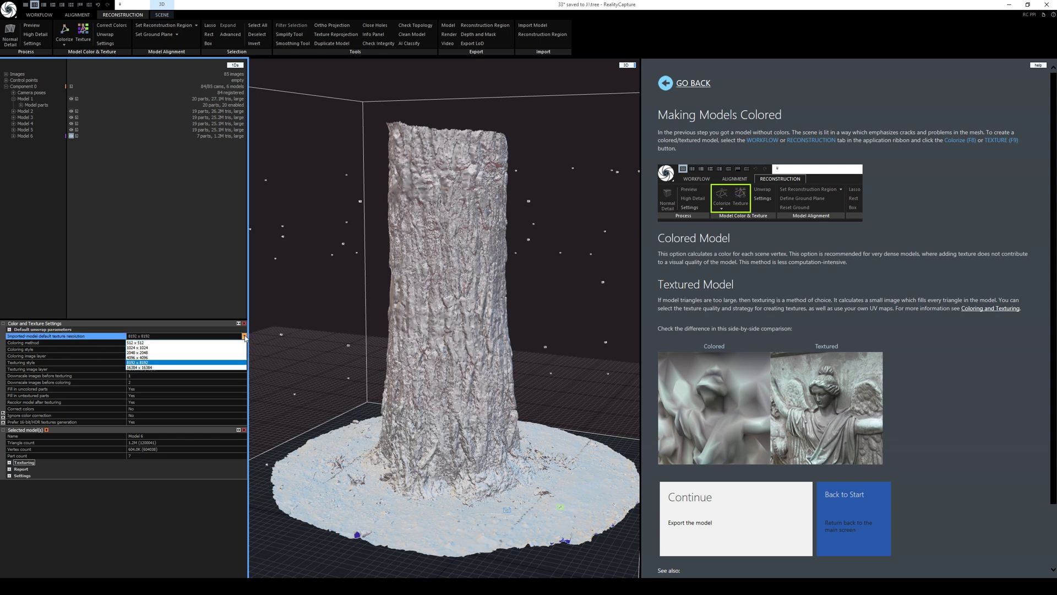
{"action": "left_click", "coordinate": [245, 338]}
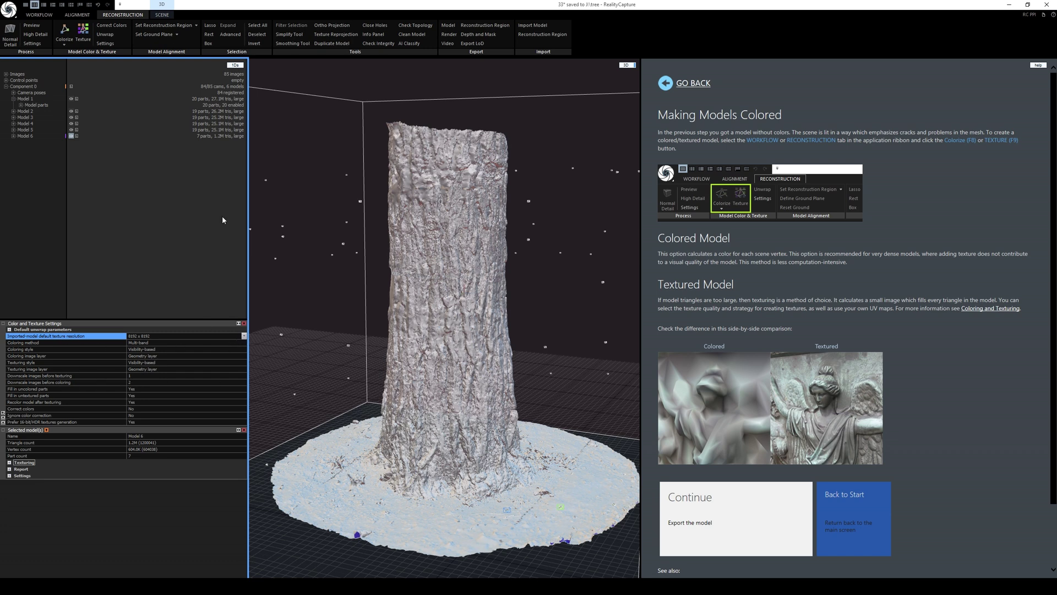
- Unwrap the simplified Model 6 with a maximal texture count of 10
{"action": "left_click", "coordinate": [105, 34]}
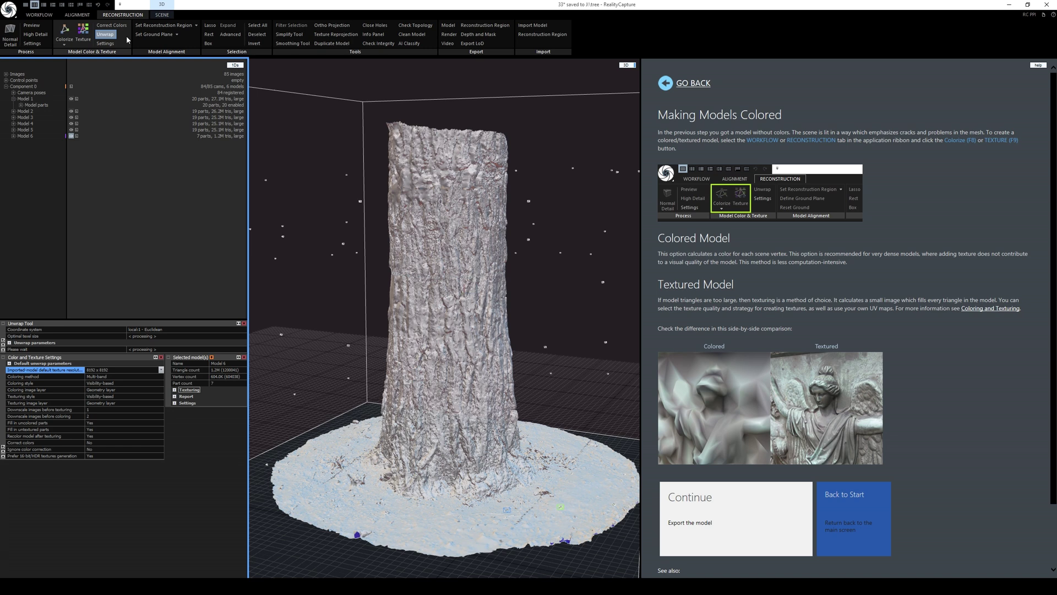
{"action": "left_click", "coordinate": [10, 342]}
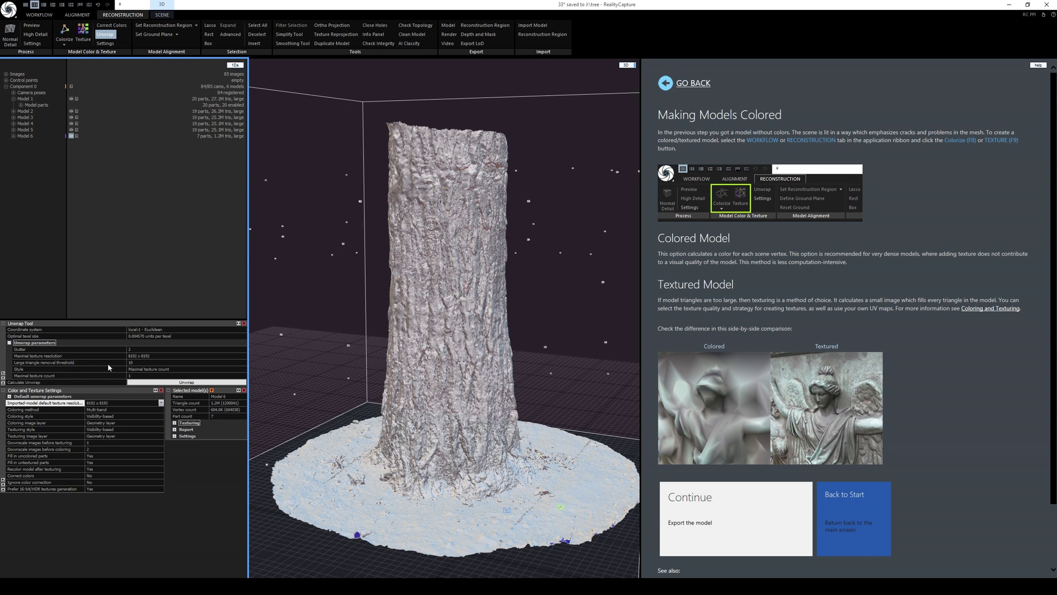
{"action": "left_click", "coordinate": [131, 377]}
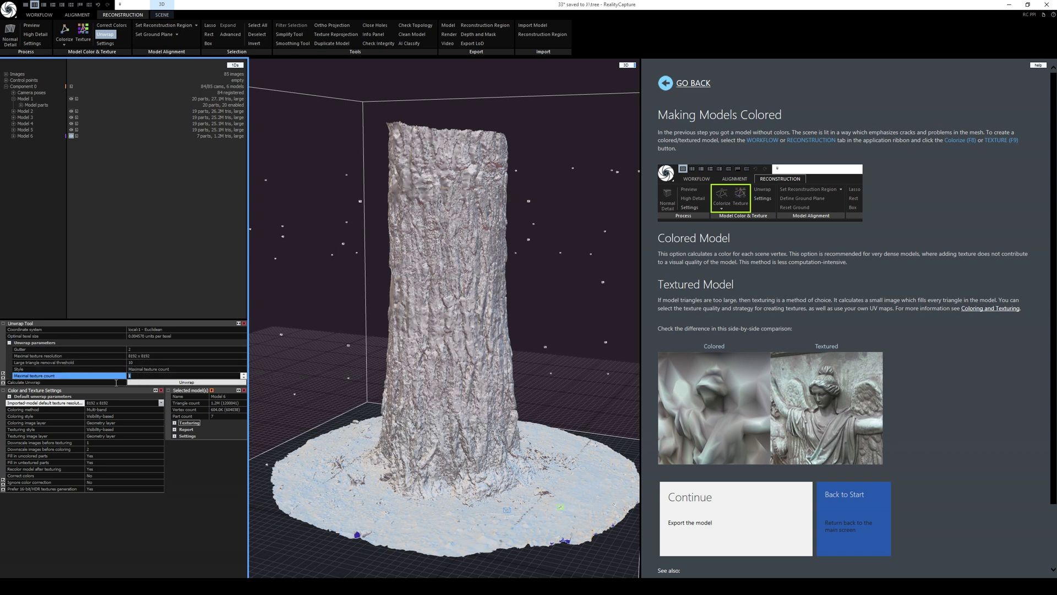
{"action": "type", "text": "10"}
{"action": "key", "text": "Return"}
{"action": "left_click", "coordinate": [186, 383]}
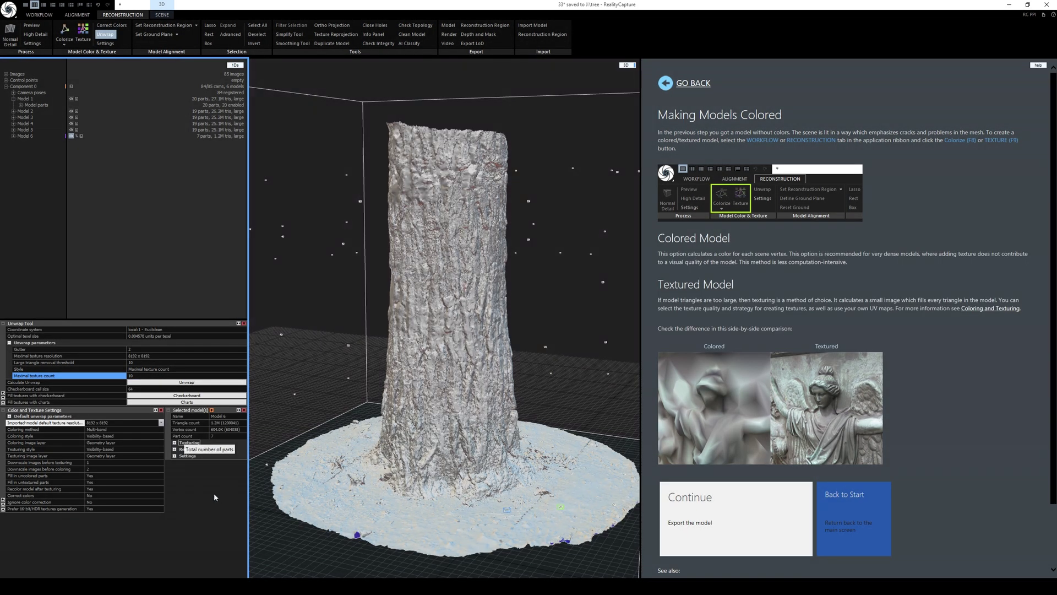
- Close the Color and Texture Settings and examine Model 6's texturing properties after the unwrap
{"action": "left_click", "coordinate": [161, 410]}
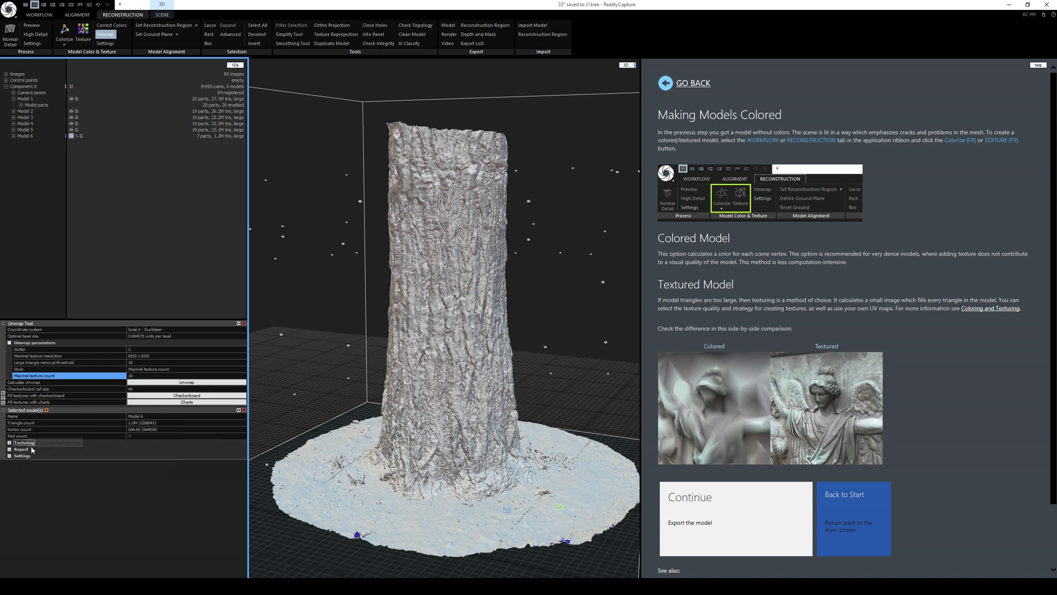
{"action": "left_click", "coordinate": [8, 442]}
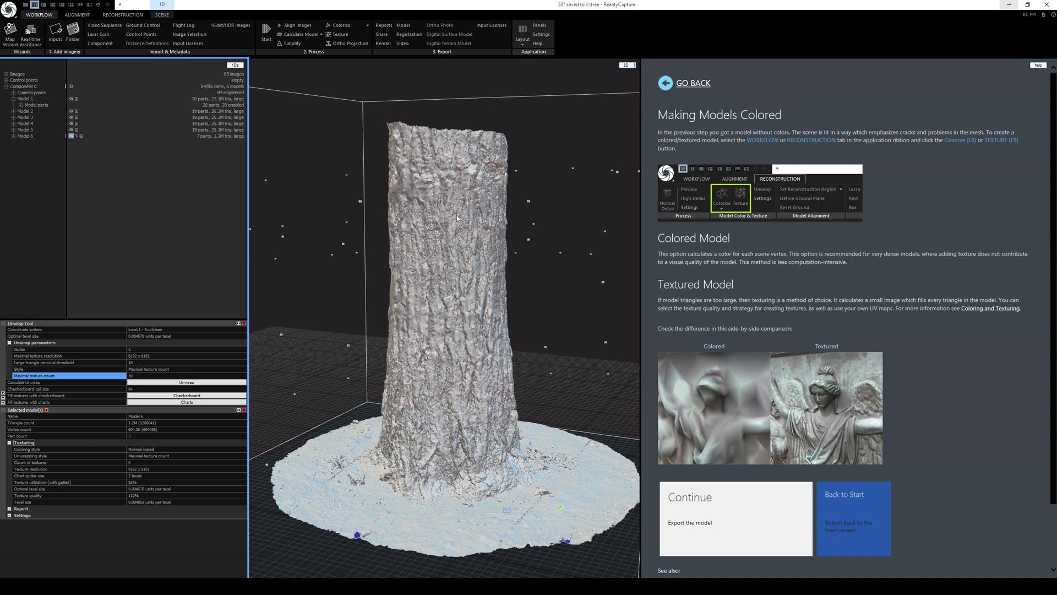
{"action": "left_click", "coordinate": [483, 249]}
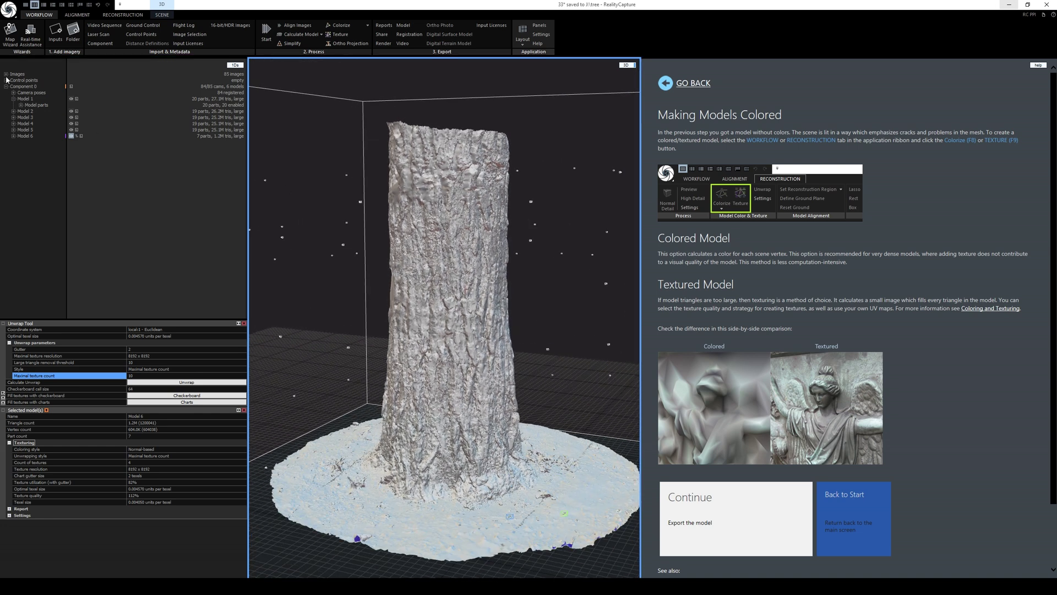
- Change the layout to stack the main view above the help, show a photo in 2D, and select P1000160.JPG among the images
{"action": "left_click", "coordinate": [52, 4]}
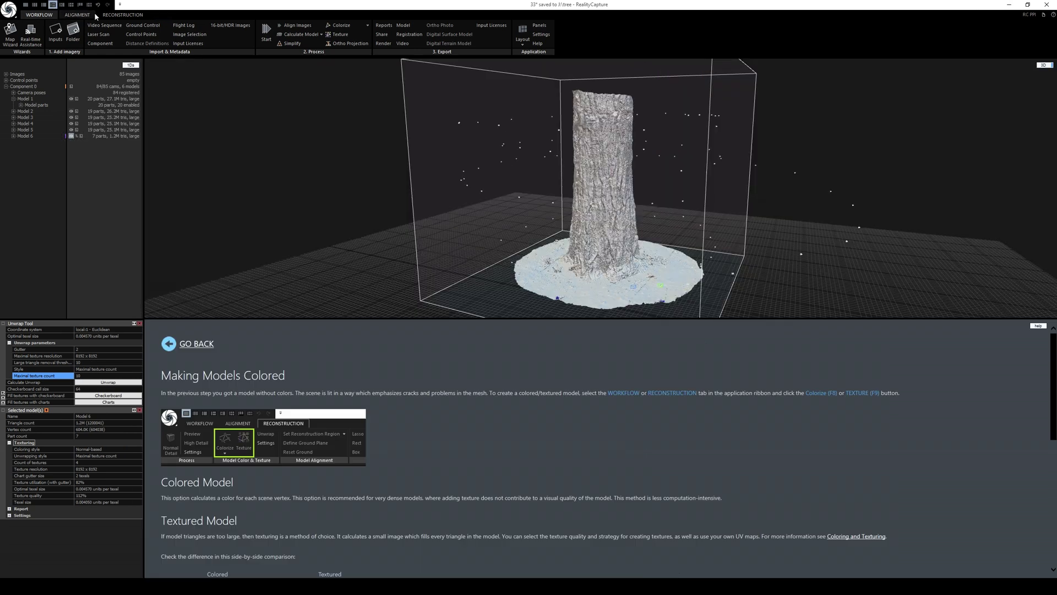
{"action": "left_click", "coordinate": [1043, 65]}
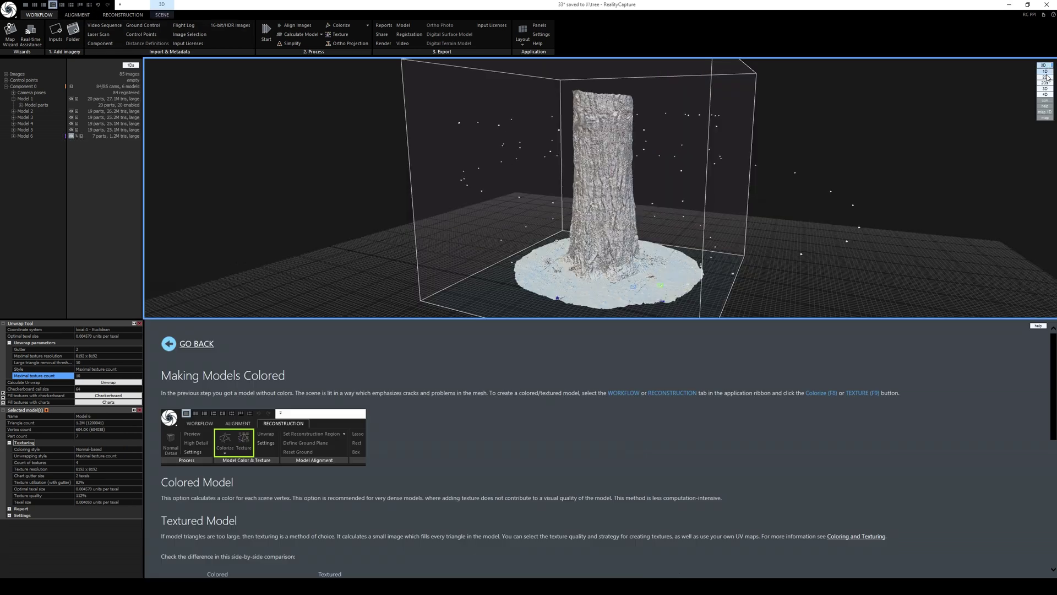
{"action": "left_click", "coordinate": [1045, 82]}
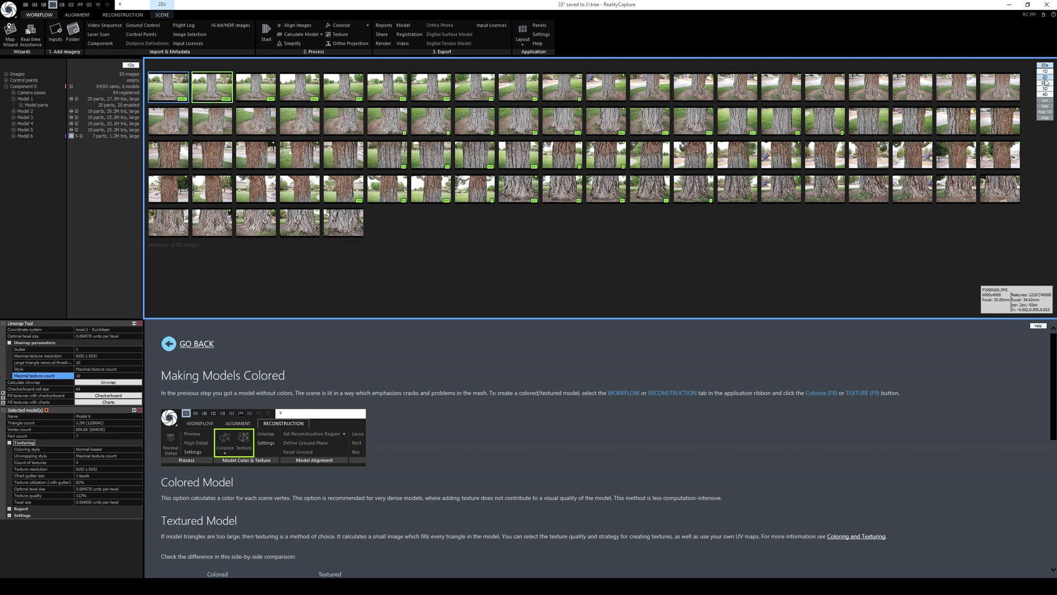
{"action": "left_click", "coordinate": [1045, 77]}
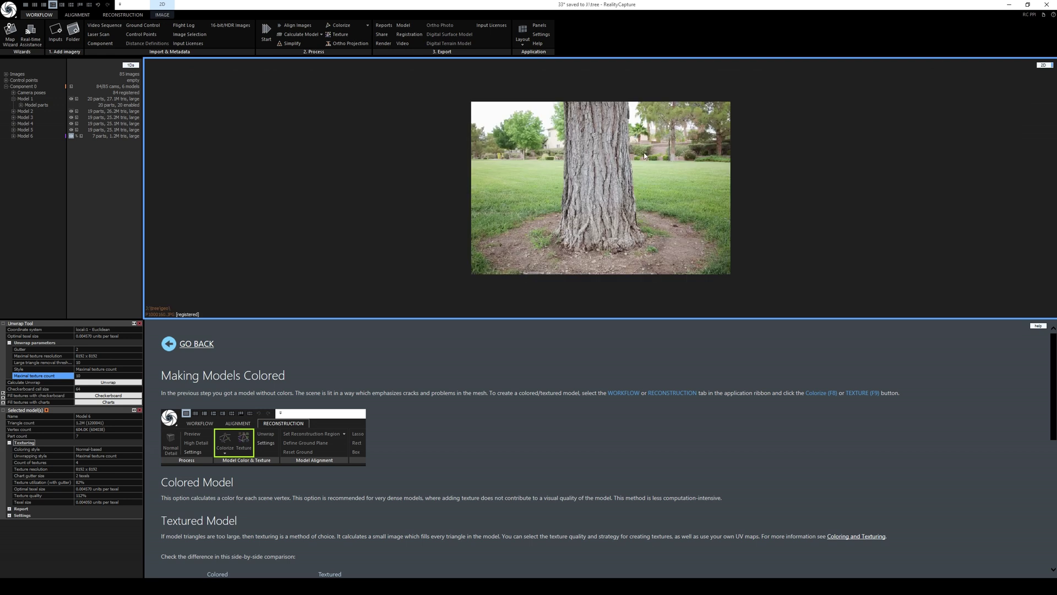
{"action": "left_click", "coordinate": [6, 74]}
{"action": "left_click", "coordinate": [29, 81]}
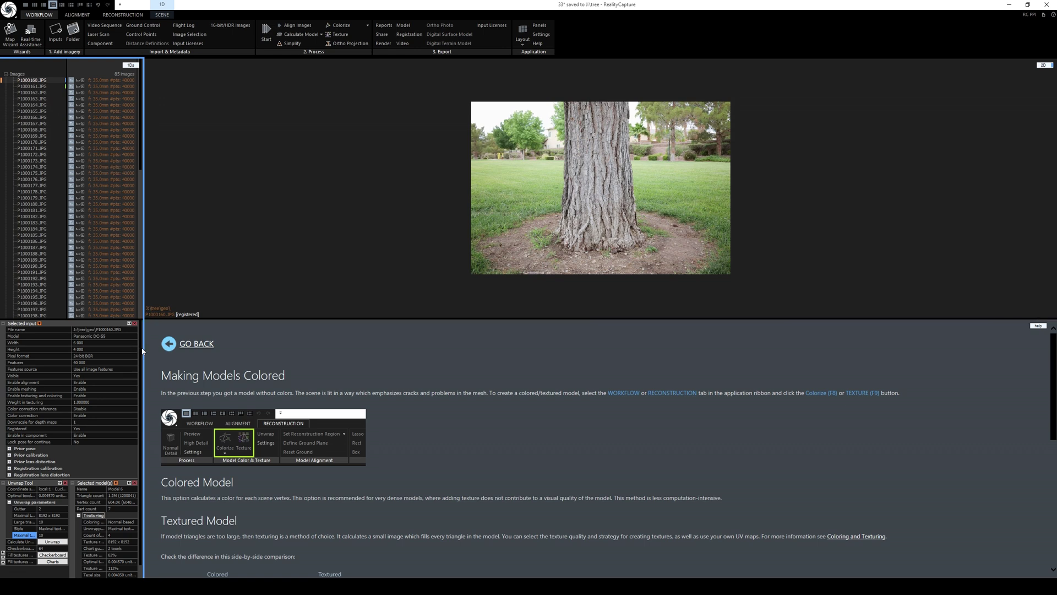
- Enable P1000160.JPG as the color correction reference and run Correct Colors on the images
{"action": "left_click_drag", "start_coordinate": [144, 349], "coordinate": [239, 346]}
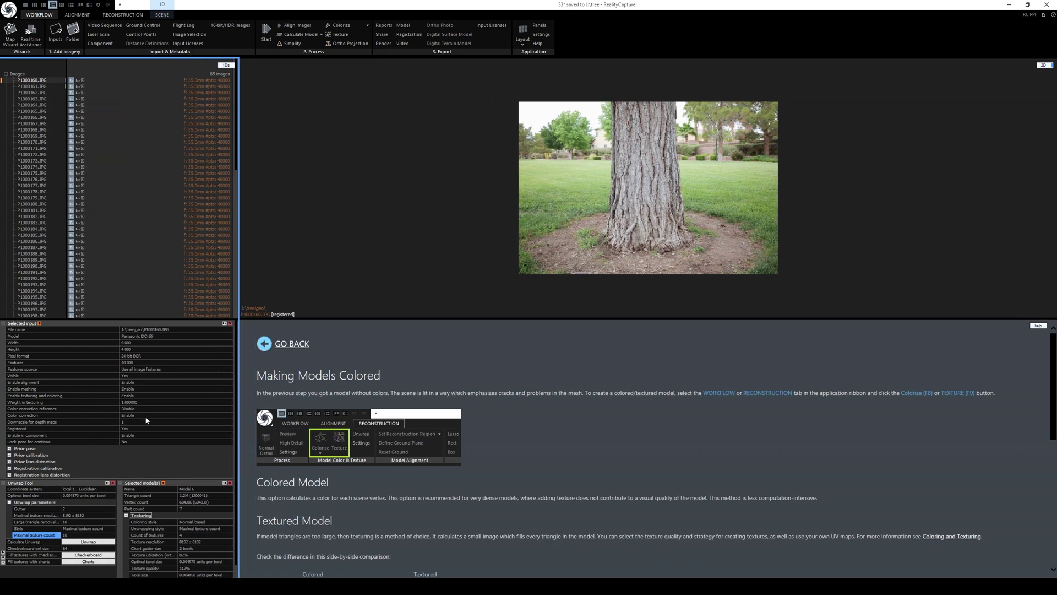
{"action": "left_click", "coordinate": [42, 410]}
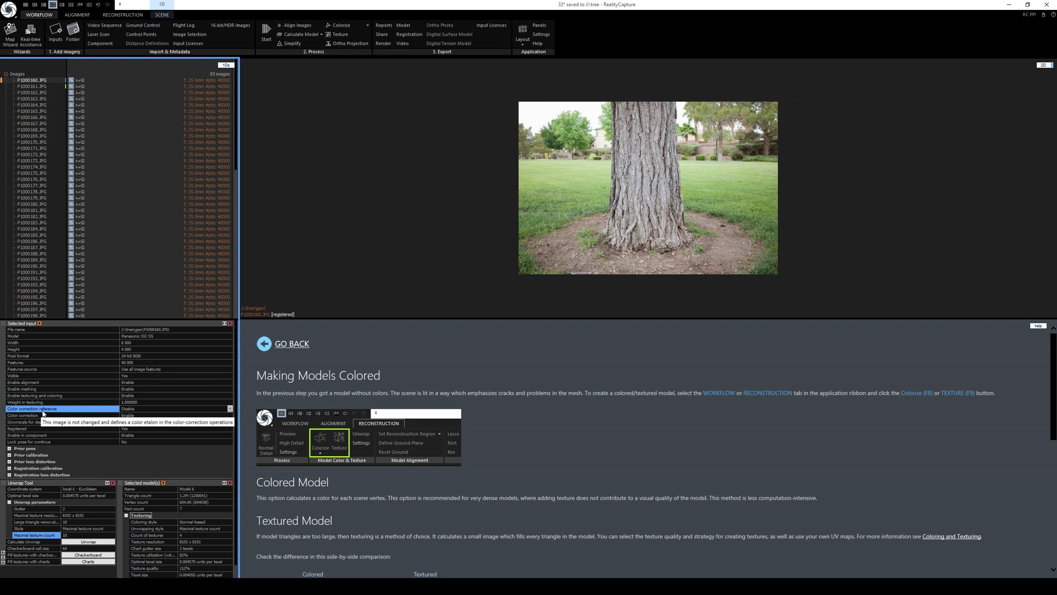
{"action": "left_click", "coordinate": [230, 409]}
{"action": "left_click", "coordinate": [212, 415]}
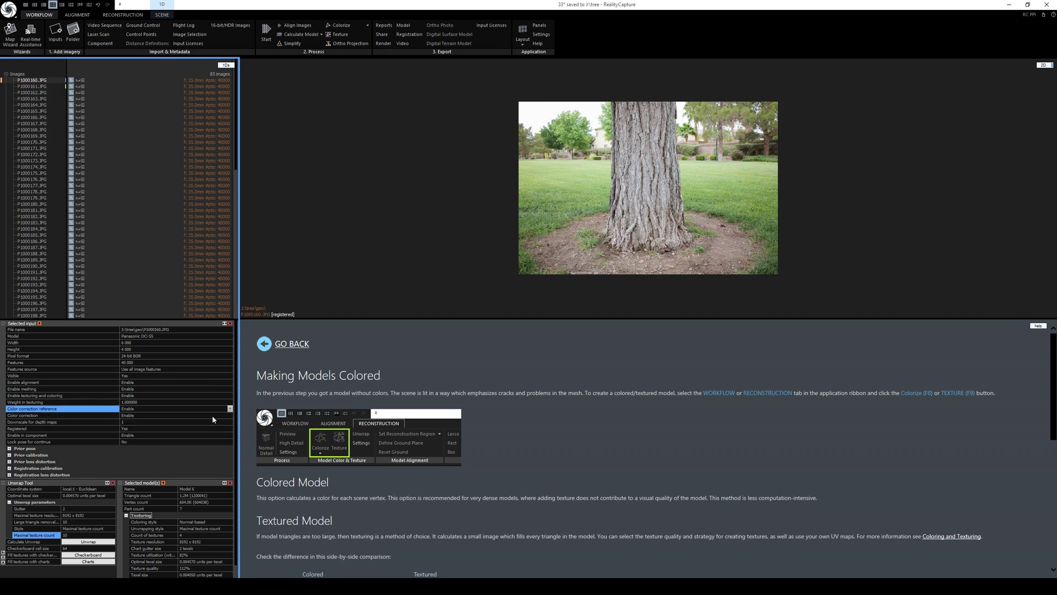
{"action": "left_click", "coordinate": [132, 17]}
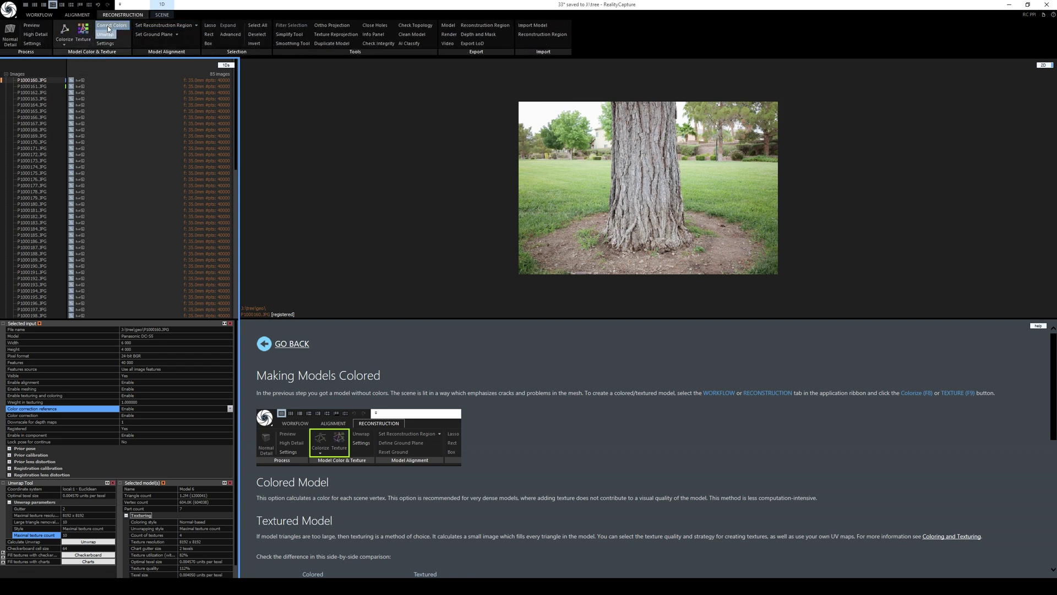
{"action": "left_click", "coordinate": [108, 29]}
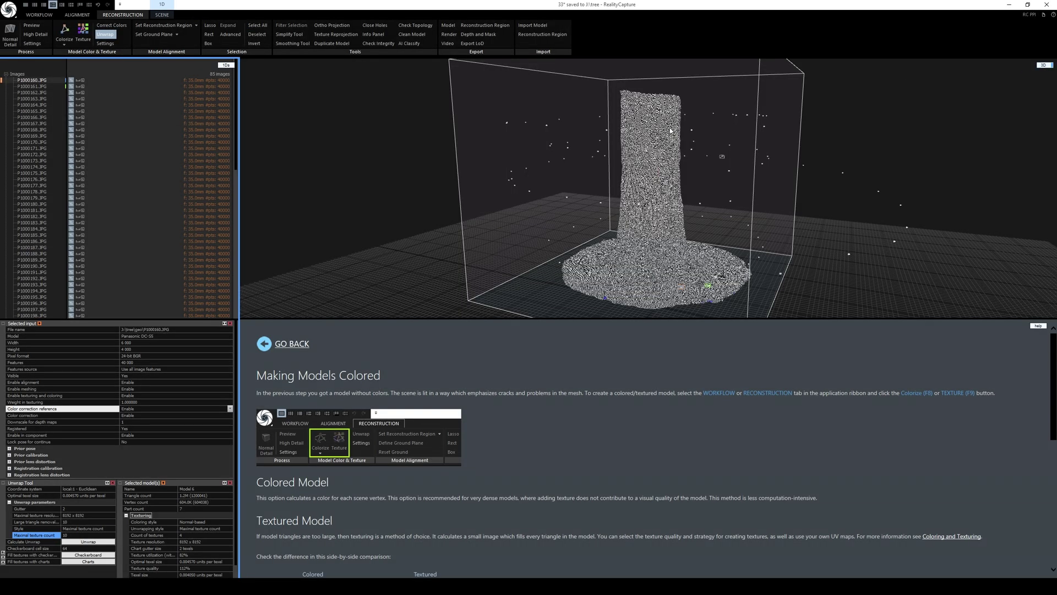
- Collapse the image list, restore the side-by-side 3D and help layout, and inspect the checkerboard-covered trunk
{"action": "left_click_drag", "start_coordinate": [644, 157], "coordinate": [652, 157]}
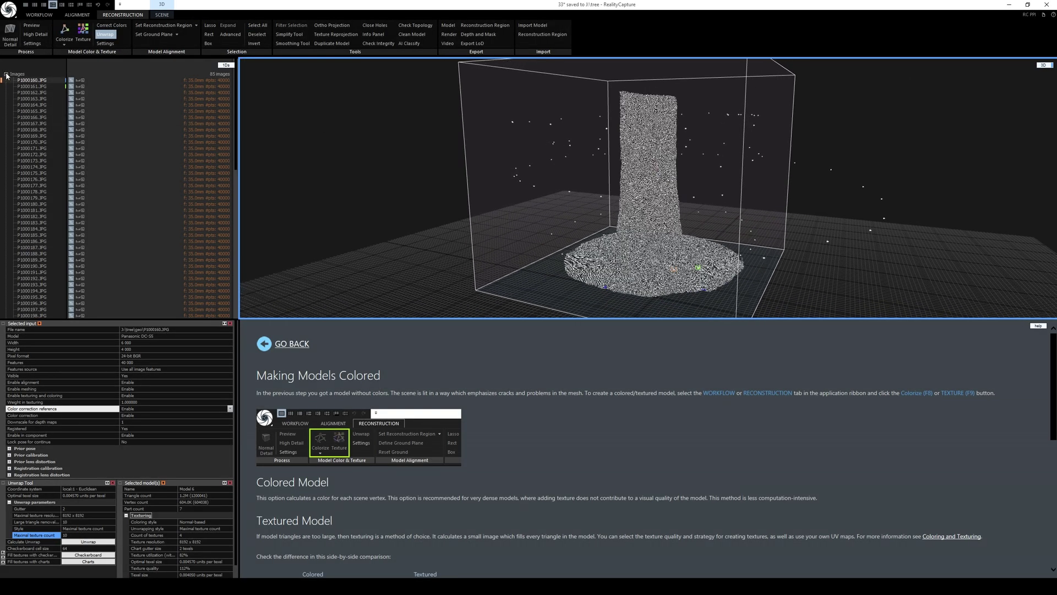
{"action": "left_click", "coordinate": [6, 74]}
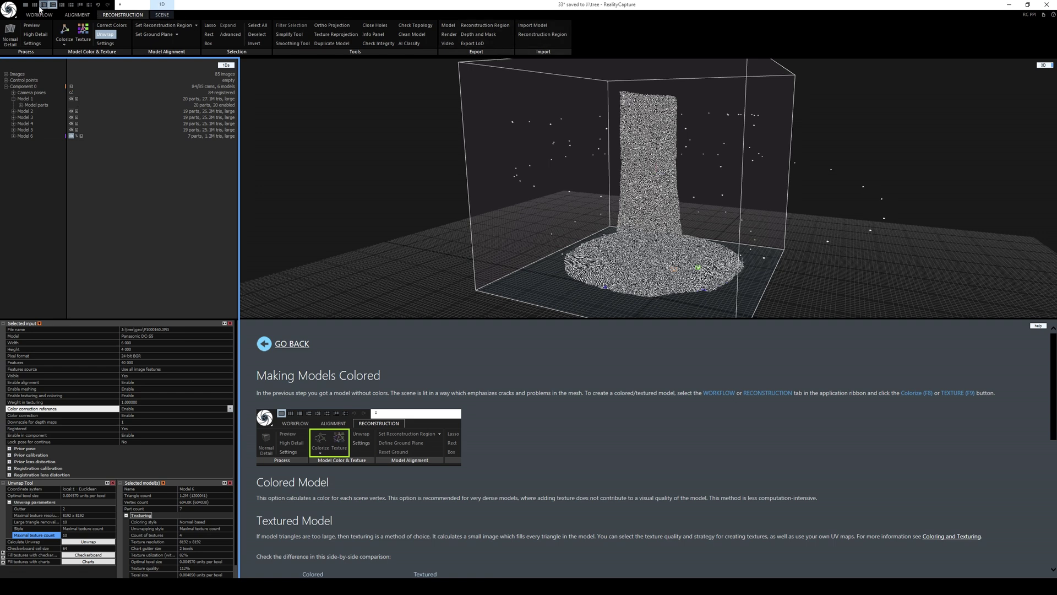
{"action": "left_click", "coordinate": [34, 4]}
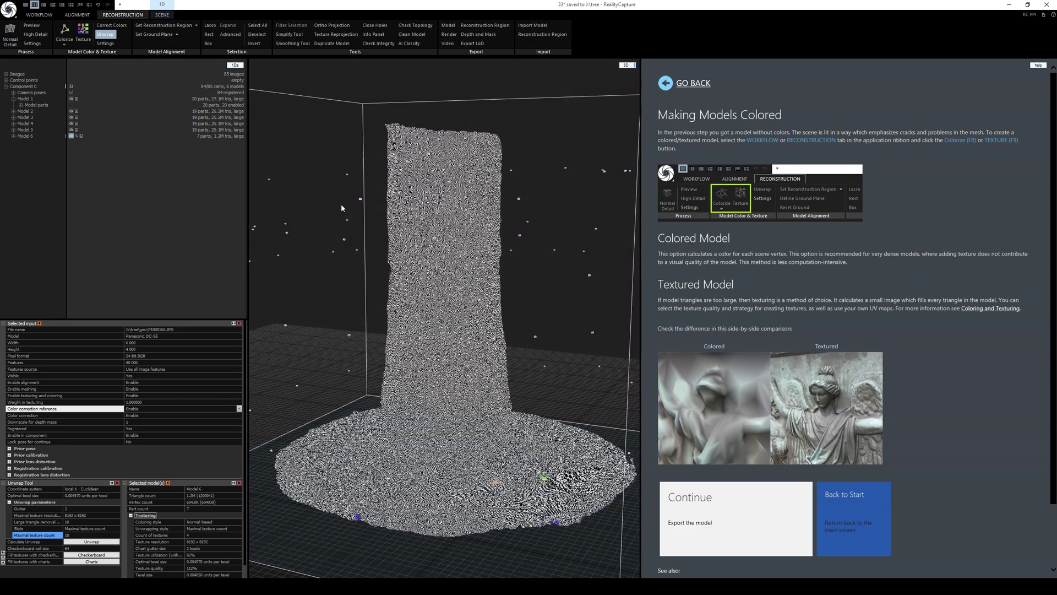
{"action": "left_click", "coordinate": [474, 342]}
{"action": "right_click_drag", "start_coordinate": [474, 342], "coordinate": [478, 335]}
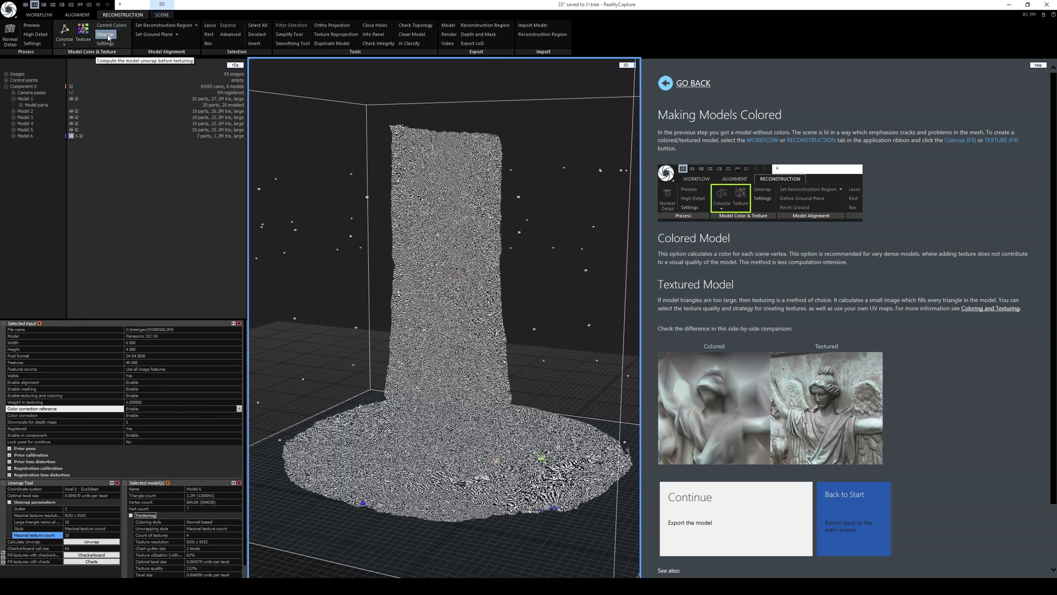
- Set Recolor model after texturing to No in the Color and Texture Settings and close the open tool and property panels
{"action": "left_click", "coordinate": [108, 36]}
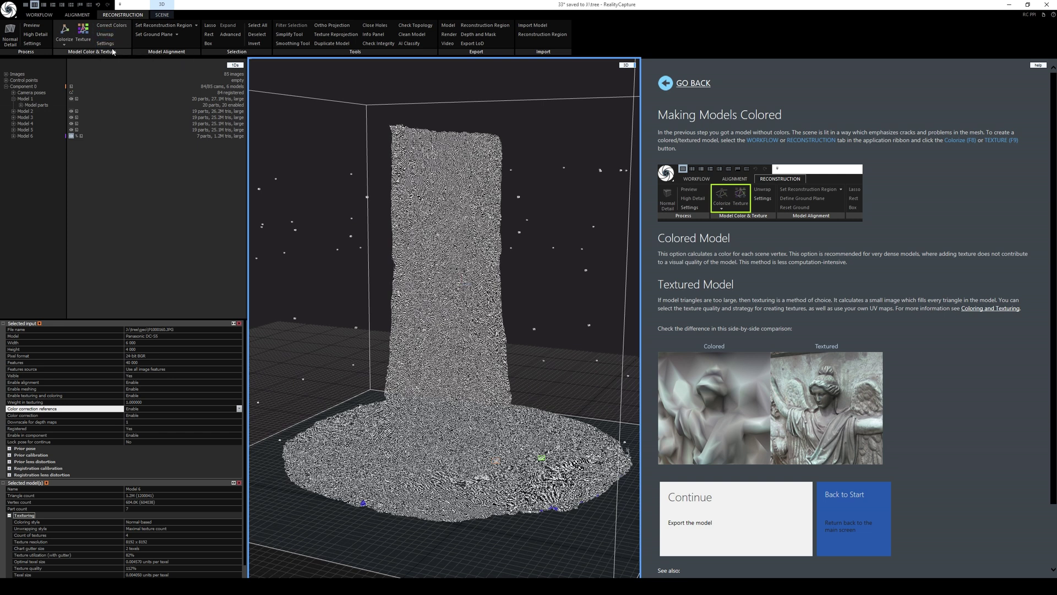
{"action": "left_click", "coordinate": [112, 51]}
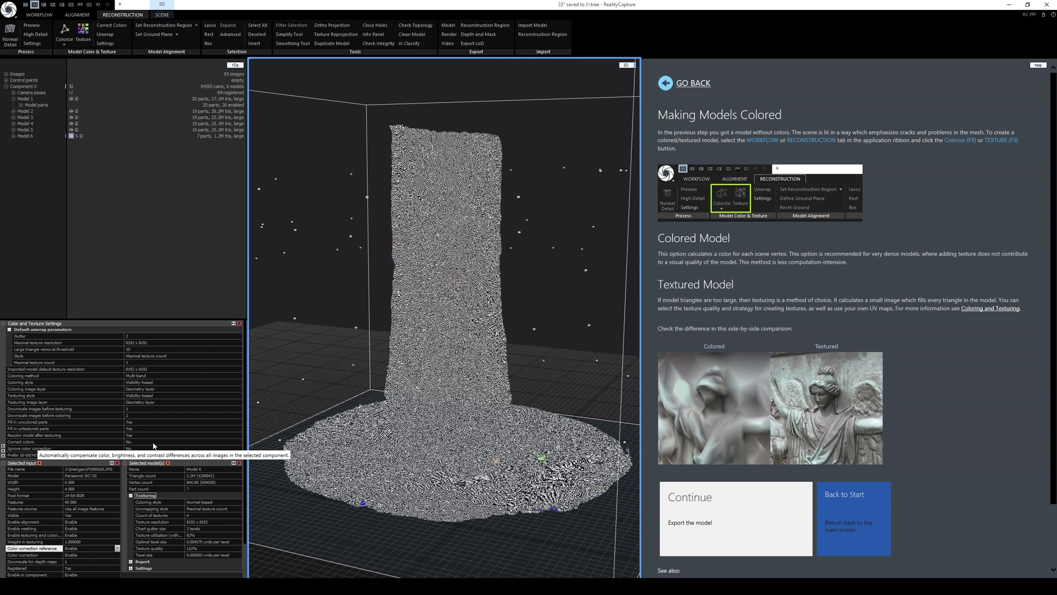
{"action": "left_click", "coordinate": [137, 436]}
{"action": "left_click", "coordinate": [137, 438]}
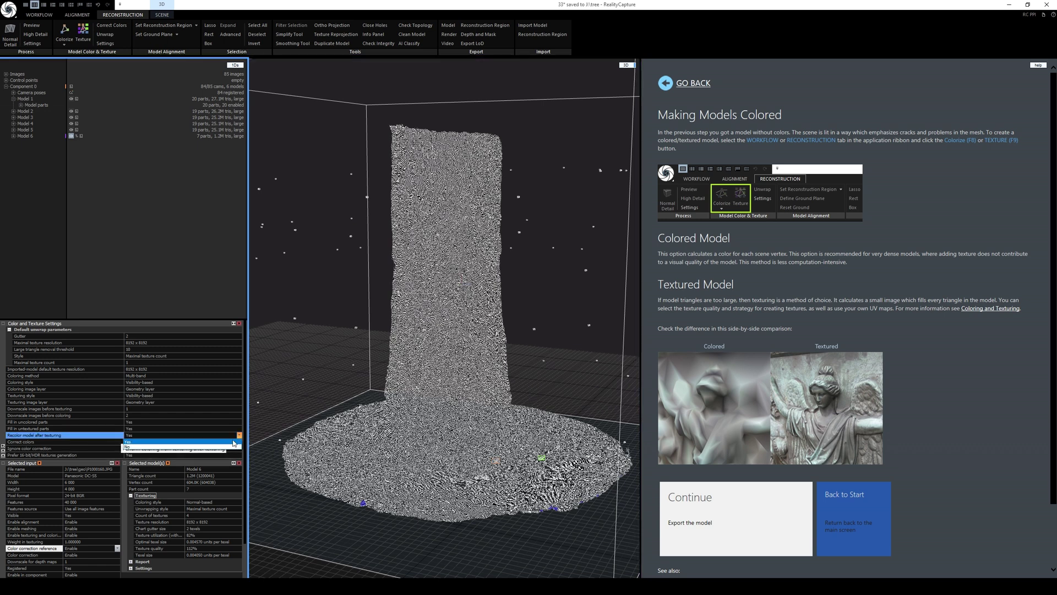
{"action": "left_click", "coordinate": [134, 441]}
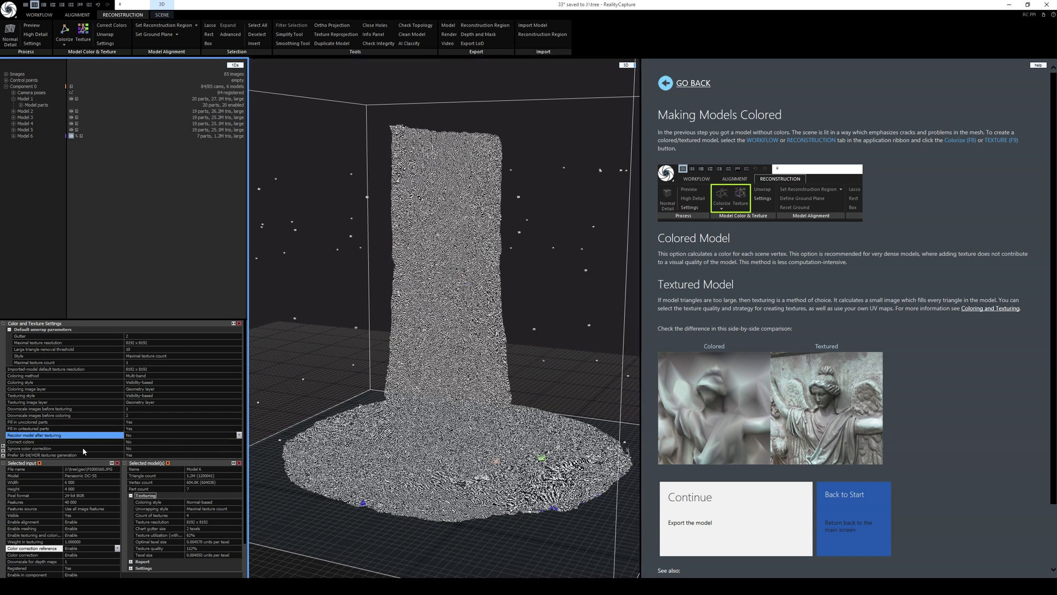
{"action": "left_click", "coordinate": [239, 463]}
{"action": "left_click", "coordinate": [239, 323]}
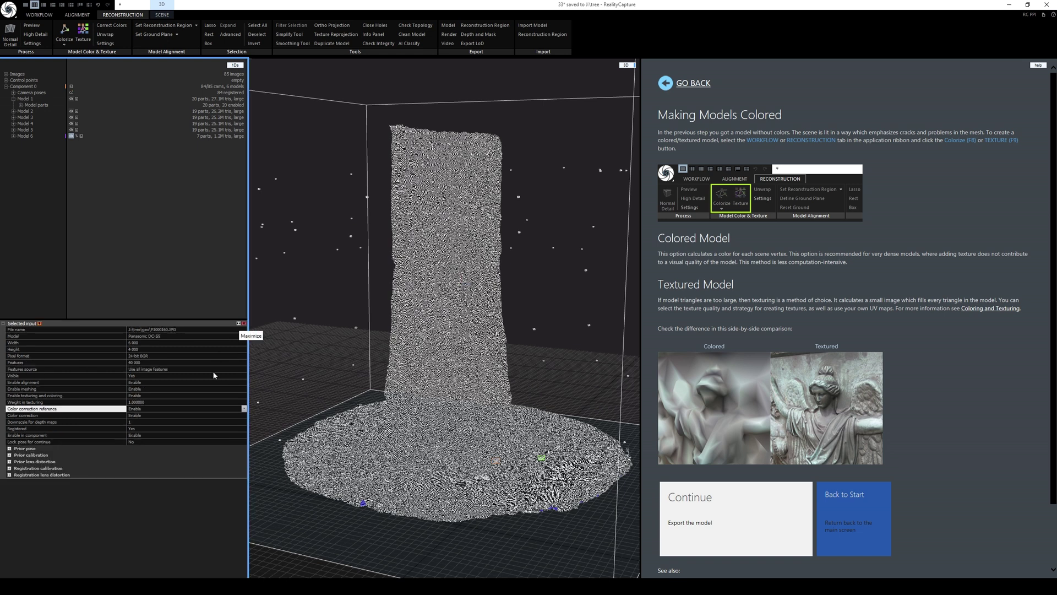
{"action": "left_click", "coordinate": [244, 324]}
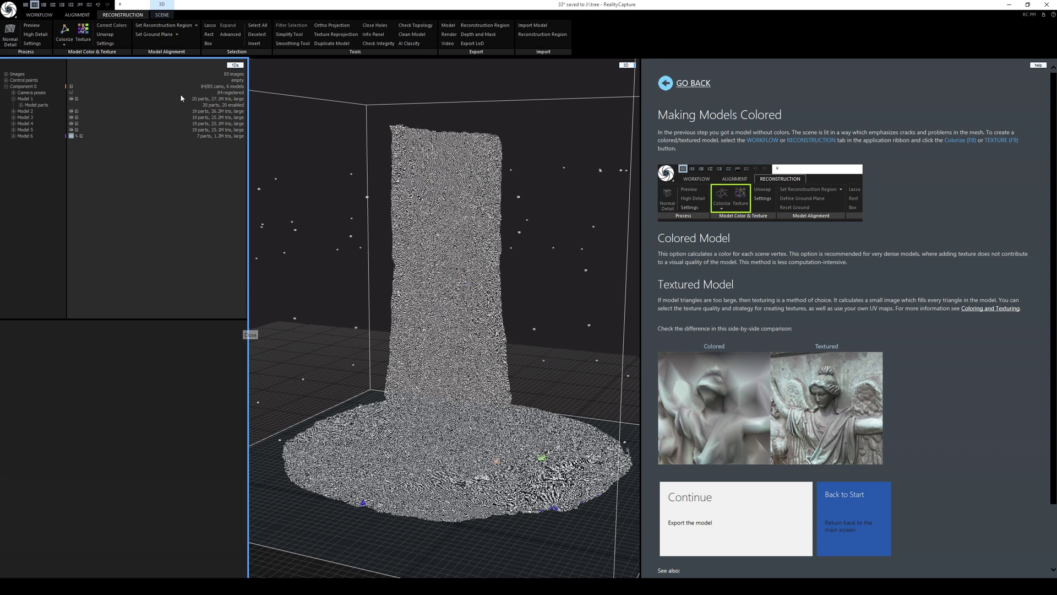
- Calculate the texture for Model 6 and inspect the textured trunk
{"action": "left_click", "coordinate": [25, 136]}
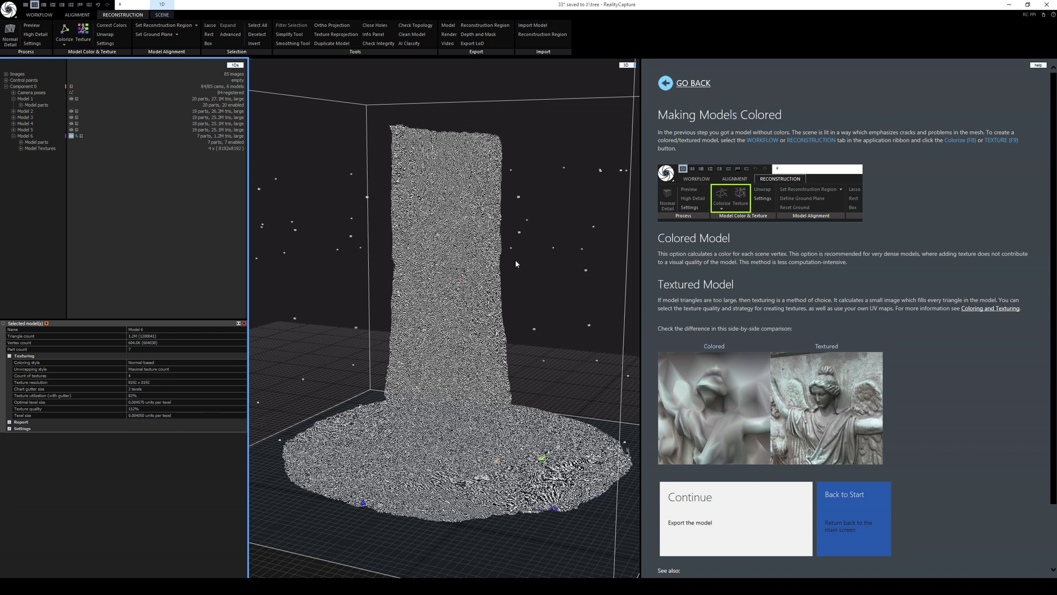
{"action": "left_click", "coordinate": [81, 40]}
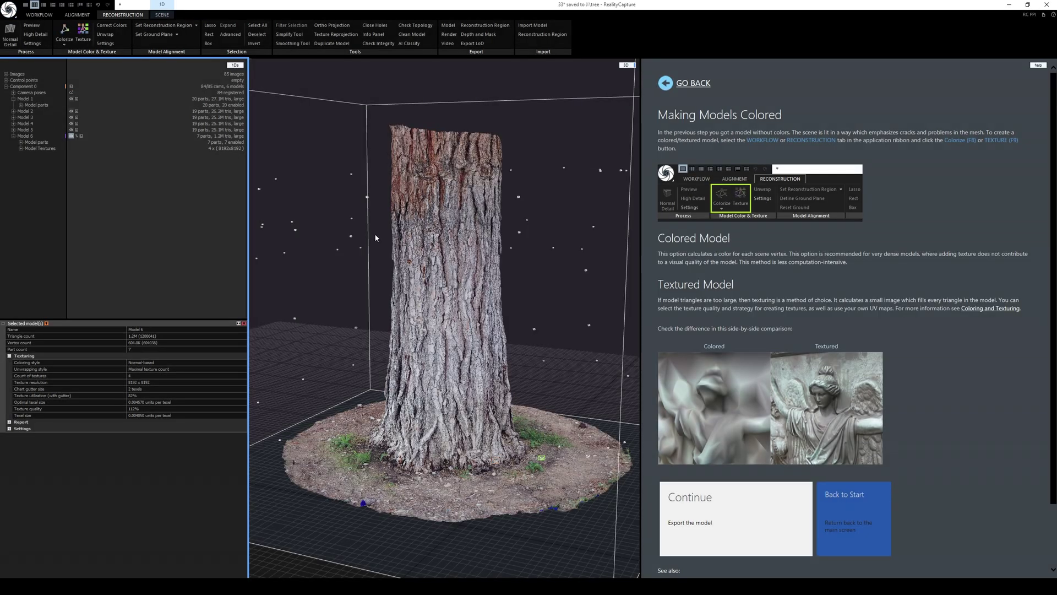
{"action": "scroll", "coordinate": [461, 301], "scroll_direction": "up", "scroll_amount": 5}
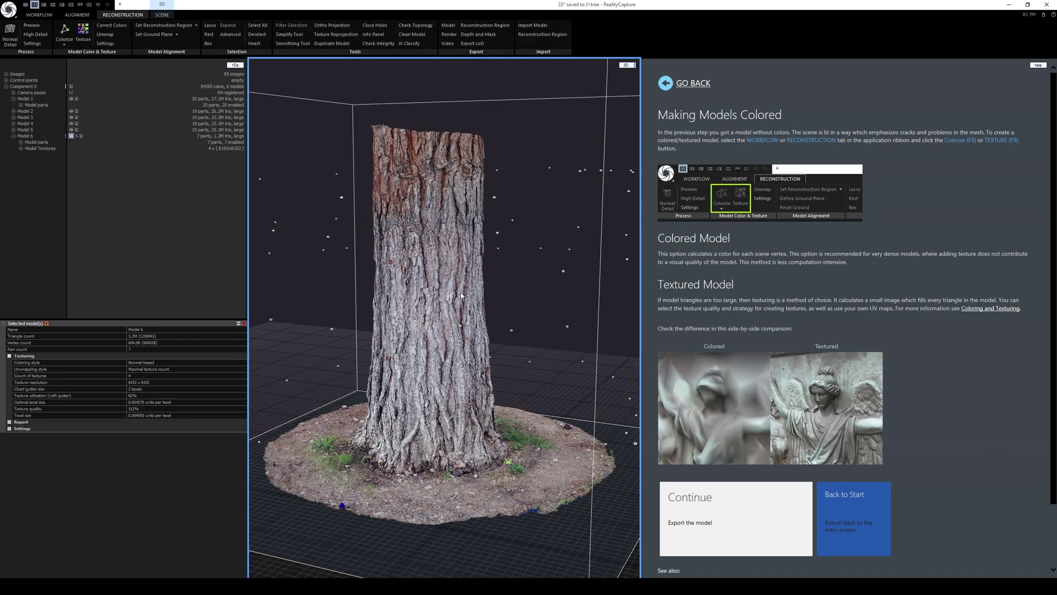
- Examine the textured bark and the surrounding ground from several sides of the trunk, both close up and farther away
{"action": "scroll", "coordinate": [462, 301], "scroll_direction": "up", "scroll_amount": 1}
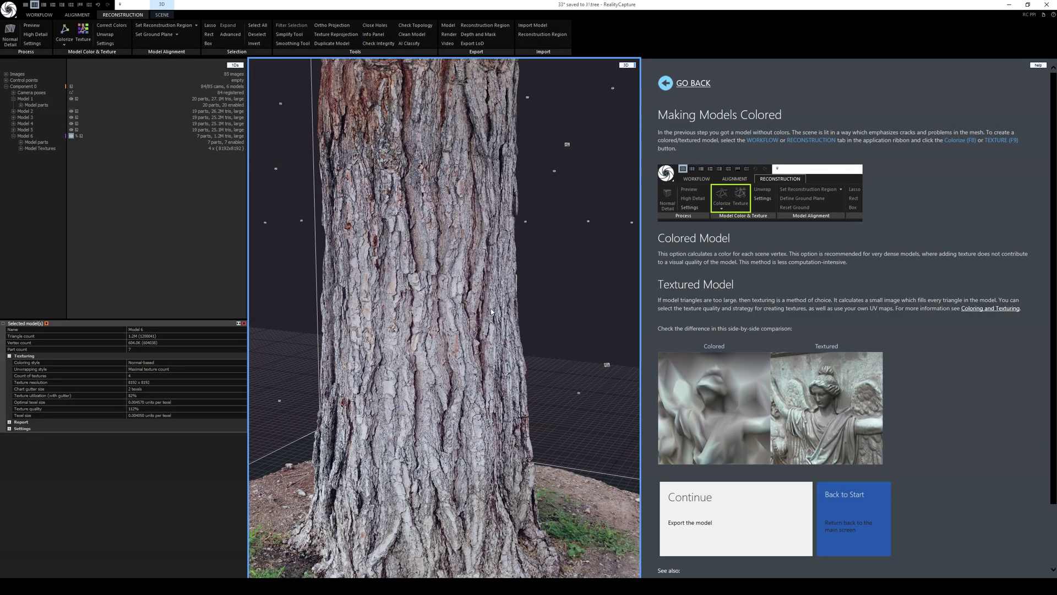
{"action": "mouse_move", "coordinate": [474, 323]}
{"action": "right_mouse_down"}
{"action": "mouse_move", "coordinate": [447, 303]}
{"action": "mouse_move", "coordinate": [466, 296]}
{"action": "mouse_move", "coordinate": [469, 307]}
{"action": "right_mouse_up"}
{"action": "left_click_drag", "start_coordinate": [469, 310], "coordinate": [553, 357]}
{"action": "right_click_drag", "start_coordinate": [553, 357], "coordinate": [501, 294]}
{"action": "scroll", "coordinate": [564, 378], "scroll_direction": "down", "scroll_amount": 2}
{"action": "scroll", "coordinate": [505, 302], "scroll_direction": "up", "scroll_amount": 3}
{"action": "left_click_drag", "start_coordinate": [501, 297], "coordinate": [466, 281]}
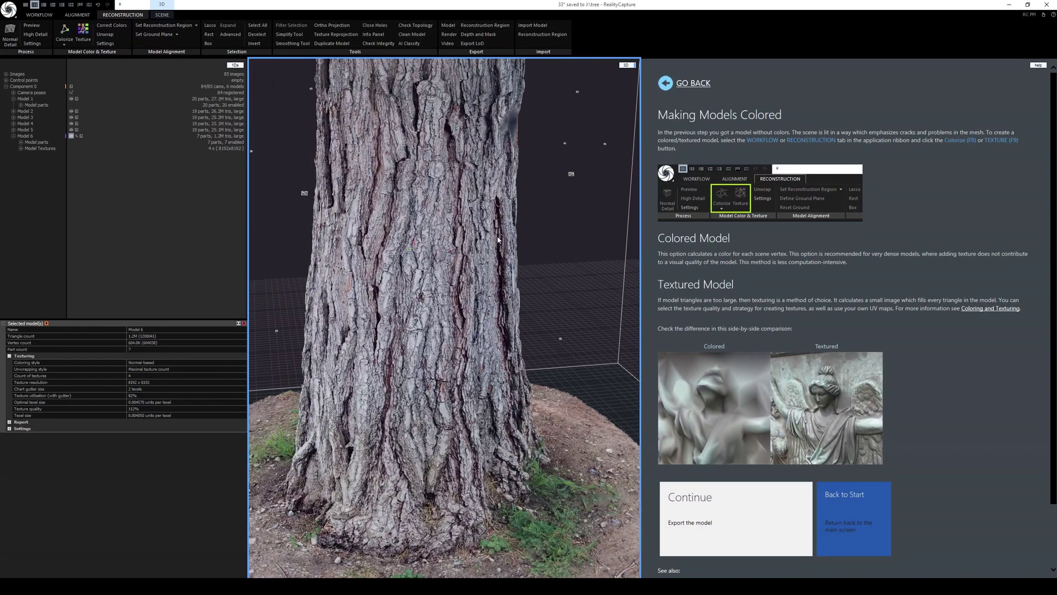
{"action": "right_click_drag", "start_coordinate": [413, 250], "coordinate": [474, 242]}
{"action": "scroll", "coordinate": [473, 241], "scroll_direction": "down", "scroll_amount": 2}
{"action": "scroll", "coordinate": [481, 230], "scroll_direction": "up", "scroll_amount": 6}
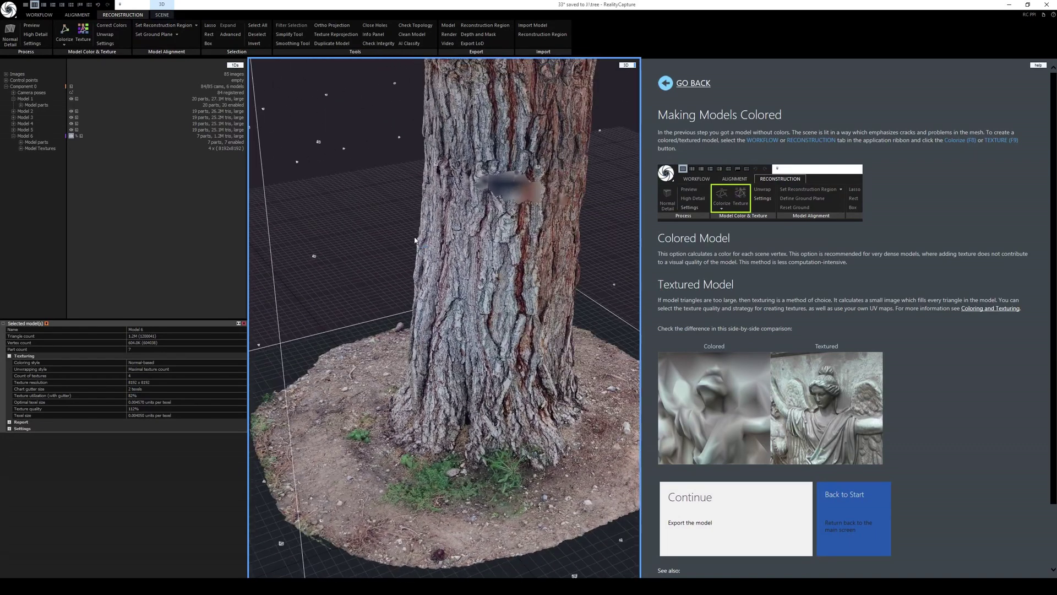
{"action": "left_click_drag", "start_coordinate": [525, 210], "coordinate": [550, 210]}
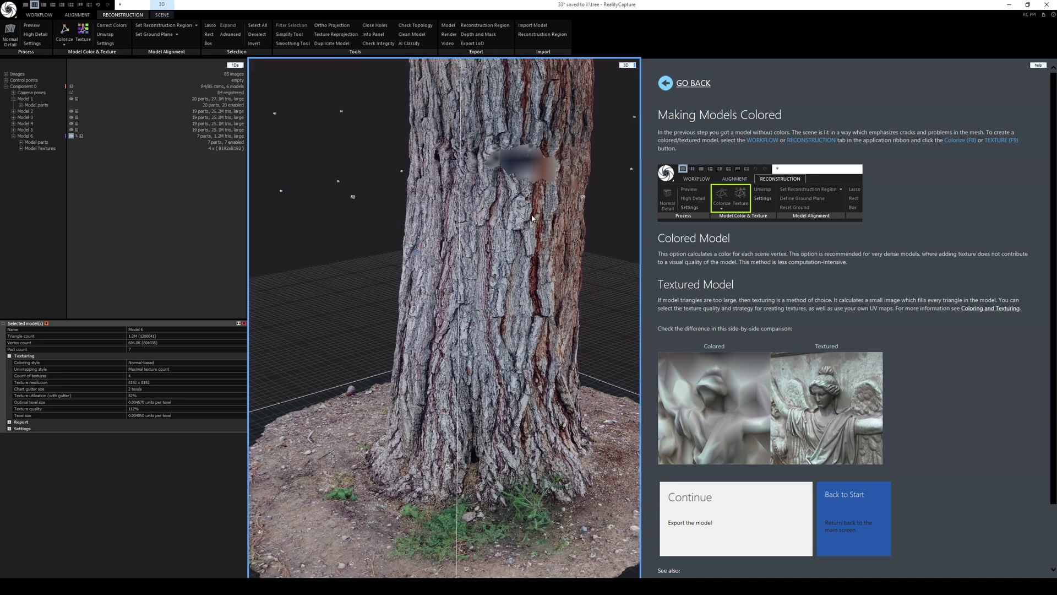
{"action": "right_click_drag", "start_coordinate": [553, 238], "coordinate": [454, 229]}
{"action": "scroll", "coordinate": [454, 229], "scroll_direction": "down", "scroll_amount": 5}
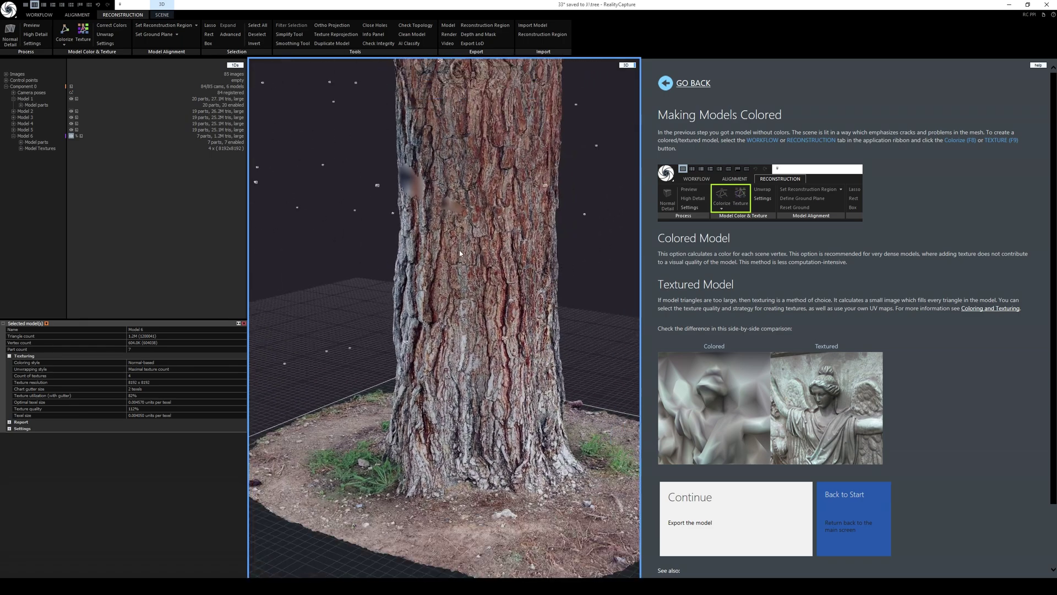
{"action": "right_click_drag", "start_coordinate": [500, 310], "coordinate": [434, 298]}
{"action": "left_click_drag", "start_coordinate": [435, 298], "coordinate": [480, 273]}
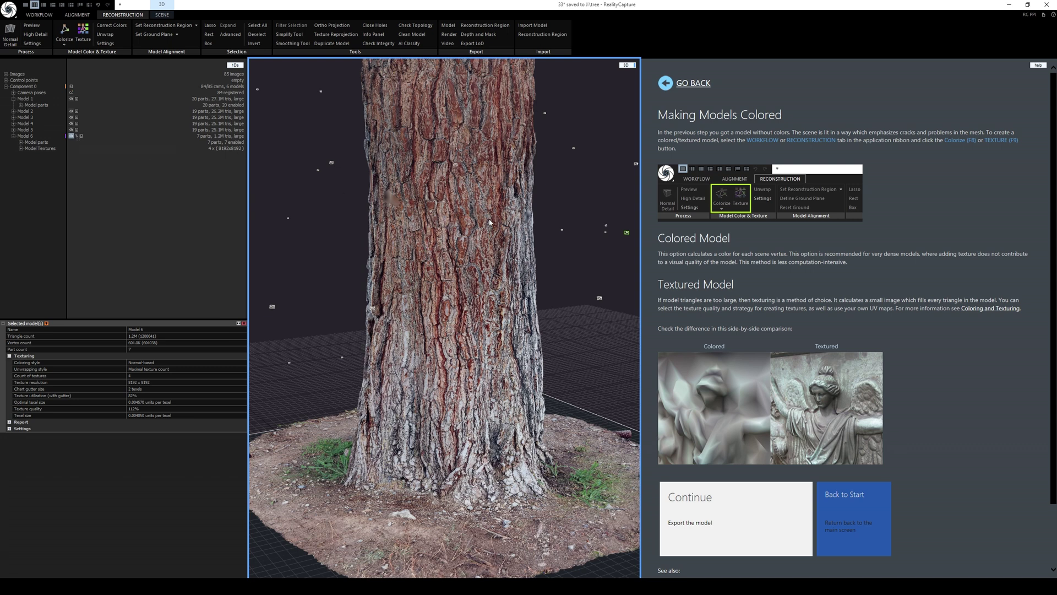
{"action": "scroll", "coordinate": [492, 244], "scroll_direction": "up", "scroll_amount": 1}
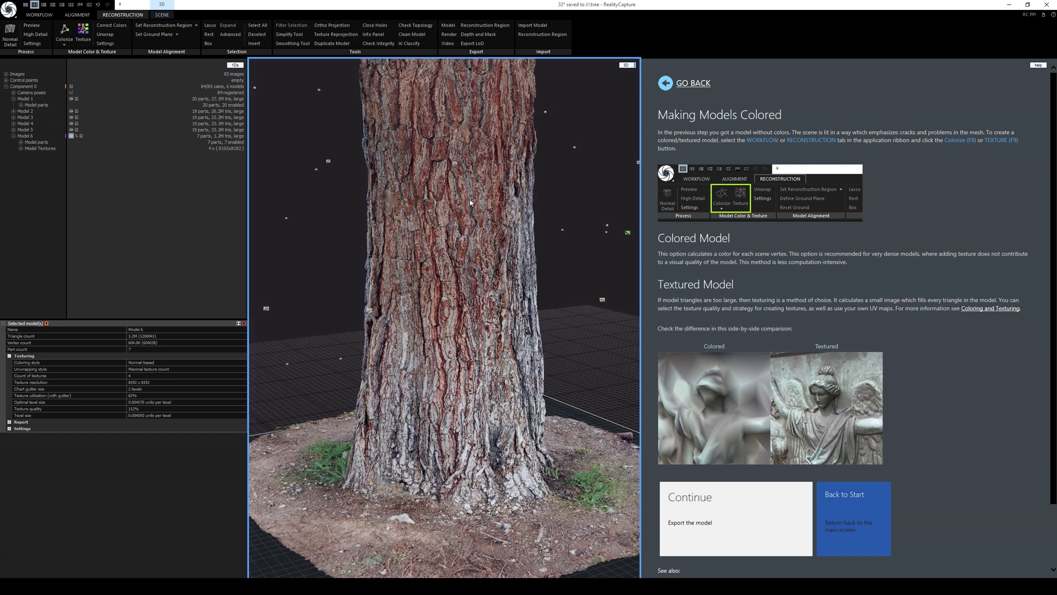
{"action": "scroll", "coordinate": [471, 203], "scroll_direction": "up", "scroll_amount": 1}
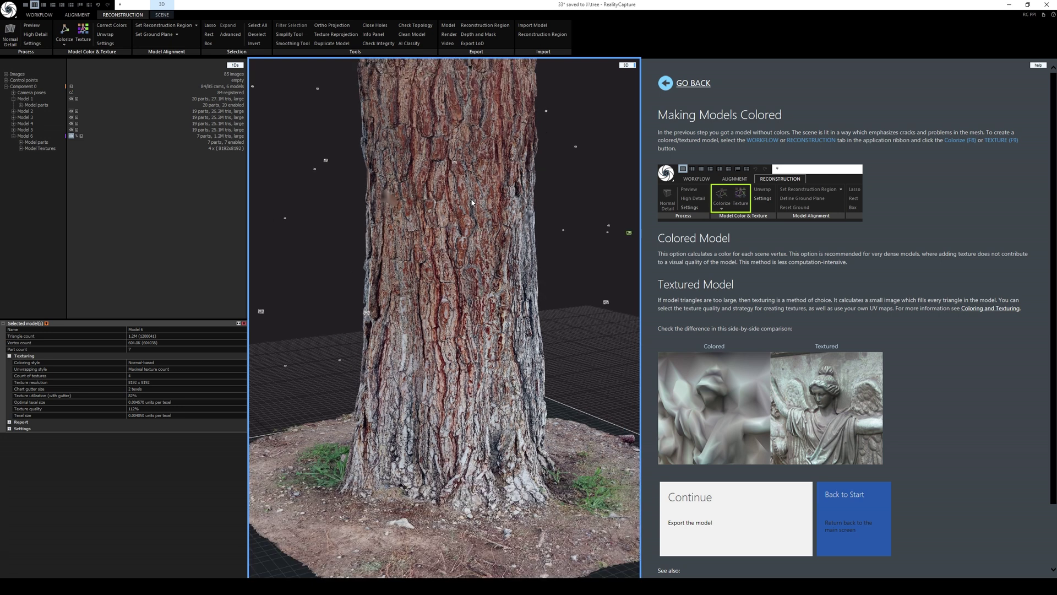
- Save the project, then minimize the browser's pricing page to return to RealityCapture
{"action": "left_click", "coordinate": [10, 12]}
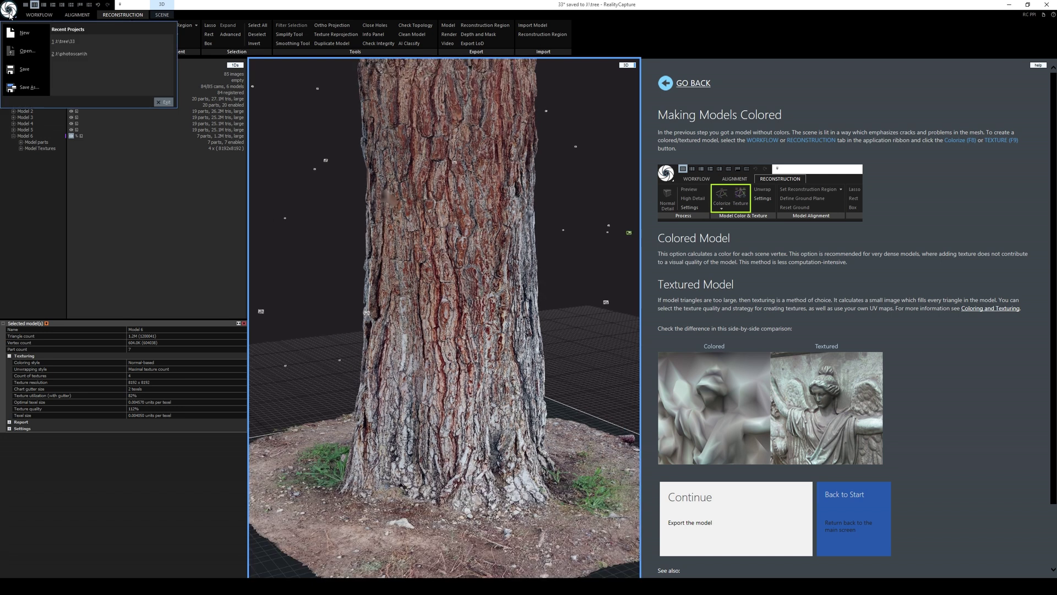
{"action": "left_click", "coordinate": [25, 68]}
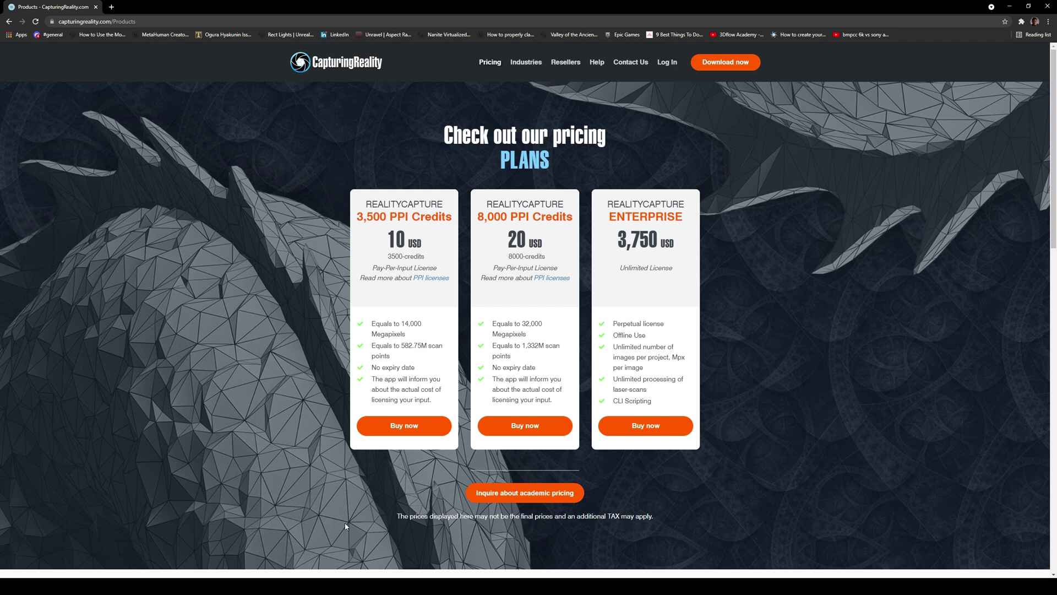
{"action": "left_click", "coordinate": [1010, 7]}
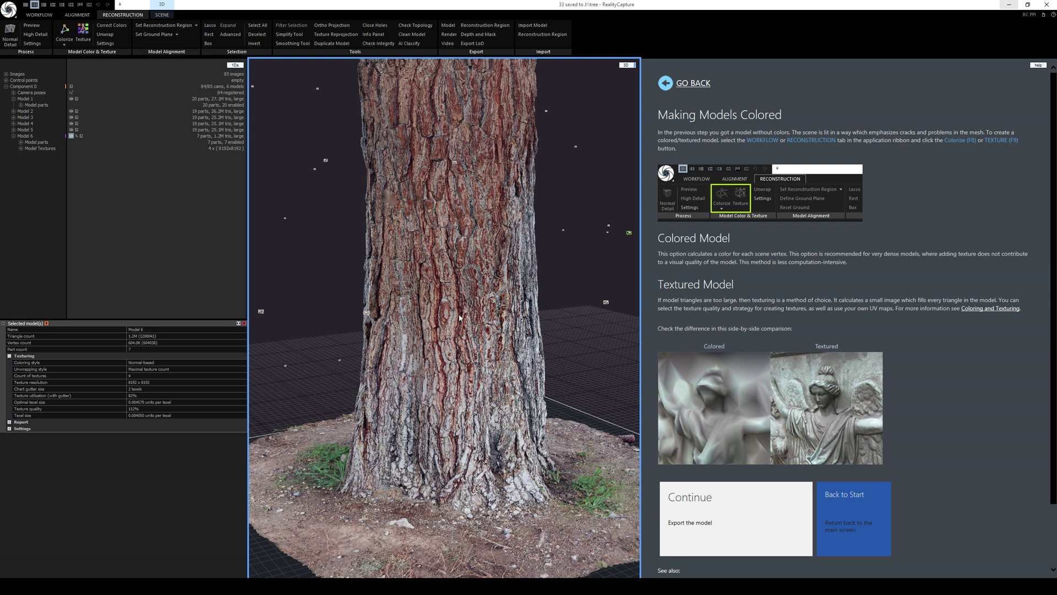
- Check the saved model's red and grey bark sides and its grassy base once more
{"action": "scroll", "coordinate": [459, 318], "scroll_direction": "down", "scroll_amount": 1}
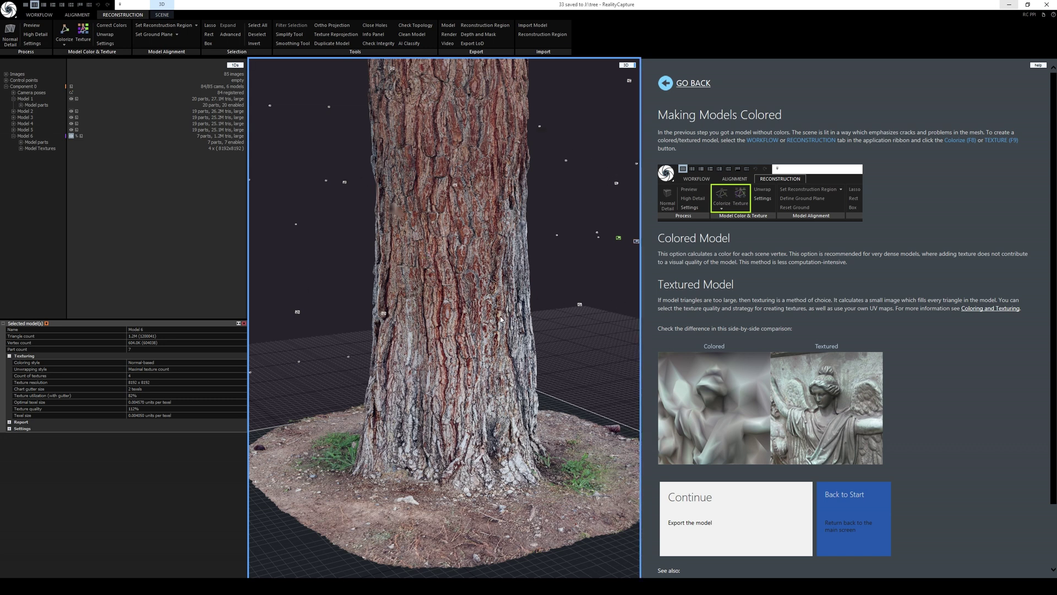
{"action": "scroll", "coordinate": [487, 283], "scroll_direction": "up", "scroll_amount": 2}
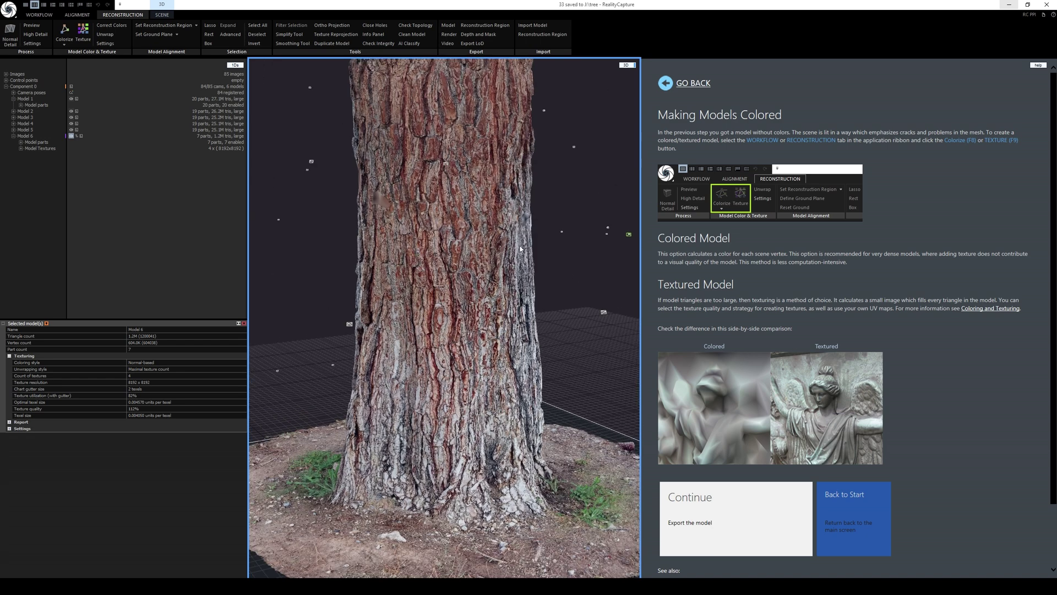
{"action": "scroll", "coordinate": [477, 254], "scroll_direction": "up", "scroll_amount": 3}
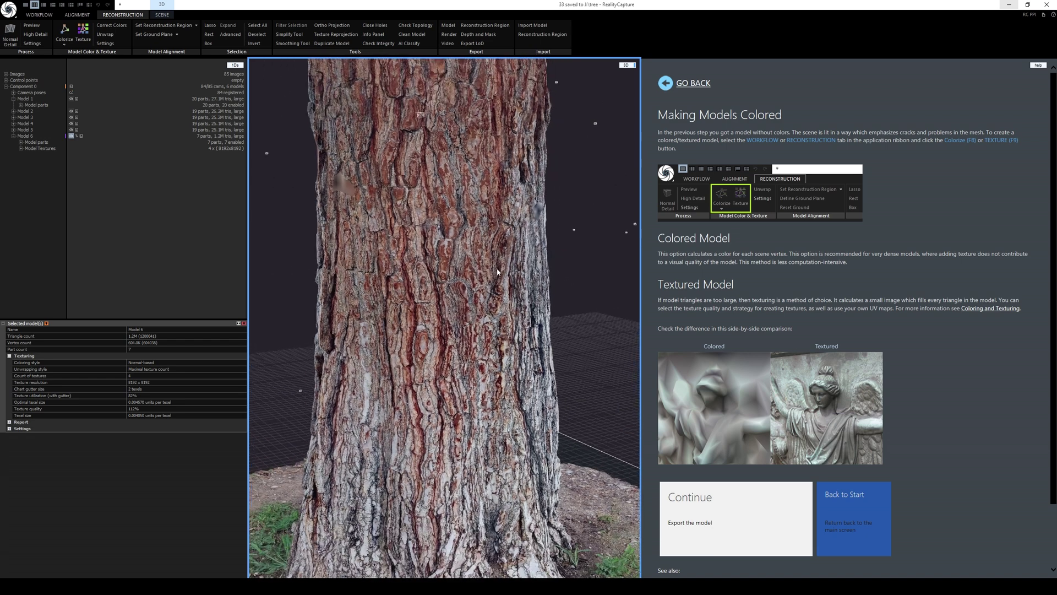
{"action": "right_click_drag", "start_coordinate": [515, 259], "coordinate": [681, 292]}
{"action": "left_click_drag", "start_coordinate": [681, 292], "coordinate": [480, 301]}
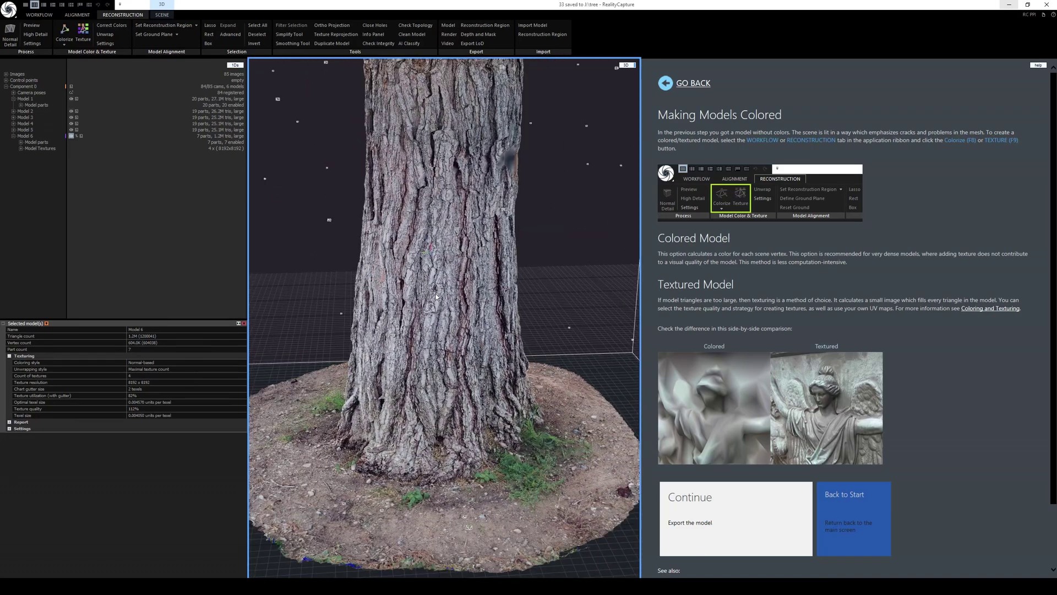
{"action": "left_click_drag", "start_coordinate": [435, 240], "coordinate": [461, 246]}
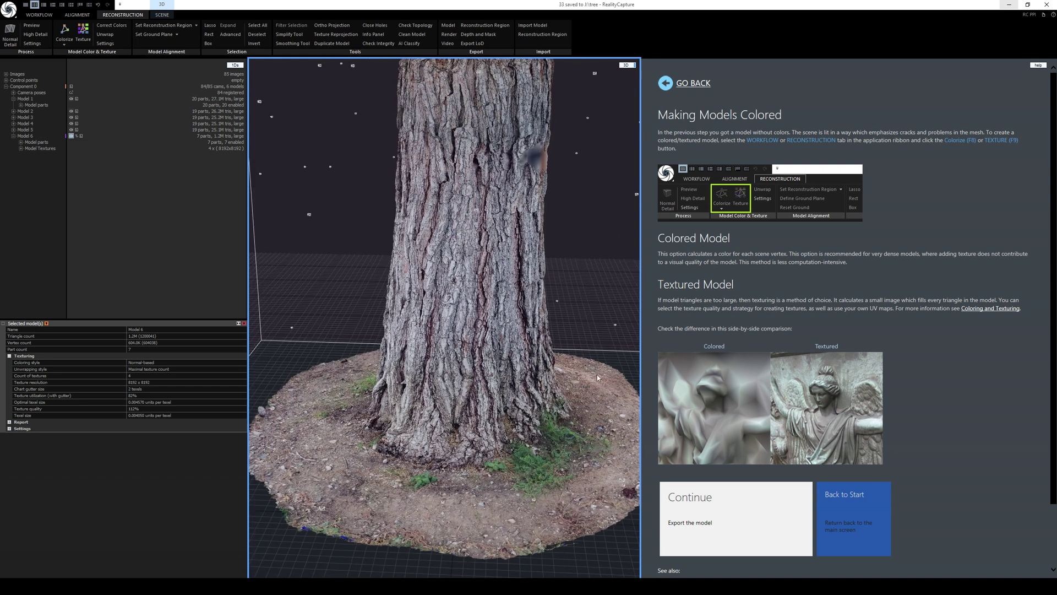
- Export Model 6 as a binary FBX mesh named bft in the tree\aga folder, with embedded PNG textures
{"action": "left_click", "coordinate": [695, 506]}
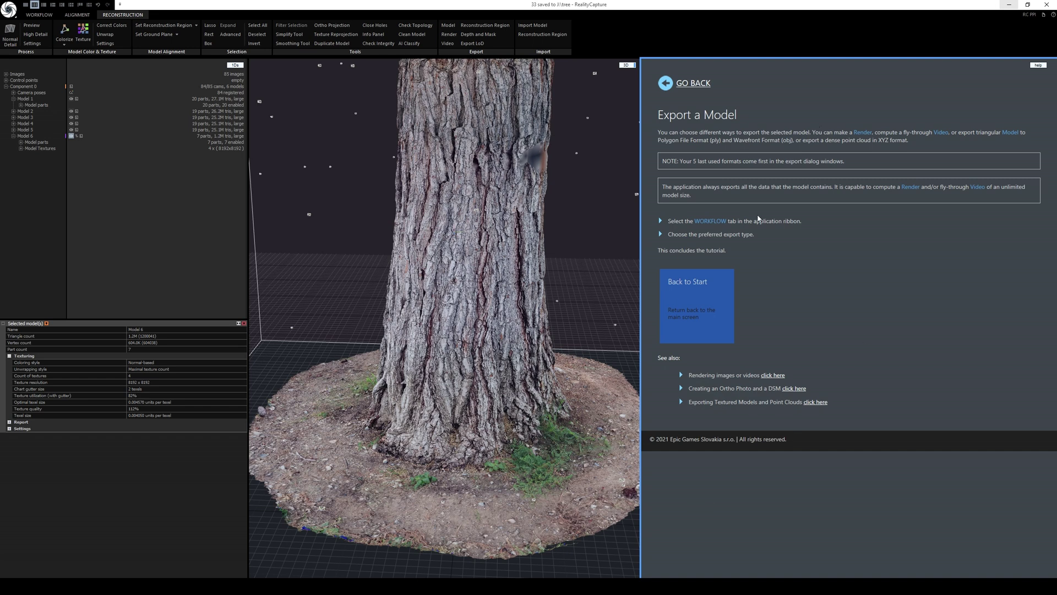
{"action": "left_click", "coordinate": [39, 15]}
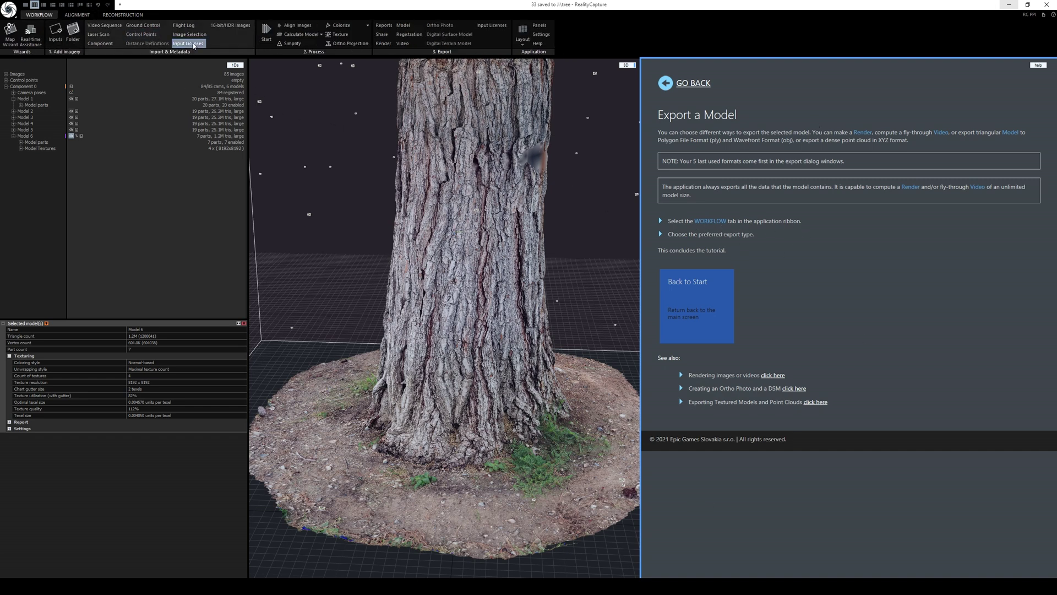
{"action": "left_click", "coordinate": [404, 26]}
{"action": "type", "text": "bft"}
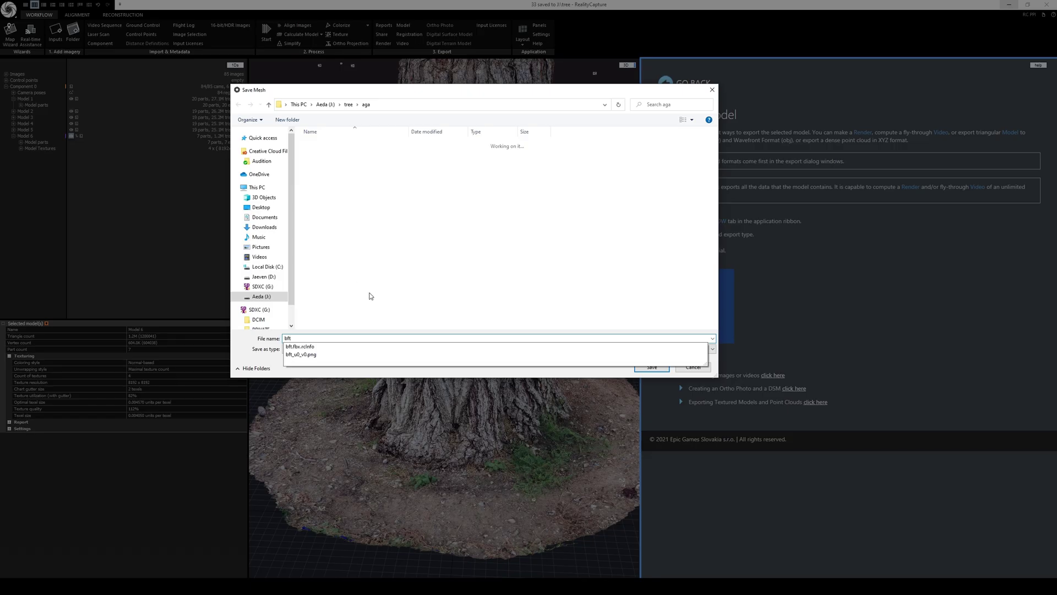
{"action": "left_click", "coordinate": [652, 367]}
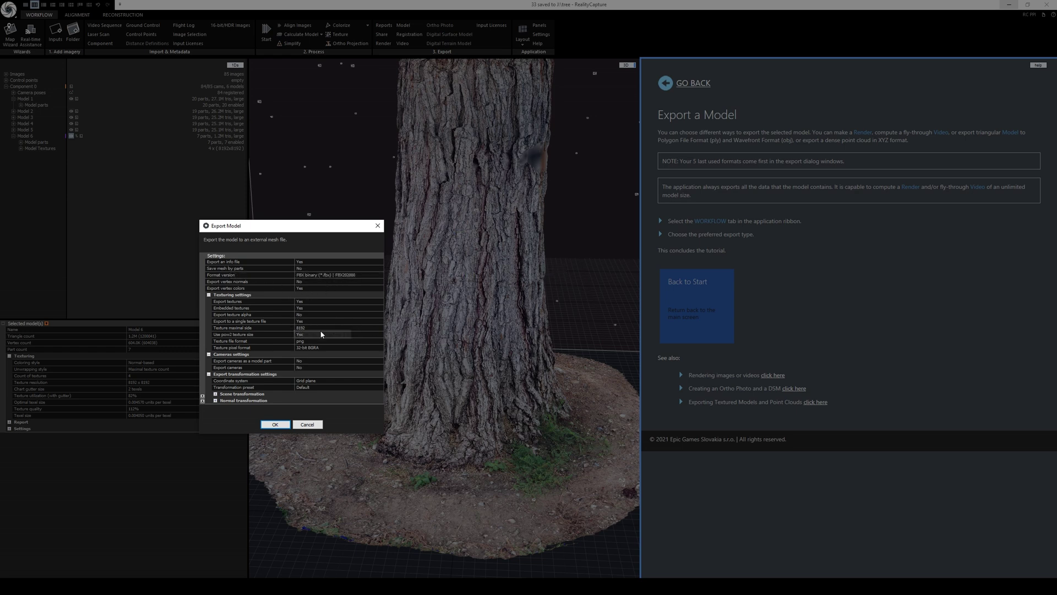
{"action": "left_click", "coordinate": [277, 424]}
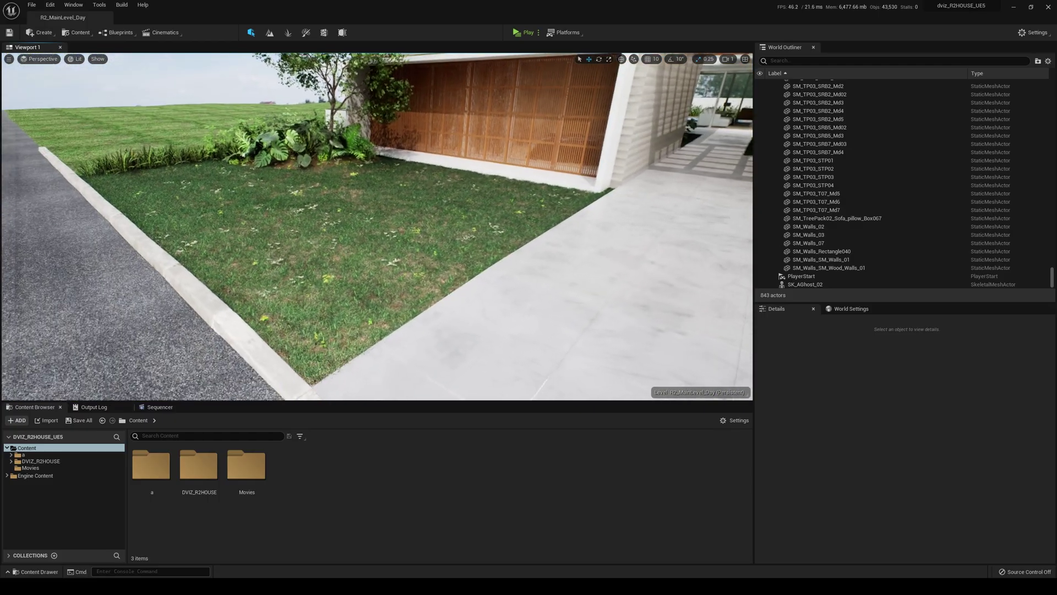
- In the Unreal Engine house project, create a content folder named tree and open it
{"action": "right_click_drag", "start_coordinate": [389, 314], "coordinate": [405, 339]}
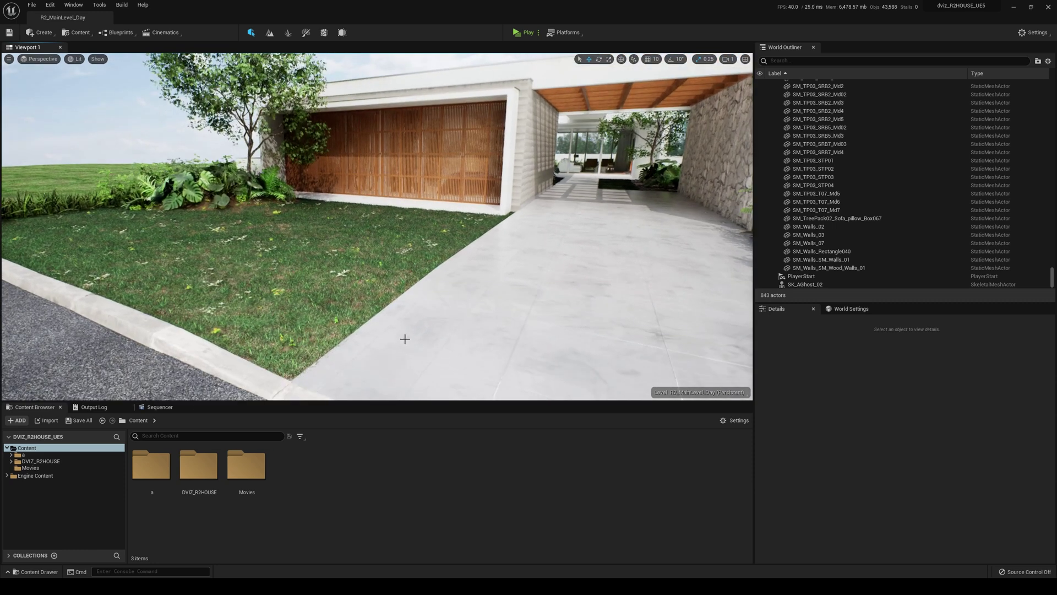
{"action": "right_click", "coordinate": [310, 474]}
{"action": "left_click", "coordinate": [351, 244]}
{"action": "type", "text": "tree"}
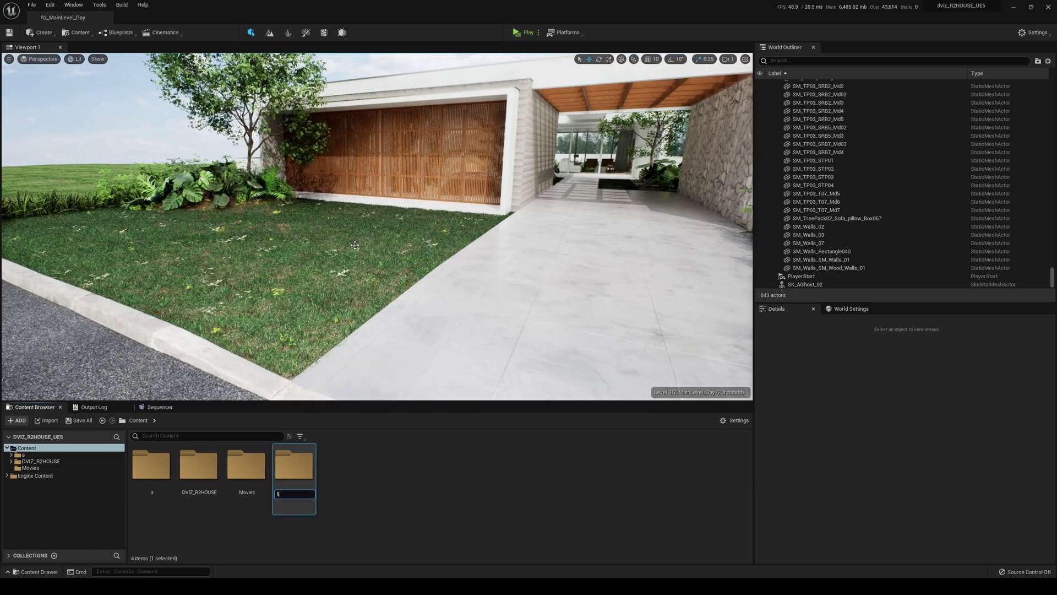
{"action": "key", "text": "Return"}
{"action": "double_click", "coordinate": [281, 469]}
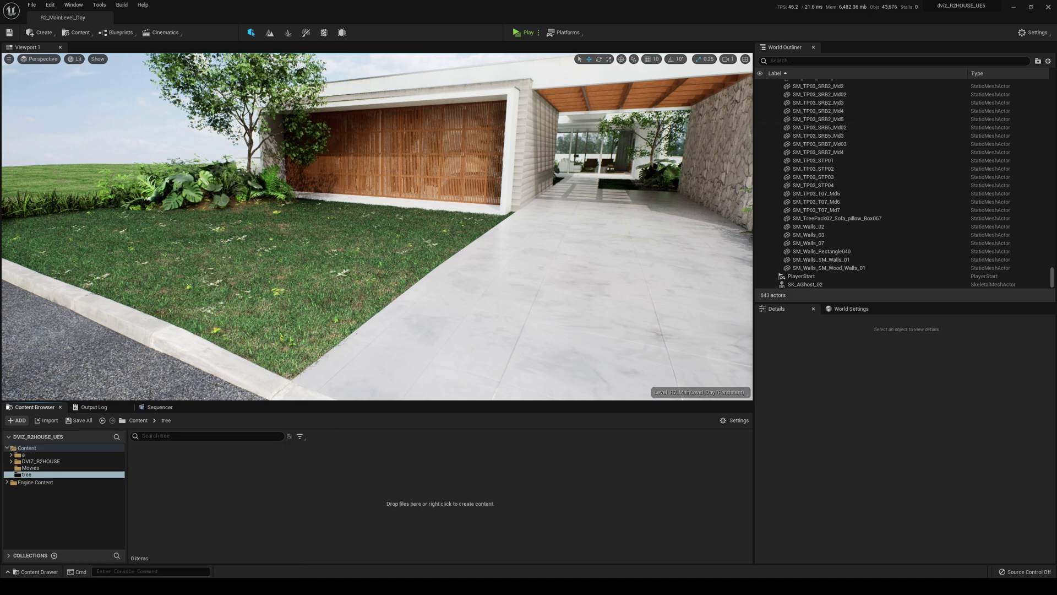
- Import the bft mesh from the aga folder into the tree folder as a static mesh with new materials
{"action": "left_click", "coordinate": [63, 586]}
{"action": "left_click", "coordinate": [469, 127]}
{"action": "left_click_drag", "start_coordinate": [470, 127], "coordinate": [338, 484]}
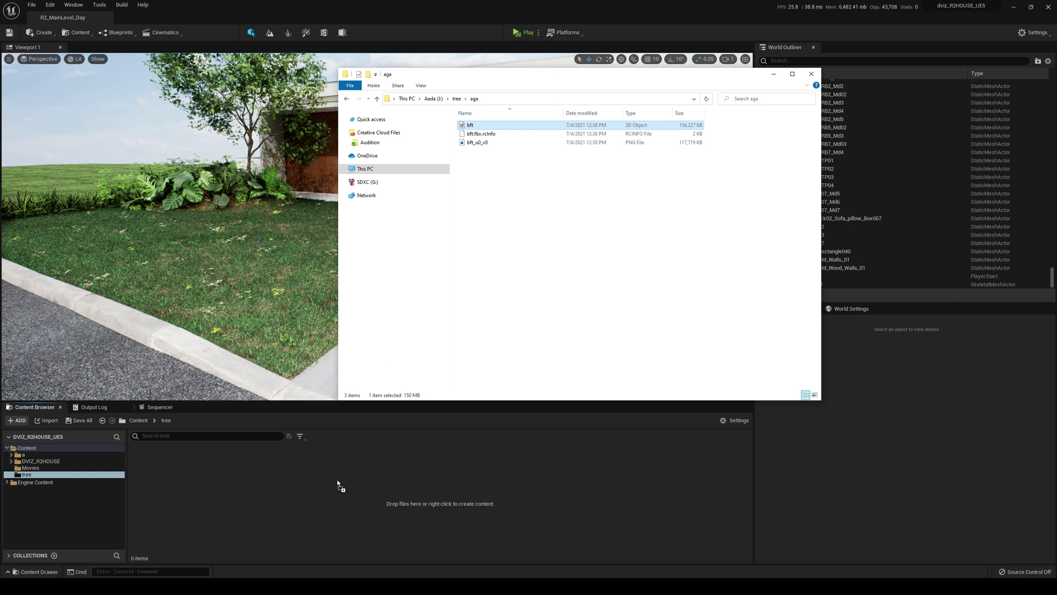
{"action": "left_click", "coordinate": [774, 74]}
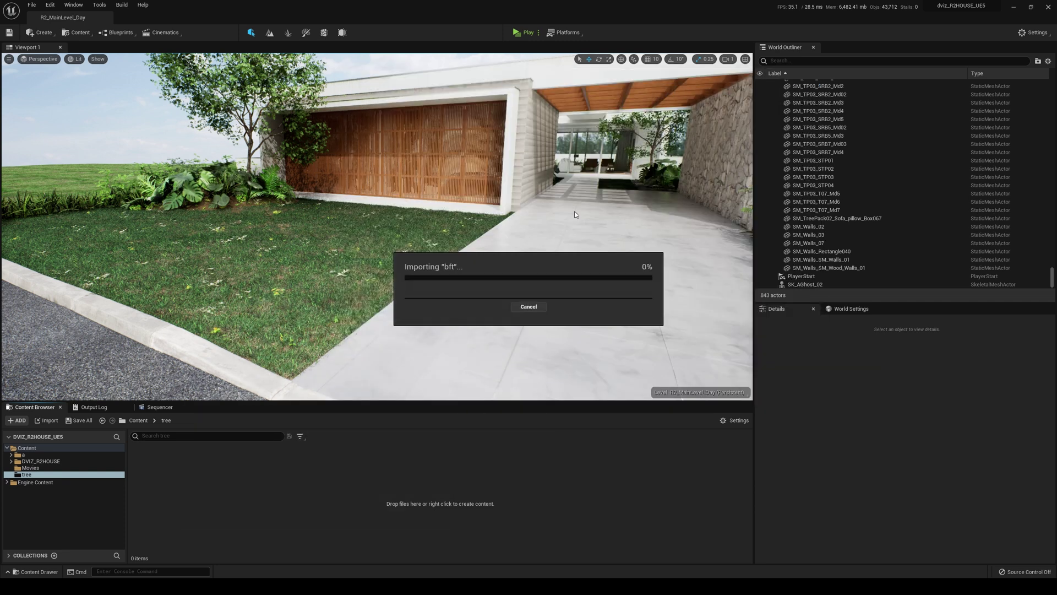
{"action": "scroll", "coordinate": [618, 236], "scroll_direction": "down", "scroll_amount": 2}
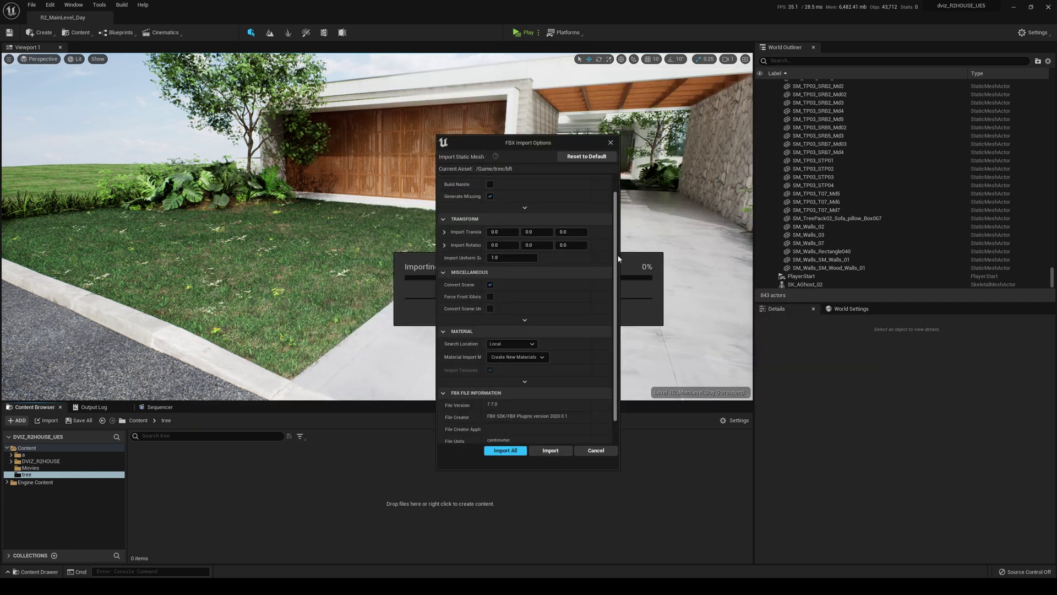
{"action": "left_click", "coordinate": [546, 451]}
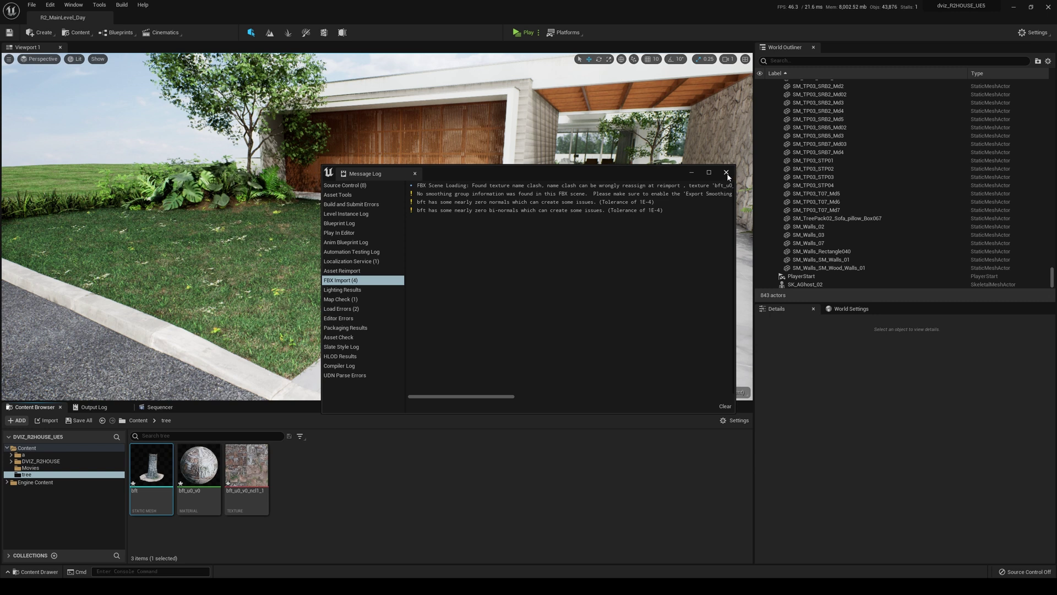
{"action": "left_click", "coordinate": [728, 174]}
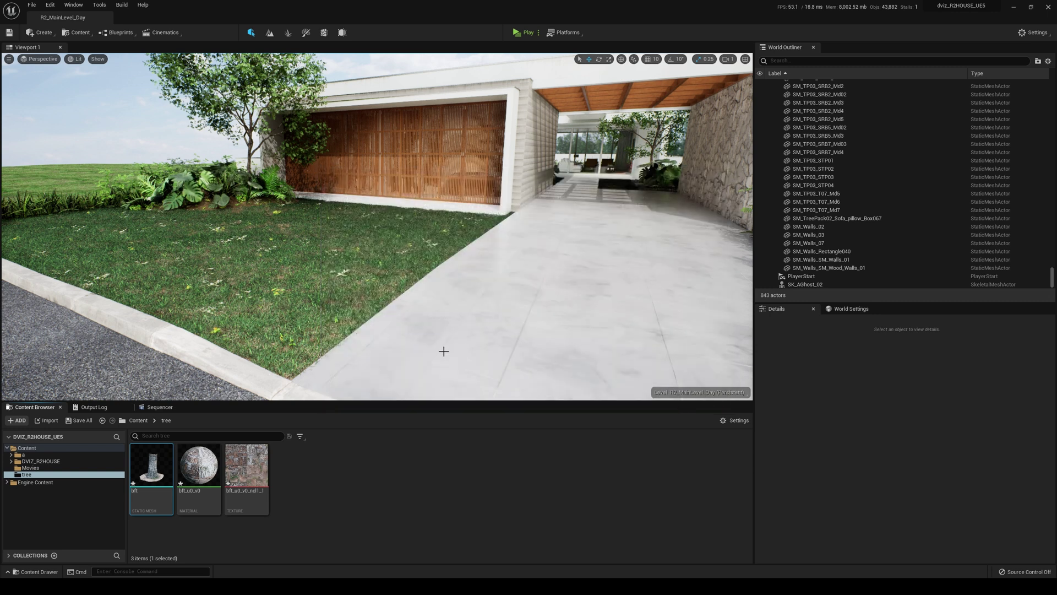
- Place the bft static mesh on the lawn corner beside the driveway and scale it uniformly to 5.0
{"action": "left_click_drag", "start_coordinate": [152, 465], "coordinate": [296, 357]}
{"action": "left_click", "coordinate": [853, 428]}
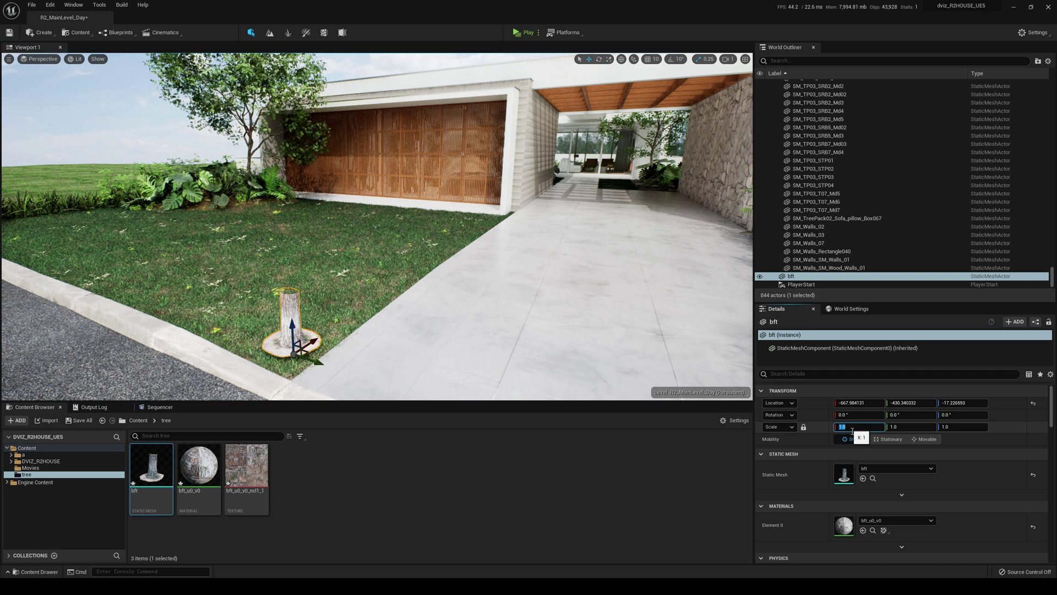
{"action": "type", "text": "85"}
{"action": "key", "text": "Return"}
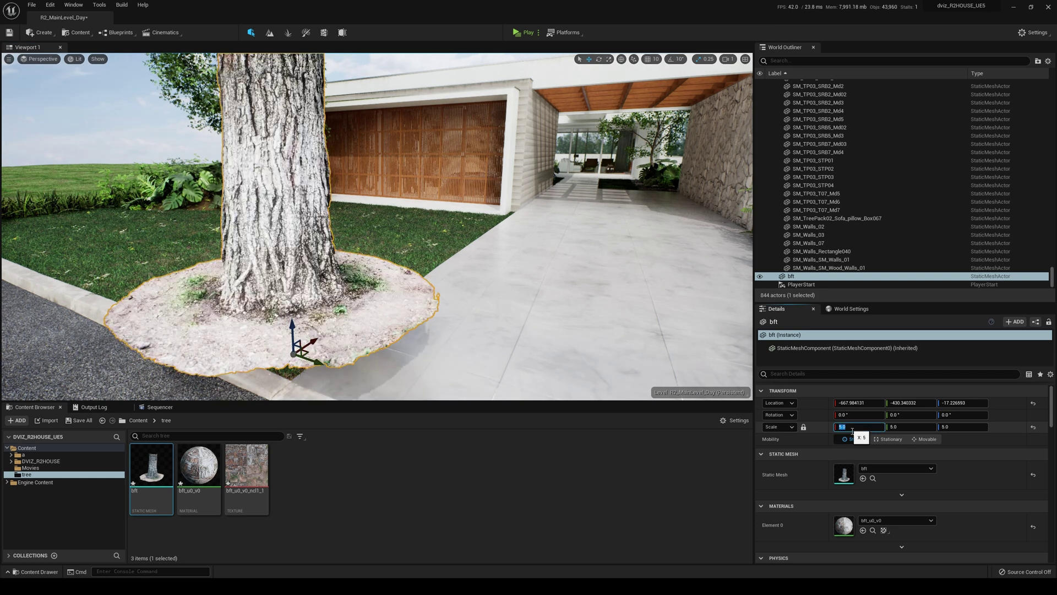
- Reposition the trunk on the lawn, sink its base to about Z -69, and tilt it about -1.26° around X
{"action": "scroll", "coordinate": [393, 294], "scroll_direction": "down", "scroll_amount": 4}
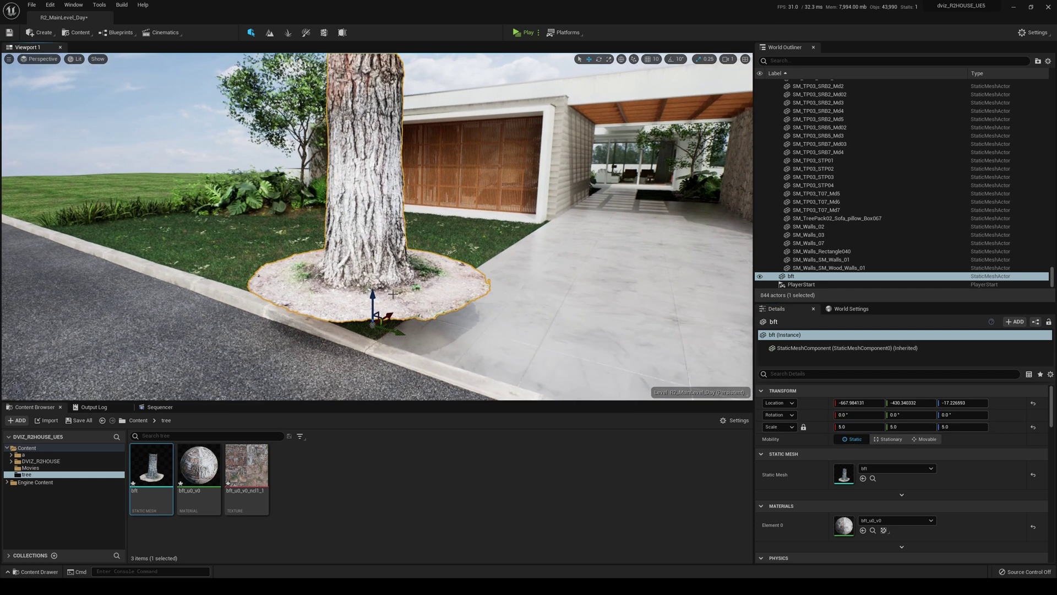
{"action": "mouse_move", "coordinate": [373, 297]}
{"action": "left_mouse_down"}
{"action": "mouse_move", "coordinate": [385, 366]}
{"action": "mouse_move", "coordinate": [349, 350]}
{"action": "mouse_move", "coordinate": [388, 326]}
{"action": "mouse_move", "coordinate": [361, 306]}
{"action": "left_mouse_up"}
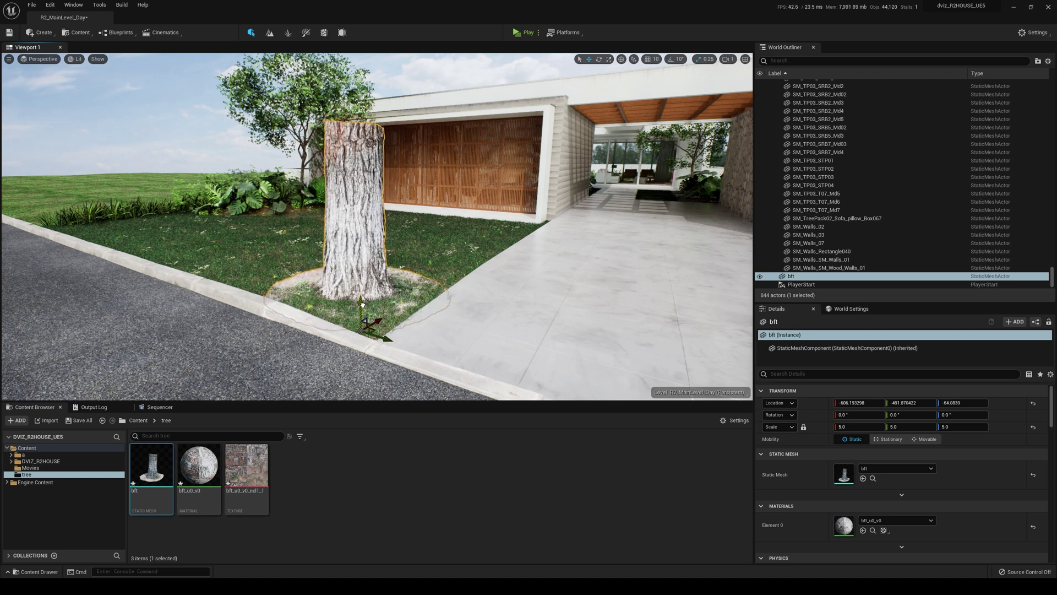
{"action": "right_click_drag", "start_coordinate": [361, 306], "coordinate": [422, 304]}
{"action": "key", "text": "e"}
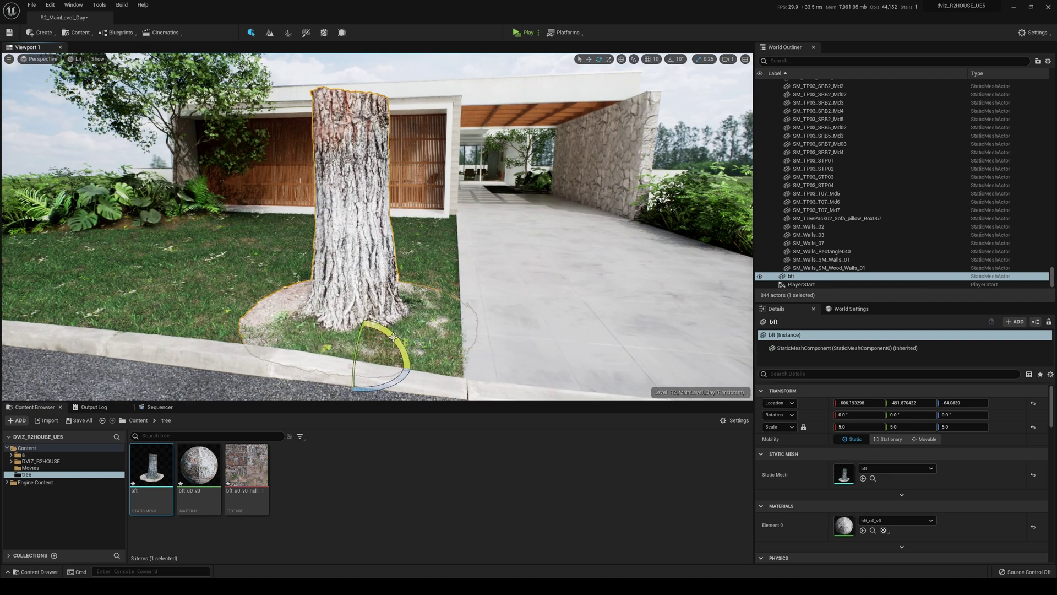
{"action": "left_click_drag", "start_coordinate": [396, 333], "coordinate": [366, 344]}
{"action": "key", "text": "w"}
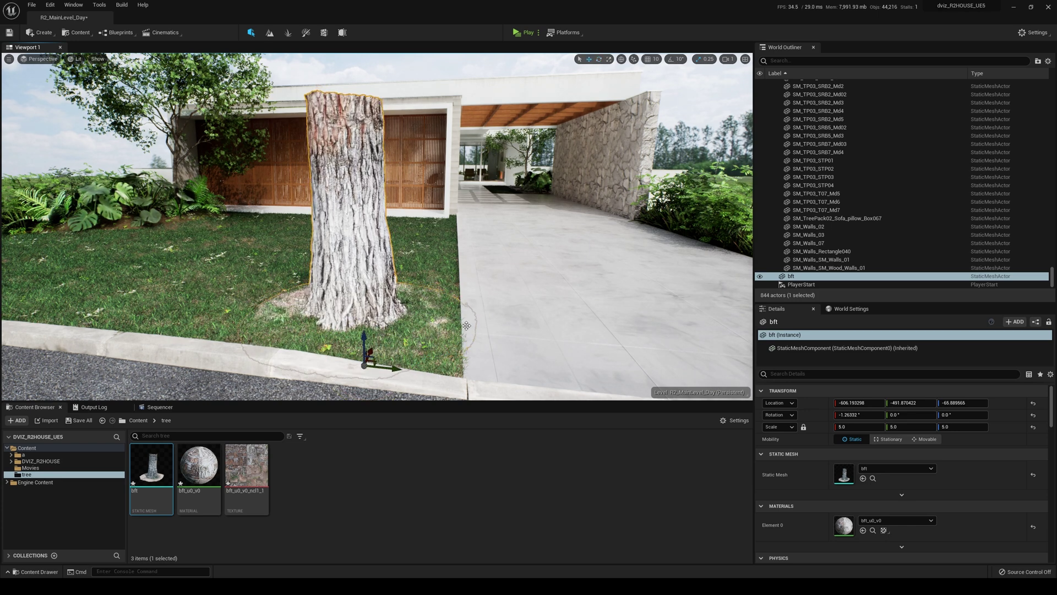
- Rotate the bft trunk on the lawn corner to about -161.4° around Z
{"action": "left_click", "coordinate": [490, 309]}
{"action": "right_click_drag", "start_coordinate": [490, 308], "coordinate": [429, 309]}
{"action": "key", "text": "d"}
{"action": "key", "text": "s"}
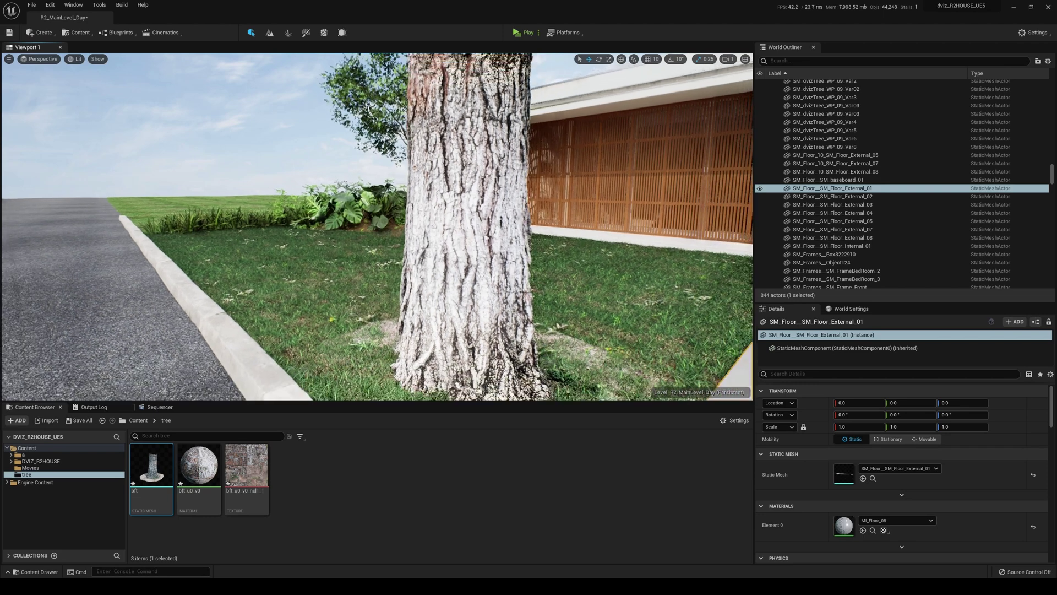
{"action": "key", "text": "d"}
{"action": "left_click", "coordinate": [425, 265]}
{"action": "key", "text": "s"}
{"action": "right_click_drag", "start_coordinate": [425, 265], "coordinate": [427, 297]}
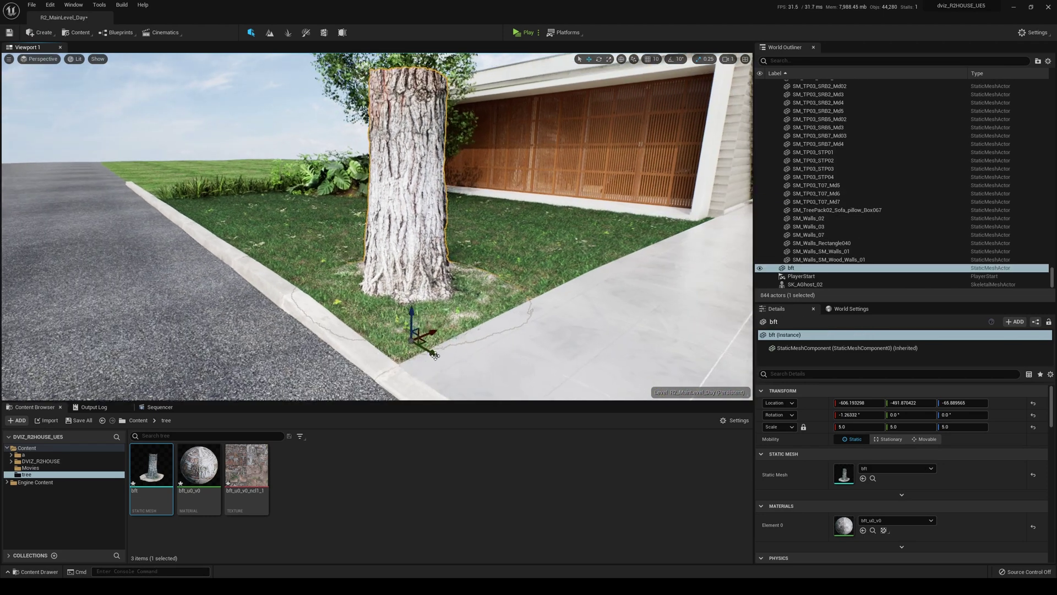
{"action": "key", "text": "e"}
{"action": "left_click_drag", "start_coordinate": [411, 363], "coordinate": [417, 363]}
{"action": "left_click_drag", "start_coordinate": [447, 326], "coordinate": [352, 353]}
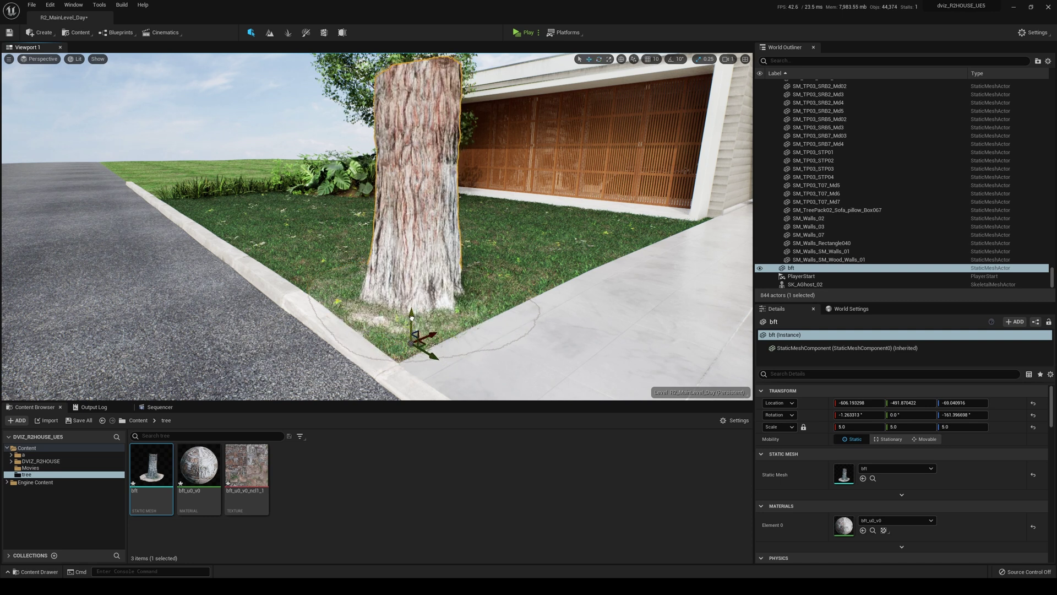
- Fine-tune the trunk's height so its base sits at about Z -67.8
{"action": "key", "text": "w"}
{"action": "right_click_drag", "start_coordinate": [447, 291], "coordinate": [416, 263]}
{"action": "key", "text": "d"}
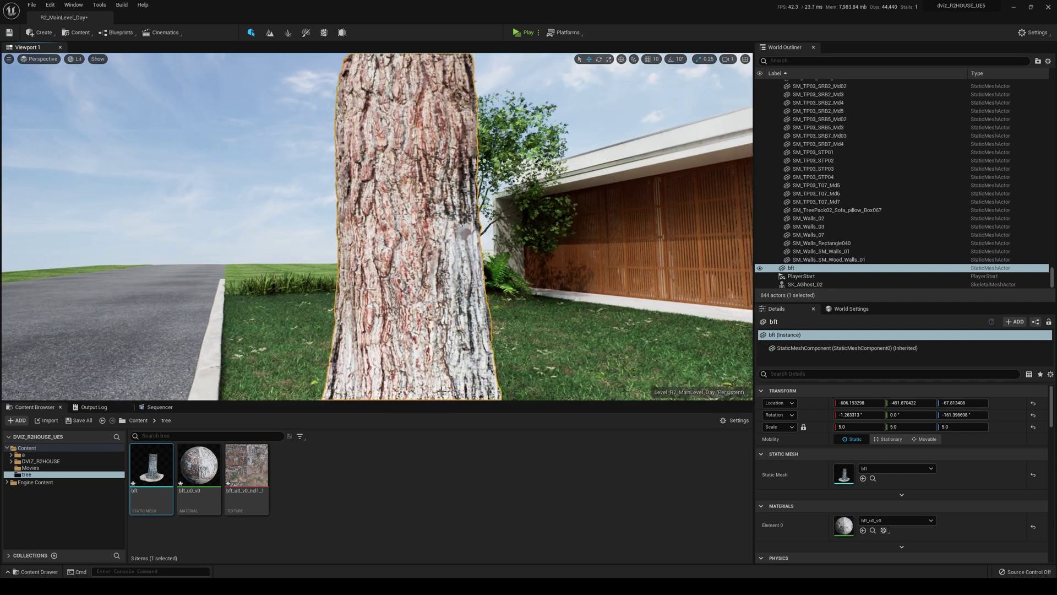
- Examine the trunk's bark texture and its base in the grass from all sides in the full-screen viewport
{"action": "key", "text": "F11"}
{"action": "key", "text": "d"}
{"action": "right_click_drag", "start_coordinate": [446, 388], "coordinate": [28, 412]}
{"action": "key", "text": "d"}
{"action": "key", "text": "d"}
{"action": "key", "text": "d"}
{"action": "key", "text": "d"}
{"action": "key", "text": "d"}
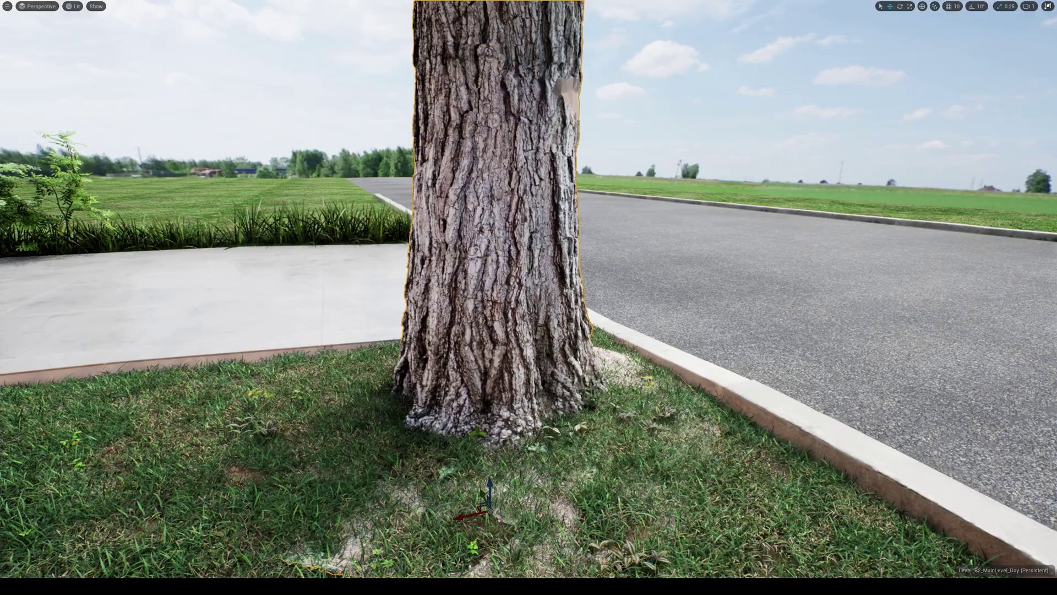
{"action": "right_click_drag", "start_coordinate": [529, 297], "coordinate": [19, 283]}
{"action": "key", "text": "d"}
{"action": "key", "text": "d"}
{"action": "key", "text": "d"}
{"action": "key", "text": "d"}
{"action": "key", "text": "s"}
{"action": "key", "text": "d"}
{"action": "key", "text": "a"}
{"action": "right_click_drag", "start_coordinate": [192, 377], "coordinate": [198, 374]}
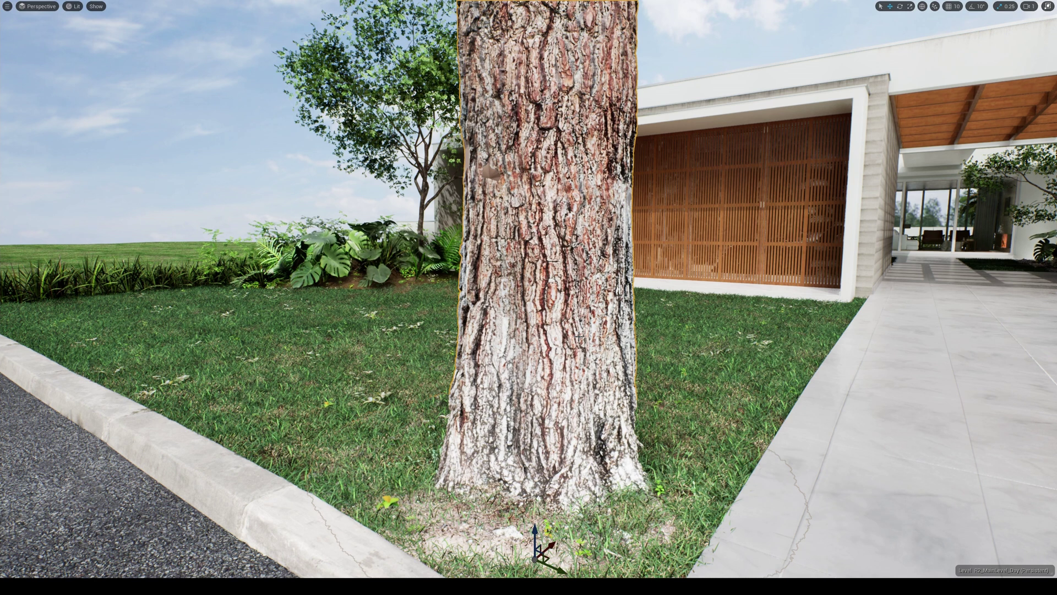